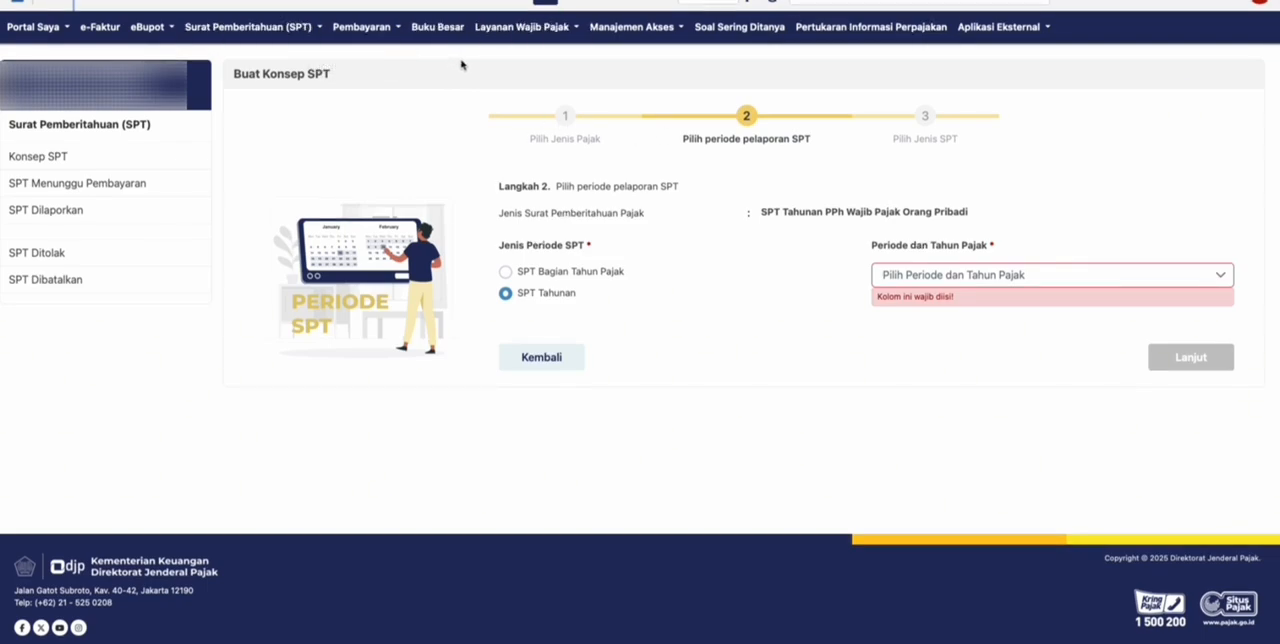
- Return to the unsubmitted SPT list and start a new SPT draft with PPh Orang Pribadi as the tax type
{"action": "left_click", "coordinate": [320, 28]}
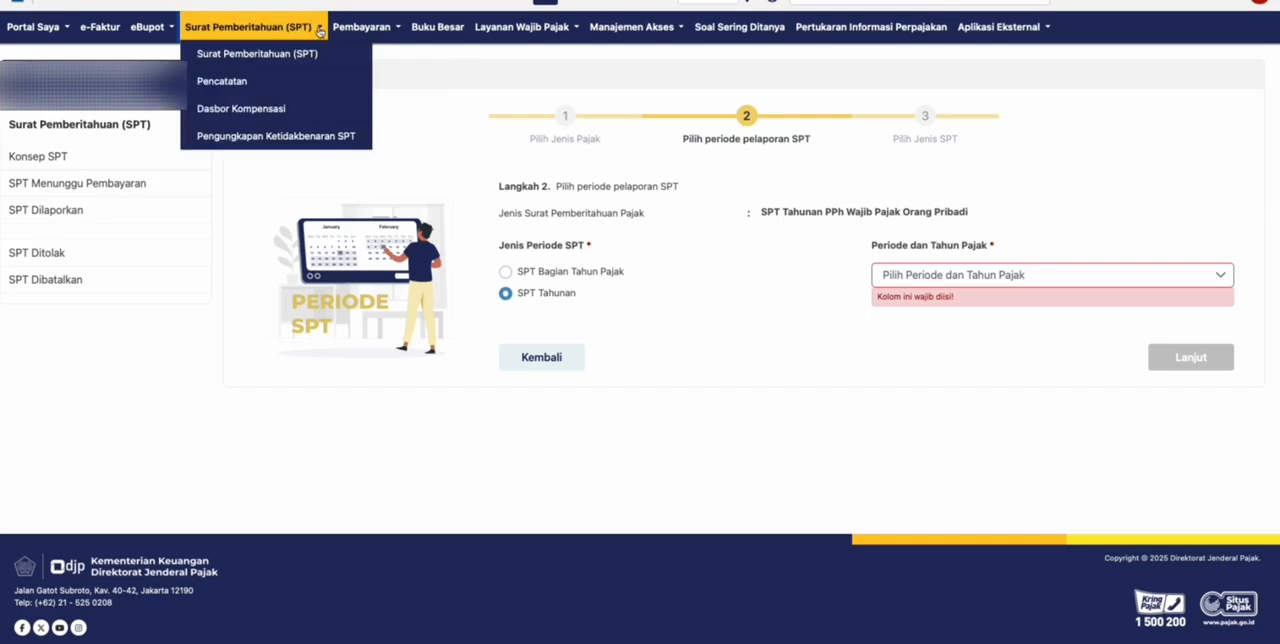
{"action": "left_click", "coordinate": [287, 60]}
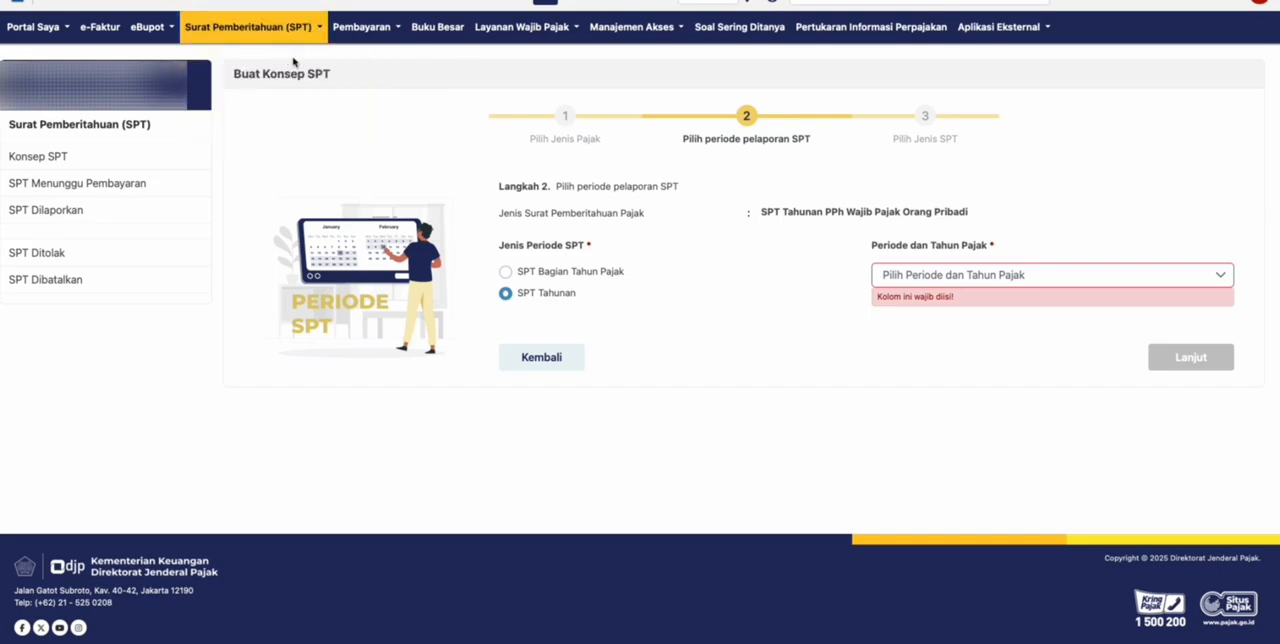
{"action": "left_click", "coordinate": [542, 360]}
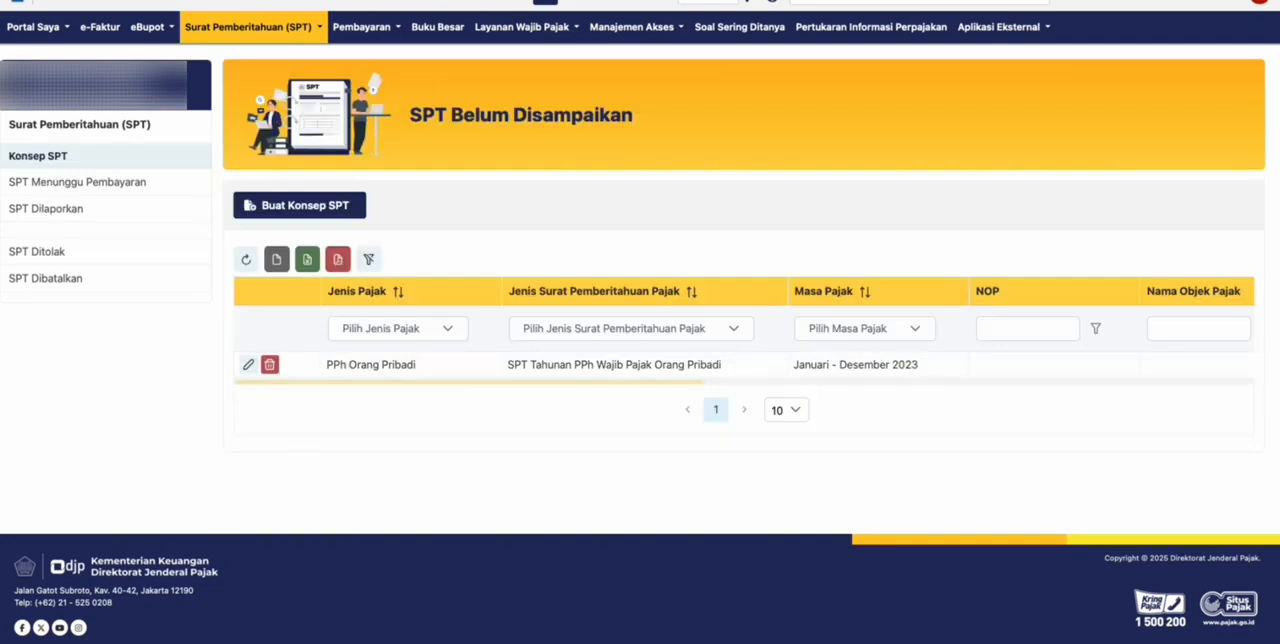
{"action": "left_click", "coordinate": [321, 215]}
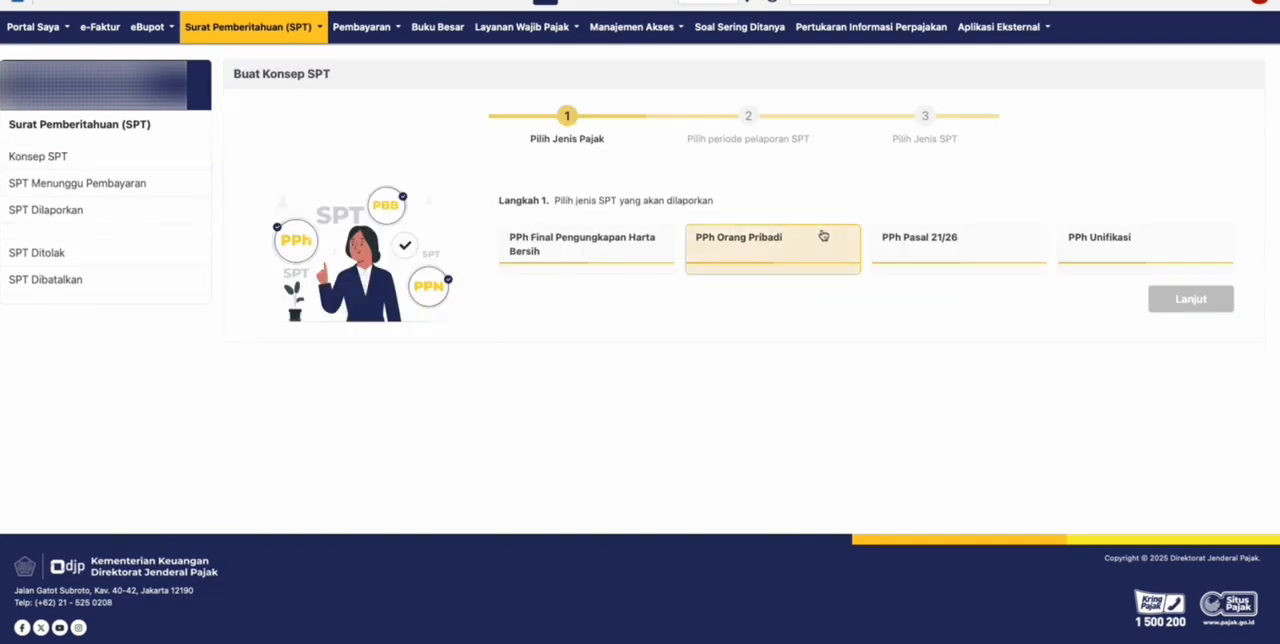
{"action": "left_click", "coordinate": [808, 238]}
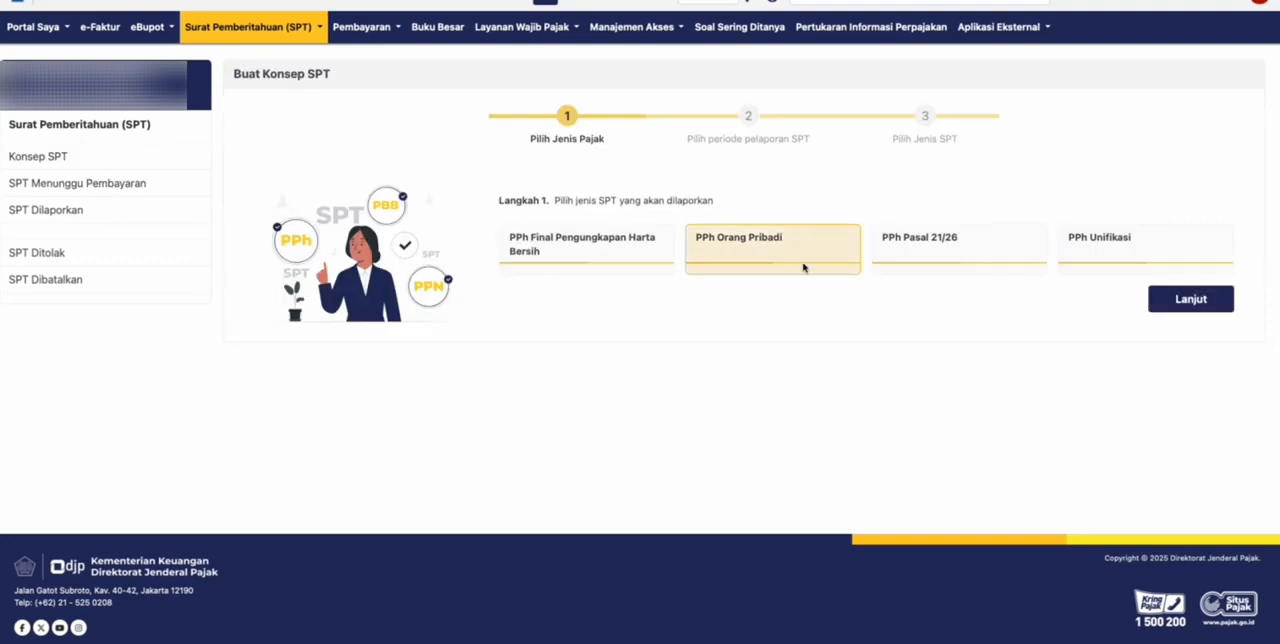
{"action": "left_click", "coordinate": [1190, 299]}
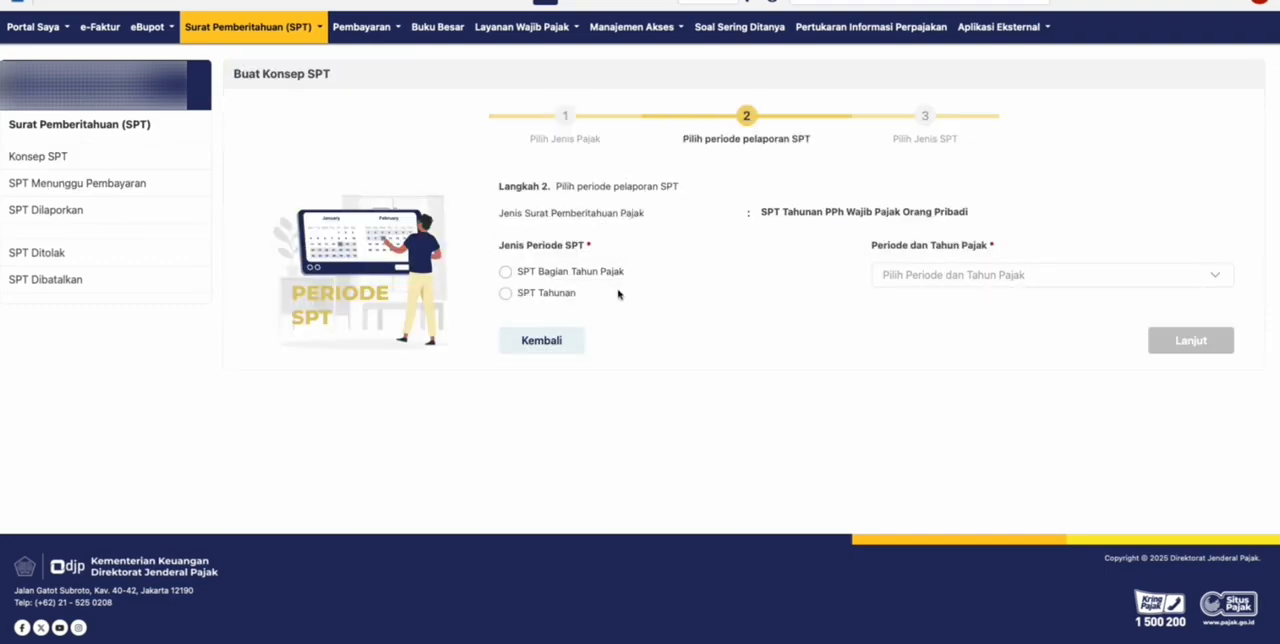
- Set the draft's period type to SPT Tahunan with tax period Agustus 2024 - Juli 2025 and continue
{"action": "left_click", "coordinate": [506, 294]}
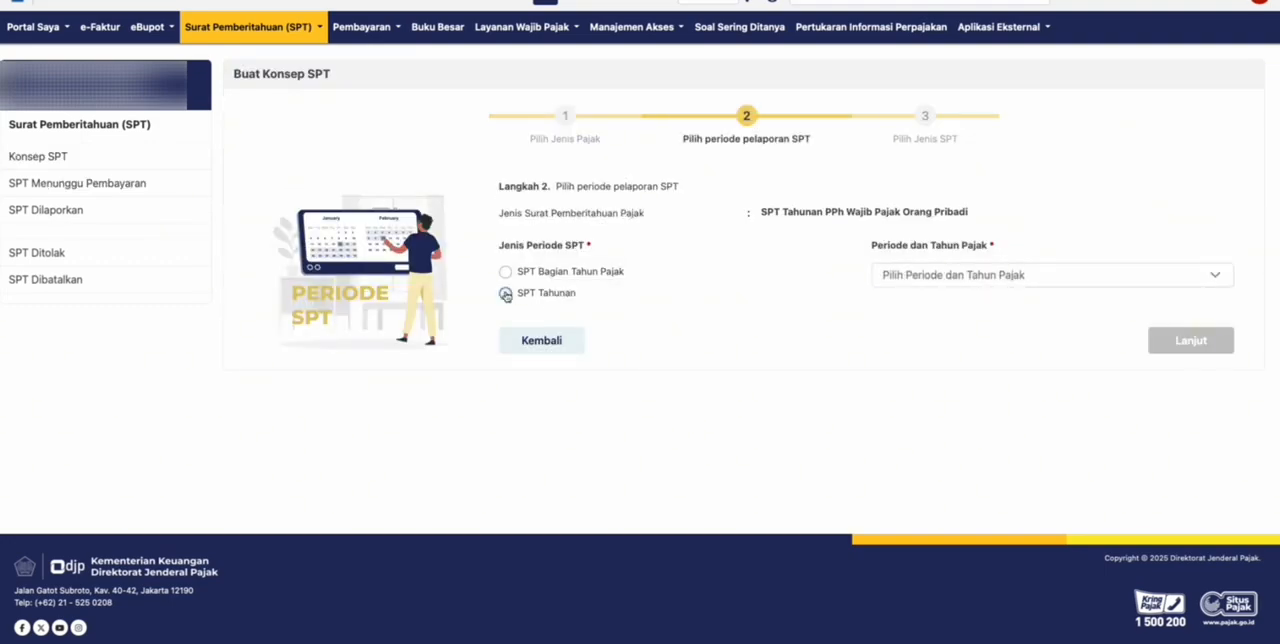
{"action": "left_click", "coordinate": [968, 281]}
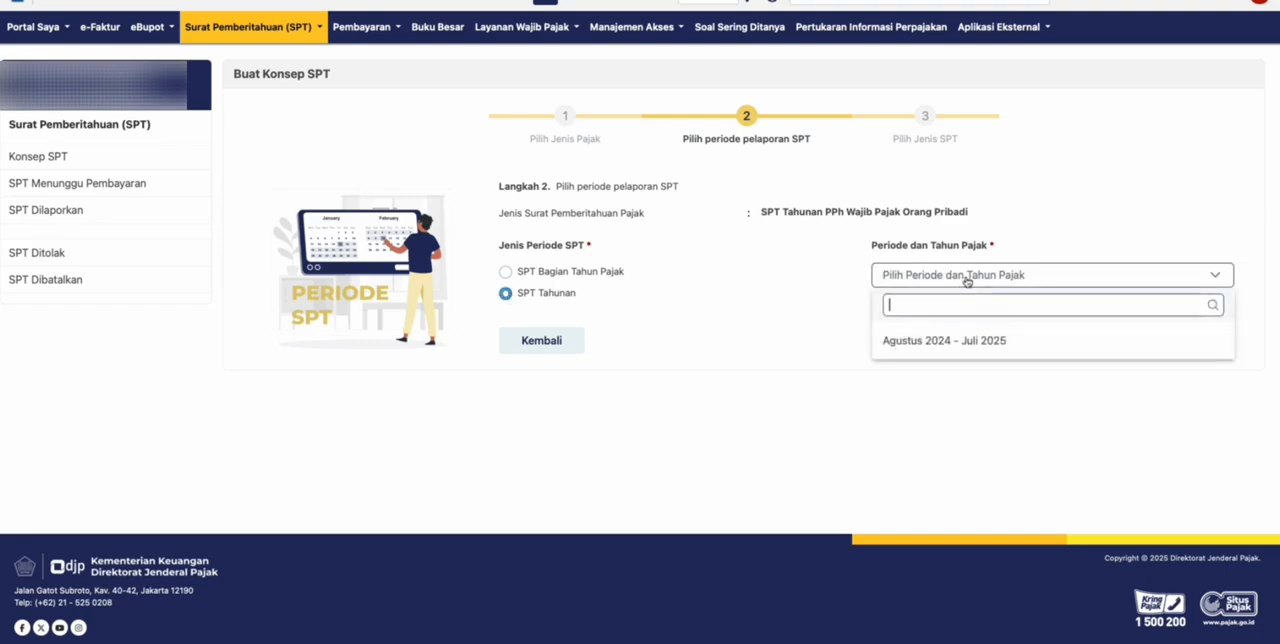
{"action": "left_click", "coordinate": [950, 341]}
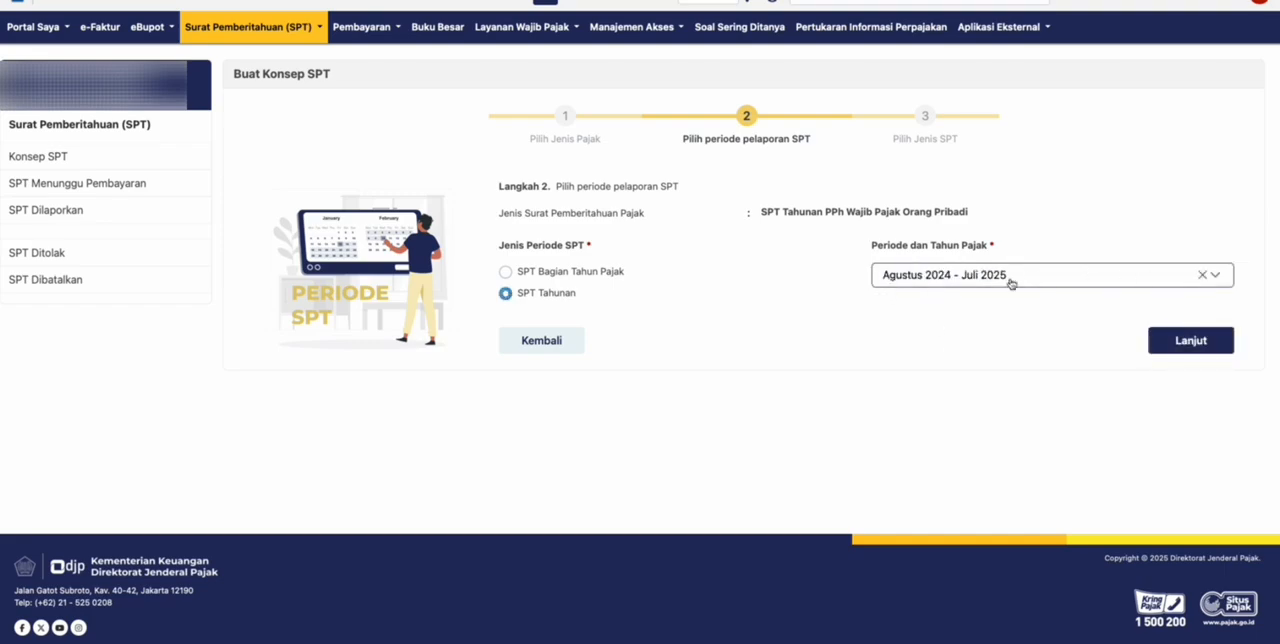
{"action": "left_click", "coordinate": [1193, 342]}
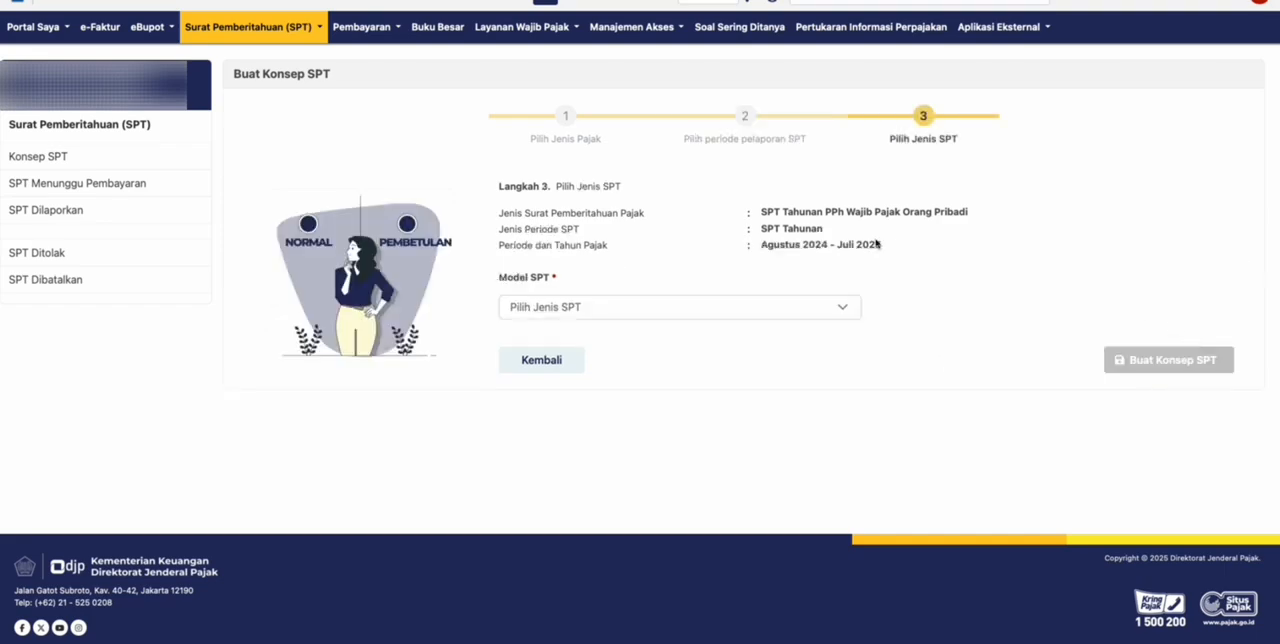
- Set the SPT model to Normal and create the draft
{"action": "left_click", "coordinate": [700, 309]}
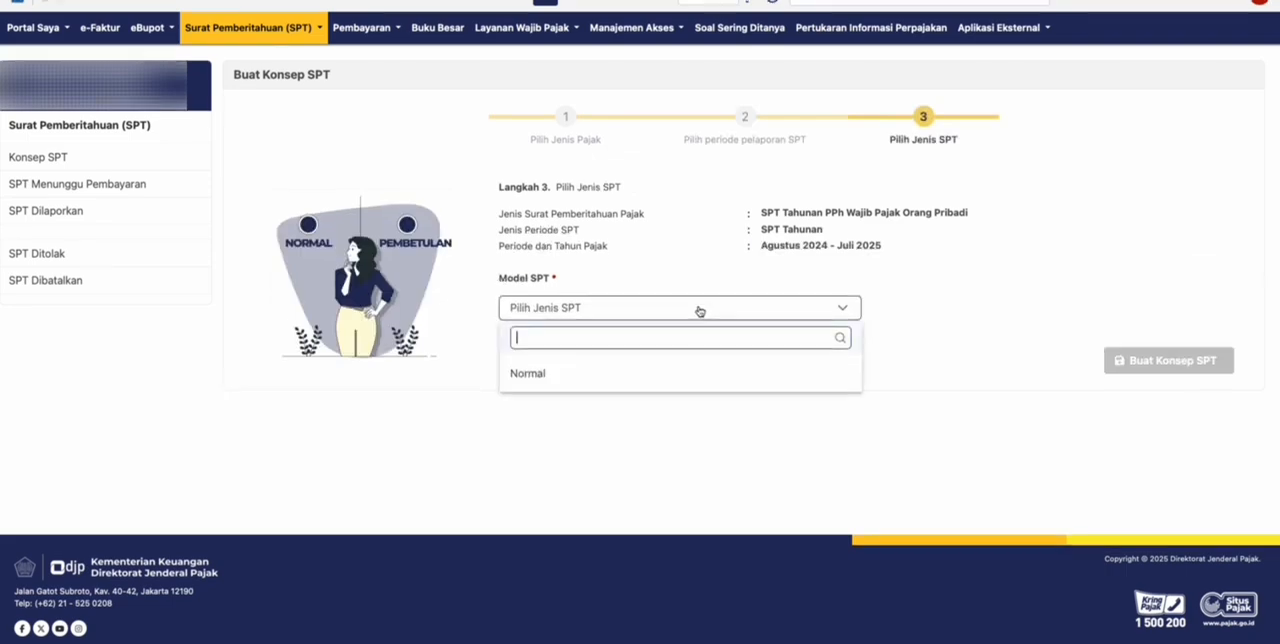
{"action": "left_click", "coordinate": [526, 375]}
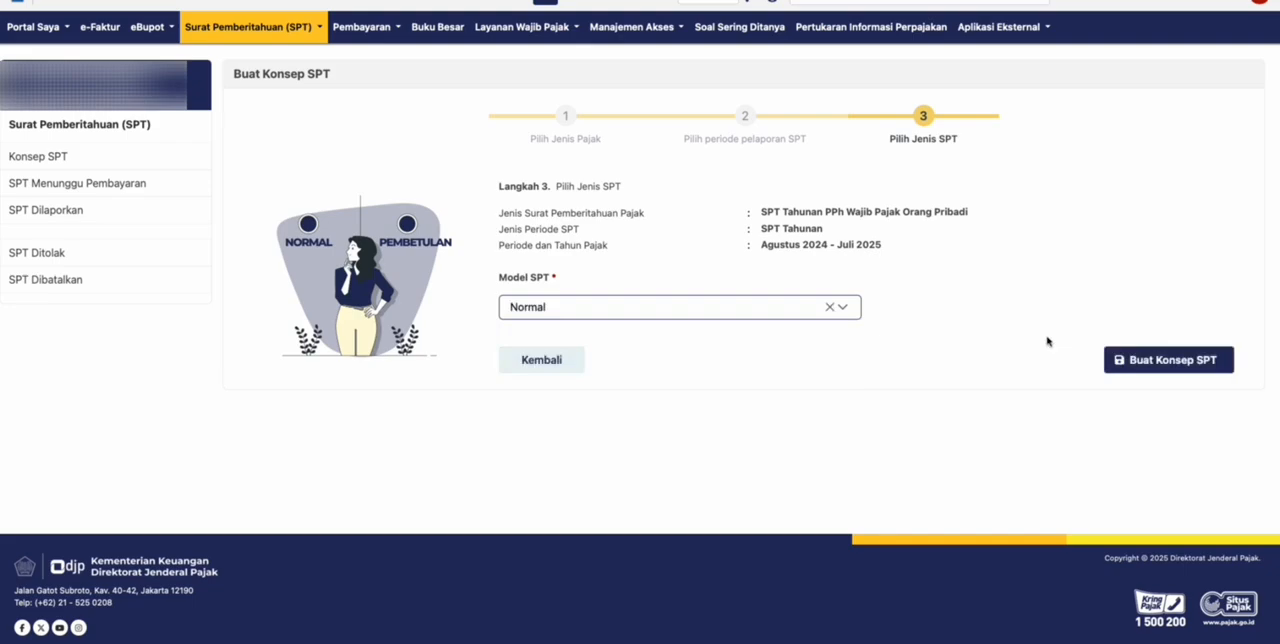
{"action": "left_click", "coordinate": [1148, 362]}
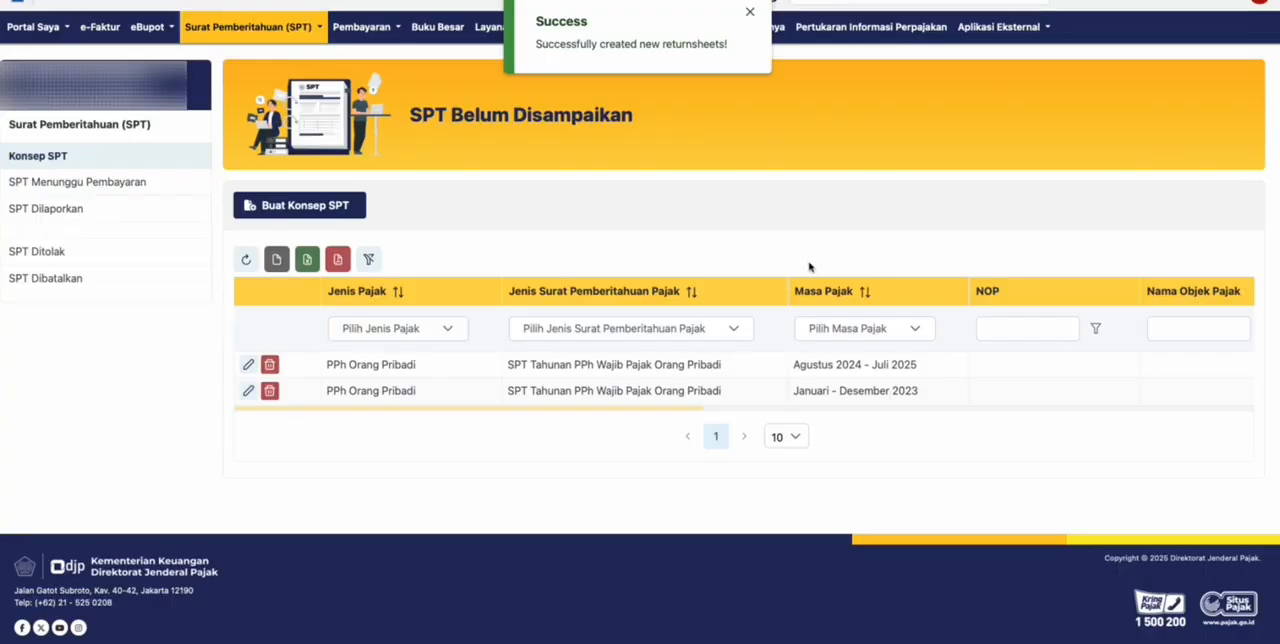
- Open the Agustus 2024 - Juli 2025 draft and check the available Metode Pembukuan/Pencatatan options without changing the selection
{"action": "left_click", "coordinate": [250, 366]}
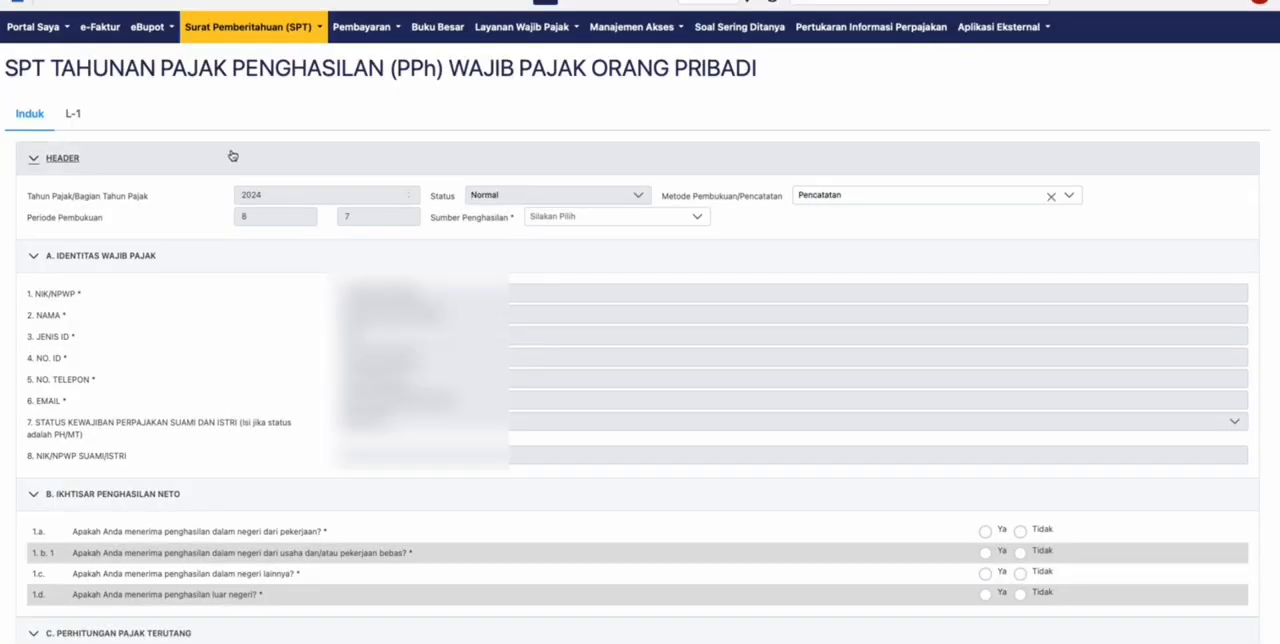
{"action": "scroll", "coordinate": [221, 325], "scroll_direction": "down", "scroll_amount": 1}
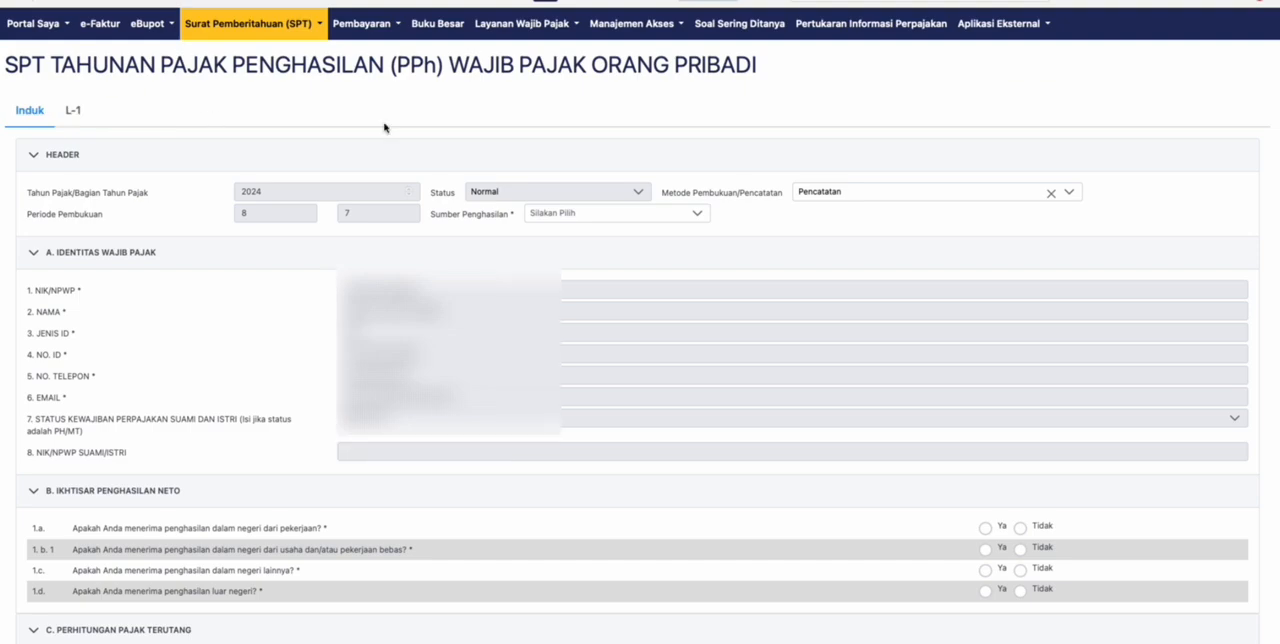
{"action": "scroll", "coordinate": [380, 127], "scroll_direction": "down", "scroll_amount": 1}
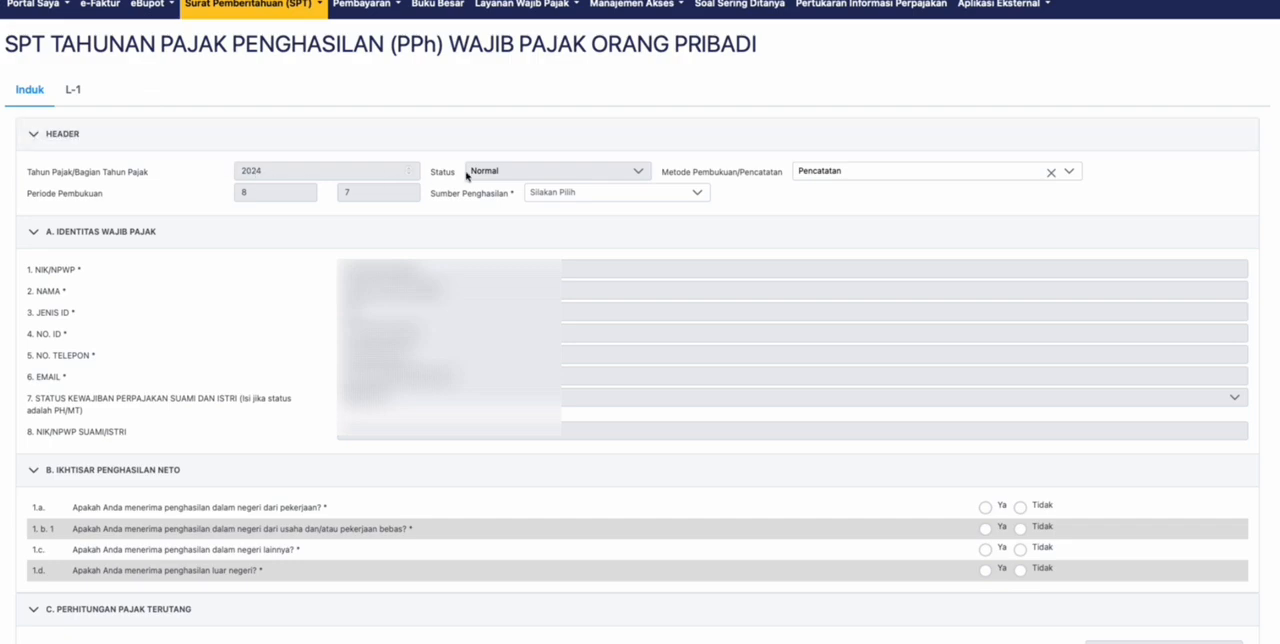
{"action": "left_click", "coordinate": [953, 174]}
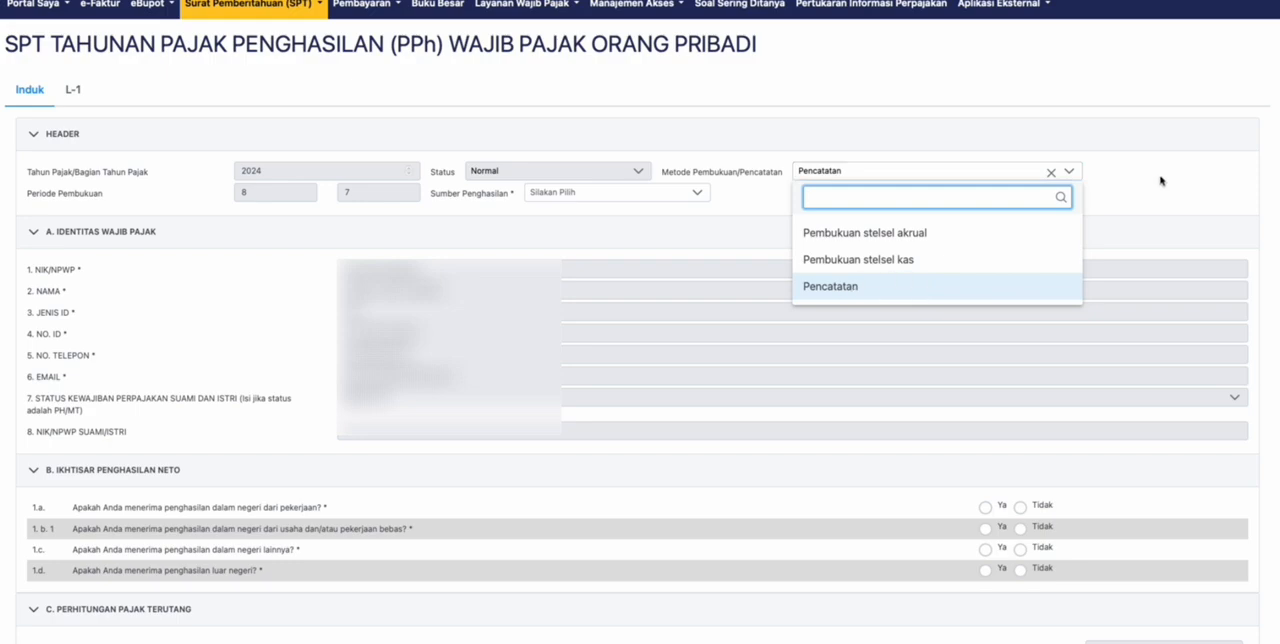
{"action": "left_click", "coordinate": [1116, 175]}
- Try the Kegiatan Usaha, Pekerjaan and Pekerjaan Bebas income sources, leaving only Pekerjaan selected as Sumber Penghasilan
{"action": "left_click", "coordinate": [682, 196]}
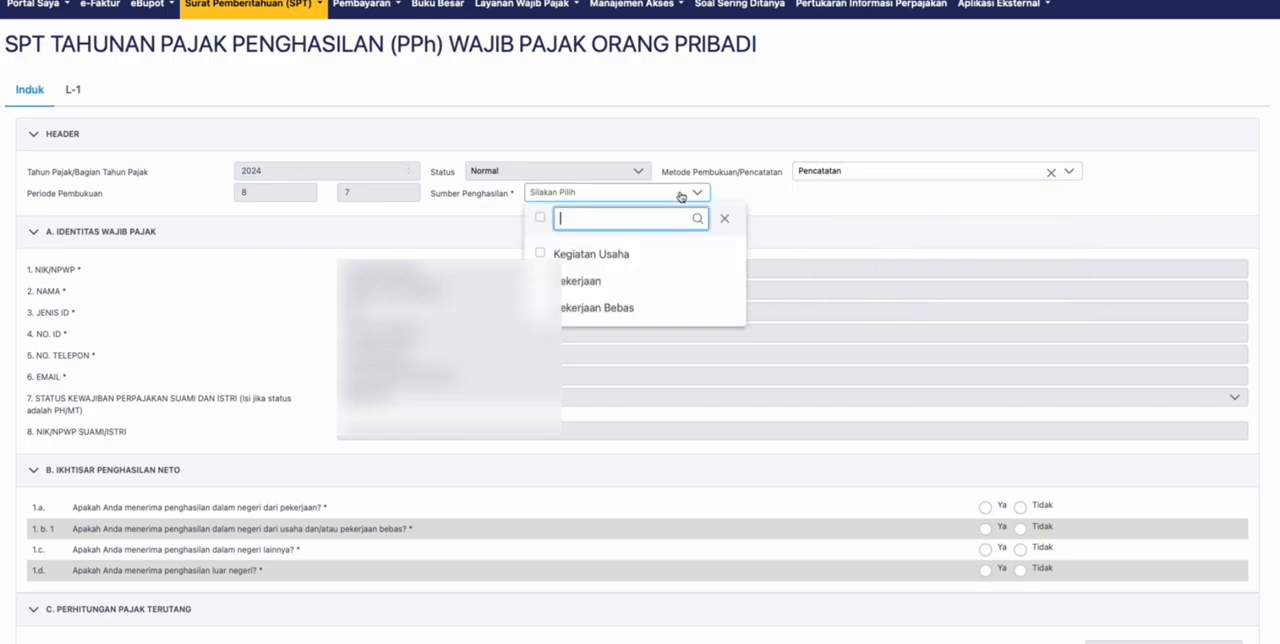
{"action": "left_click", "coordinate": [545, 281]}
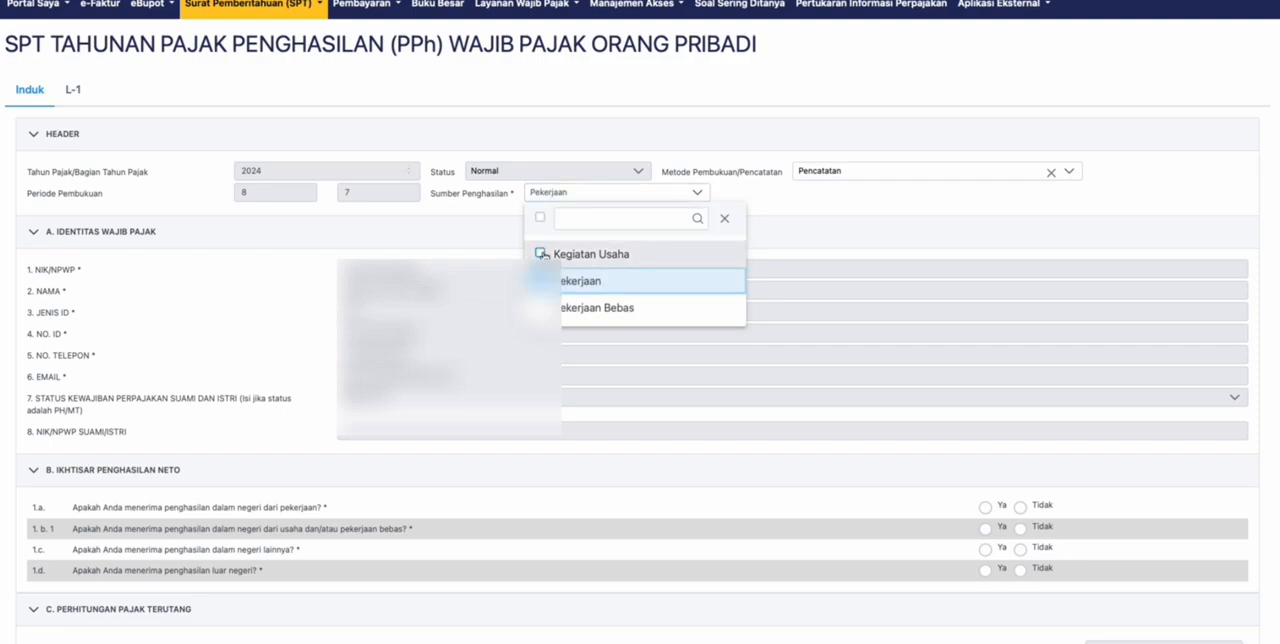
{"action": "left_click", "coordinate": [541, 254]}
{"action": "left_click", "coordinate": [585, 281]}
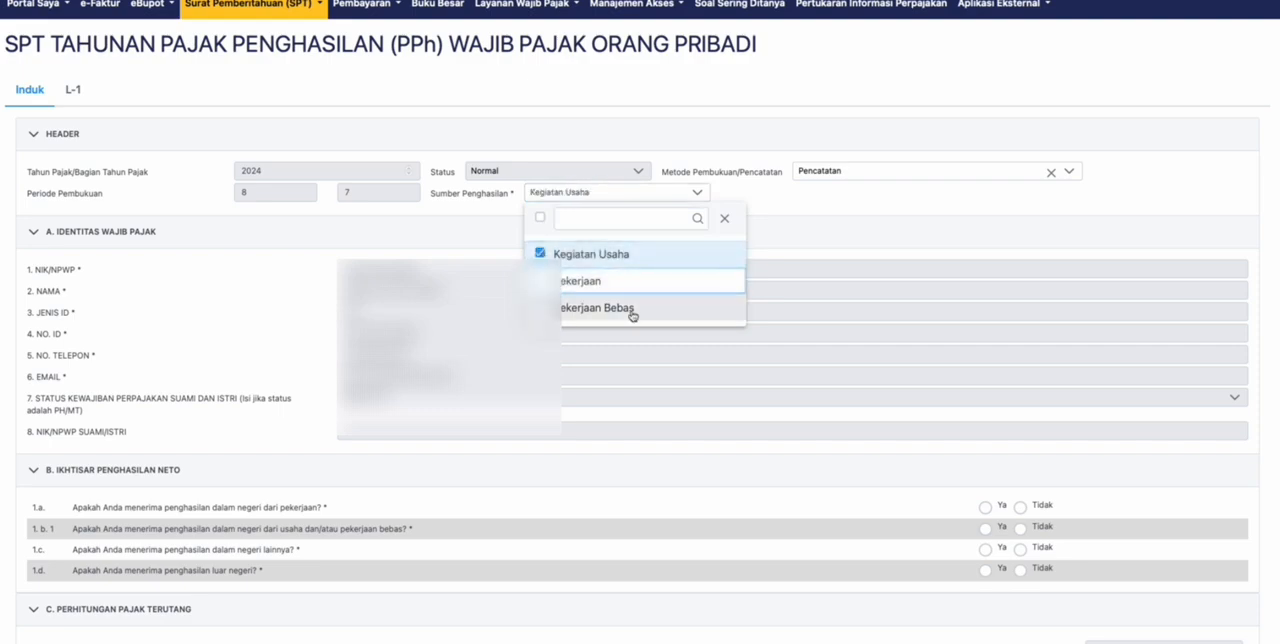
{"action": "left_click", "coordinate": [550, 282]}
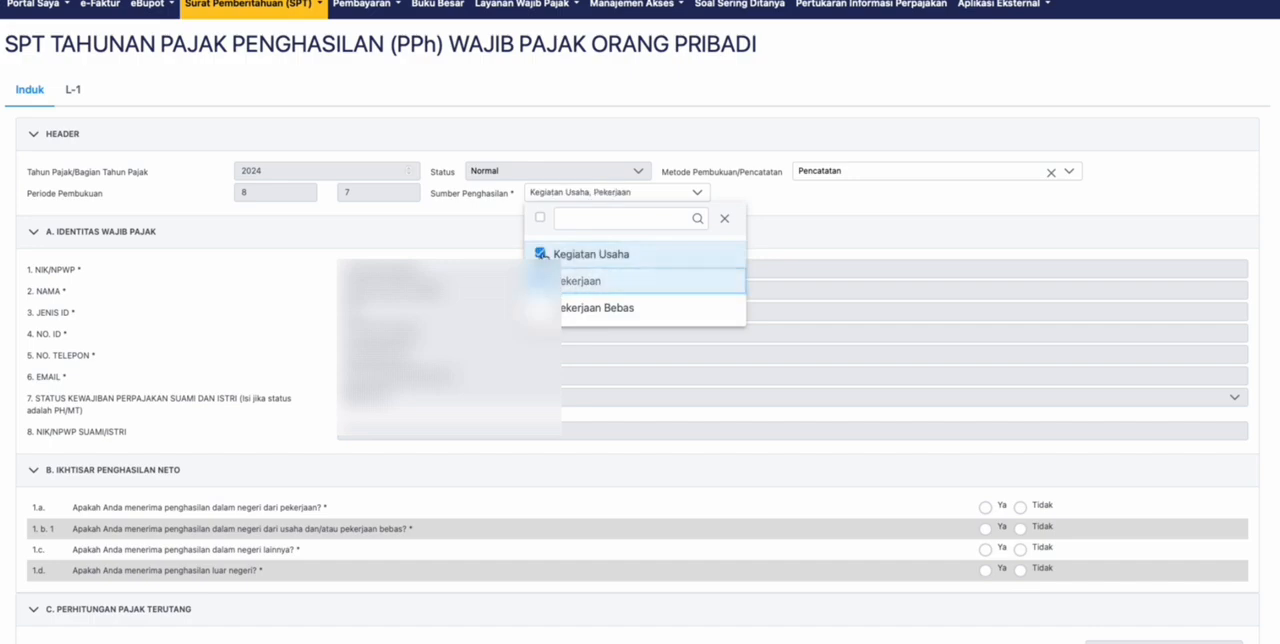
{"action": "left_click", "coordinate": [541, 254]}
{"action": "left_click", "coordinate": [541, 308]}
{"action": "left_click", "coordinate": [541, 281]}
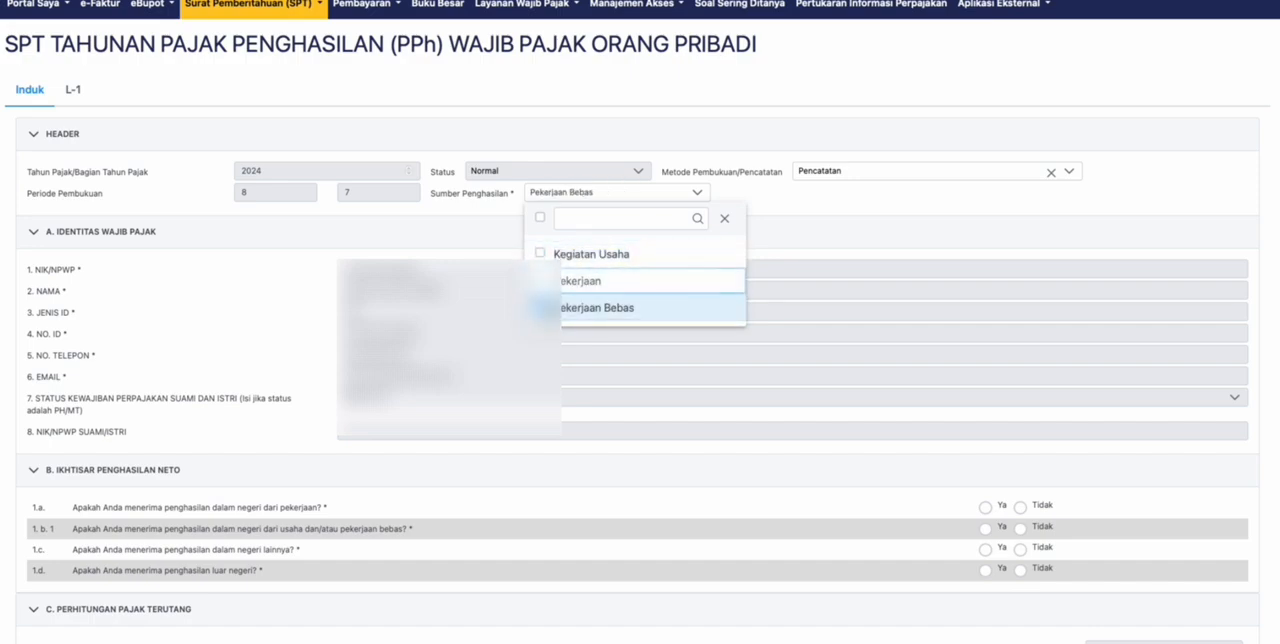
{"action": "left_click", "coordinate": [541, 308]}
{"action": "left_click", "coordinate": [541, 281]}
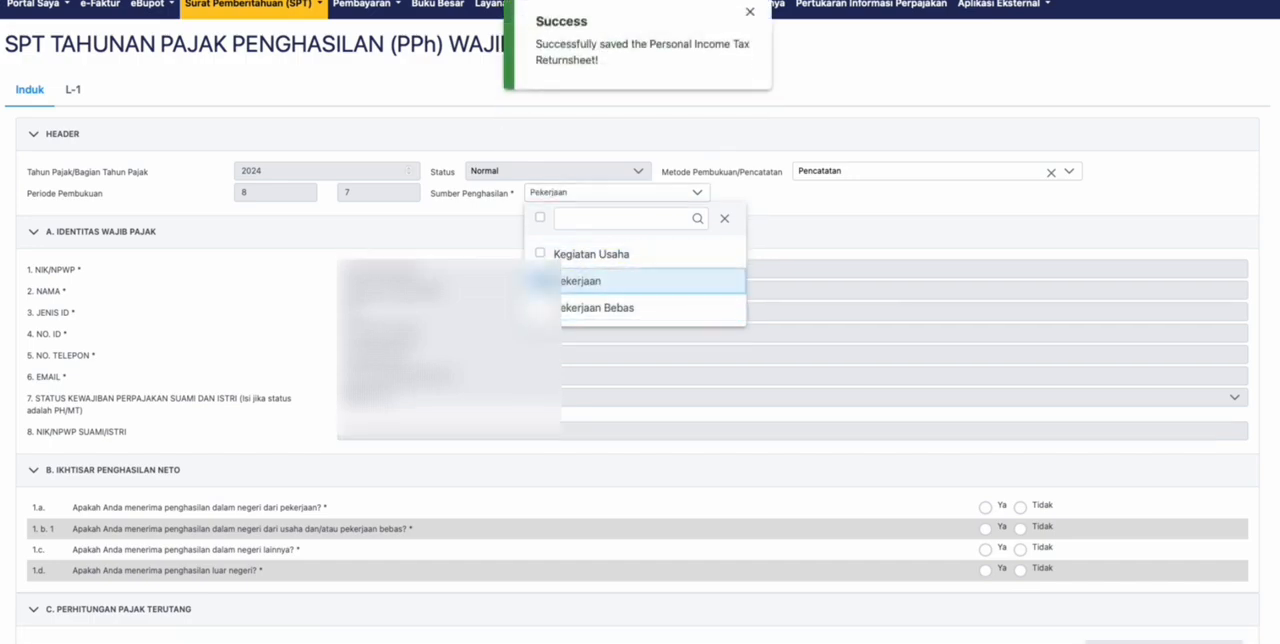
{"action": "scroll", "coordinate": [541, 281], "scroll_direction": "down", "scroll_amount": 1}
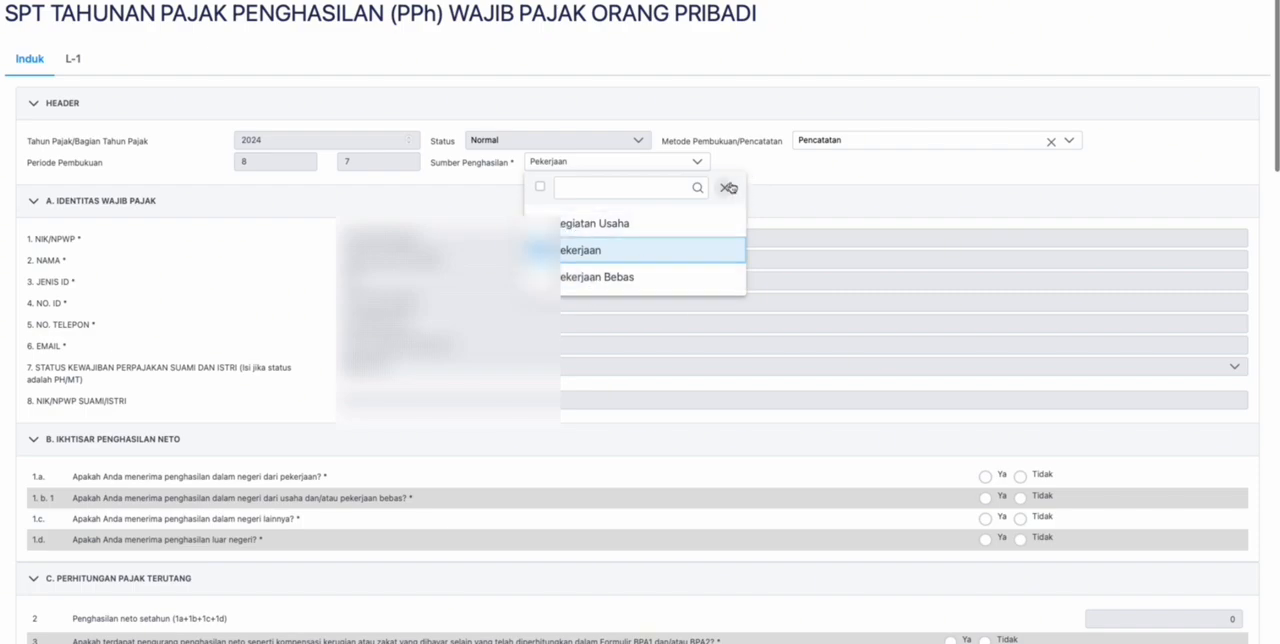
{"action": "left_click", "coordinate": [768, 171]}
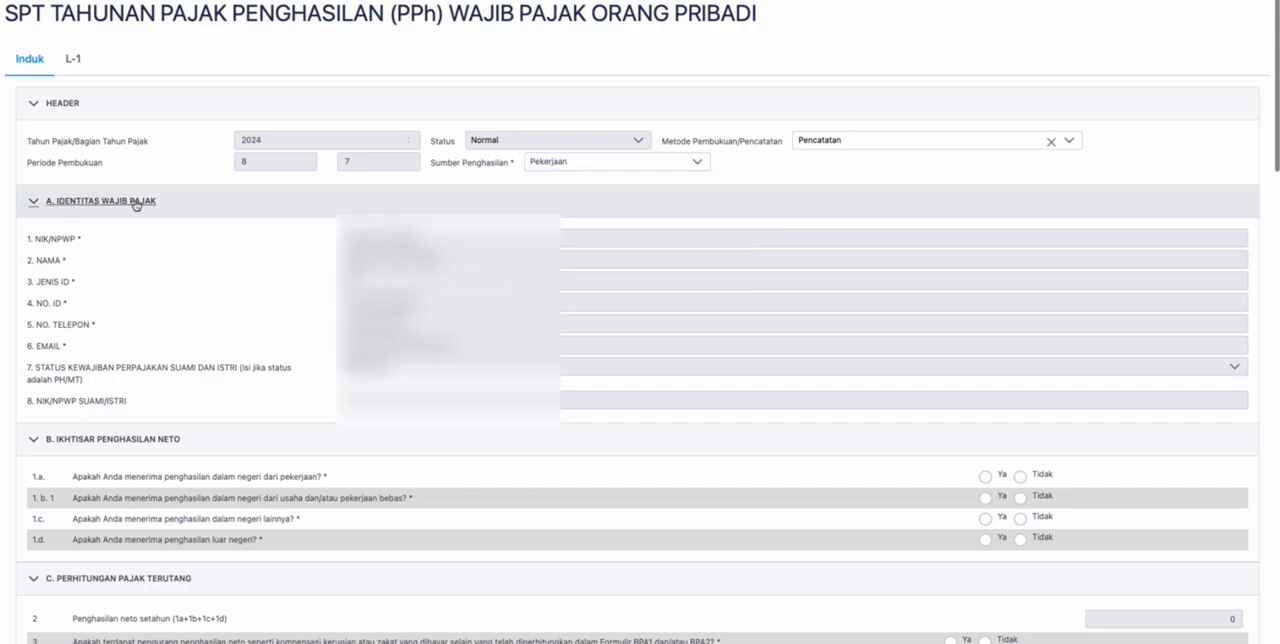
- Review the taxpayer identity fields, the net income questions and the tax calculation section of the main form
{"action": "scroll", "coordinate": [310, 296], "scroll_direction": "down", "scroll_amount": 1}
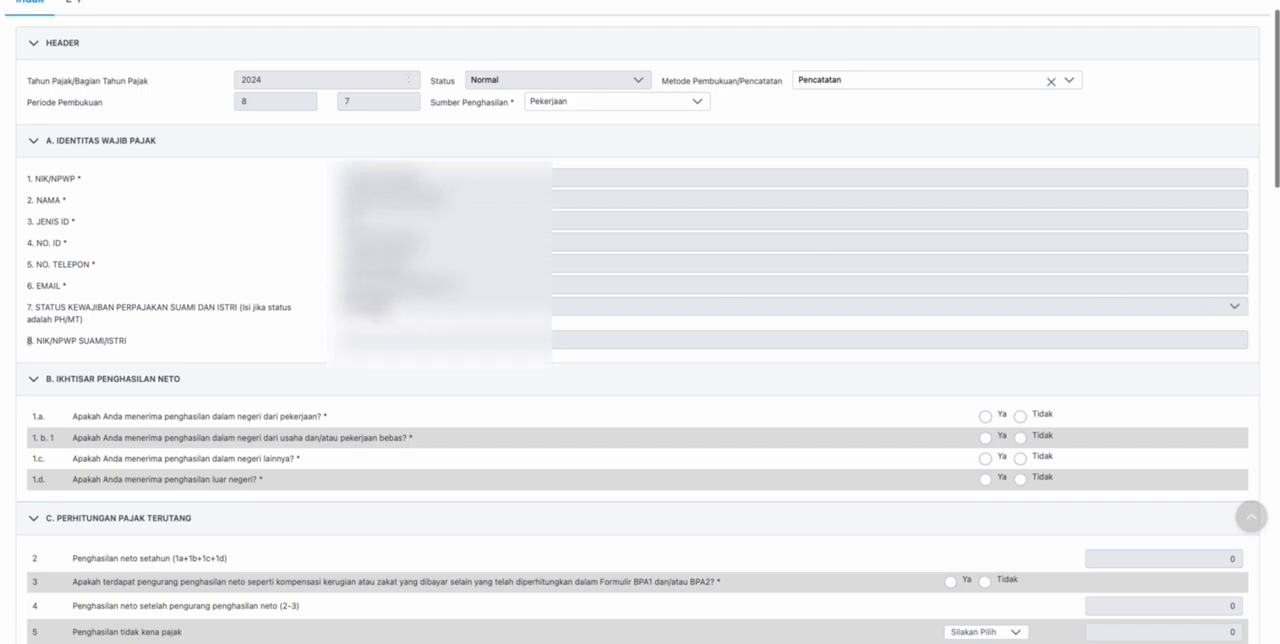
{"action": "key", "text": "shift+Down"}
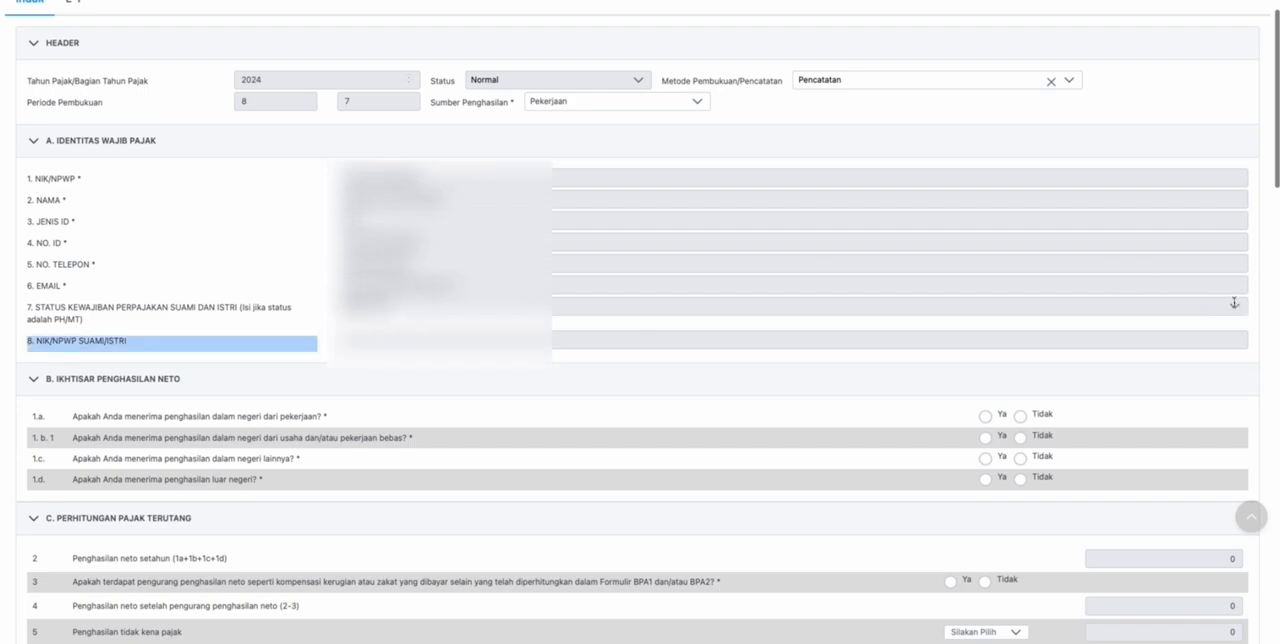
{"action": "left_click", "coordinate": [242, 290]}
{"action": "scroll", "coordinate": [288, 305], "scroll_direction": "down", "scroll_amount": 1}
{"action": "scroll", "coordinate": [290, 304], "scroll_direction": "down", "scroll_amount": 3}
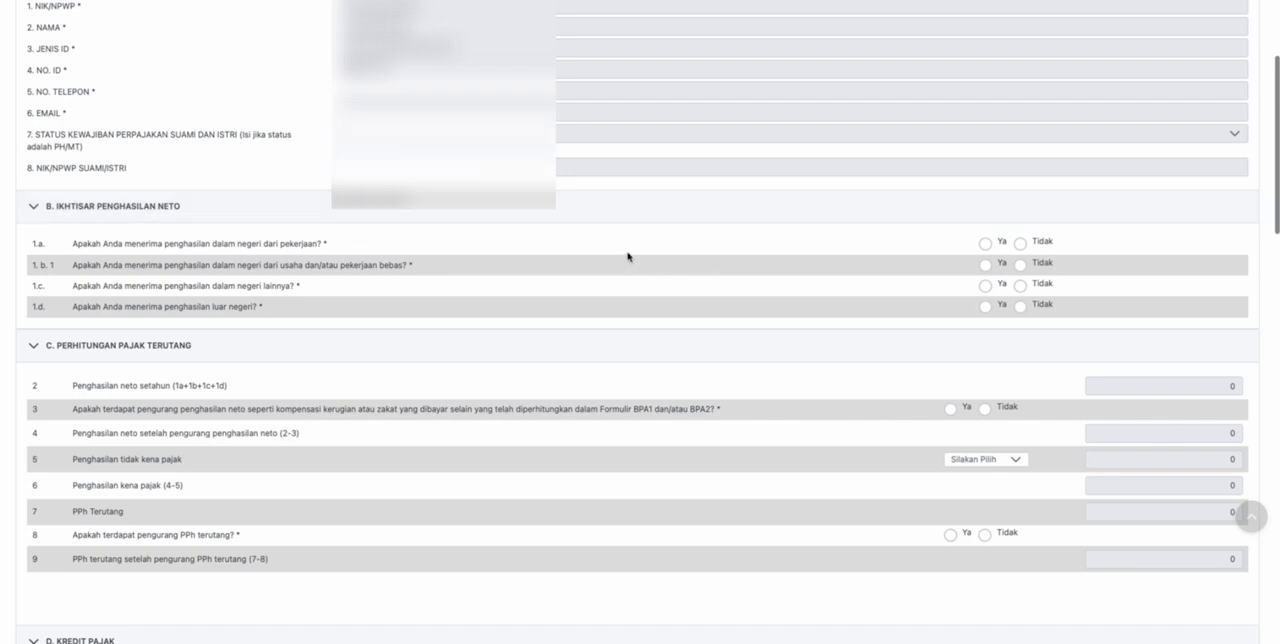
{"action": "scroll", "coordinate": [628, 255], "scroll_direction": "up", "scroll_amount": 1}
{"action": "scroll", "coordinate": [628, 255], "scroll_direction": "down", "scroll_amount": 1}
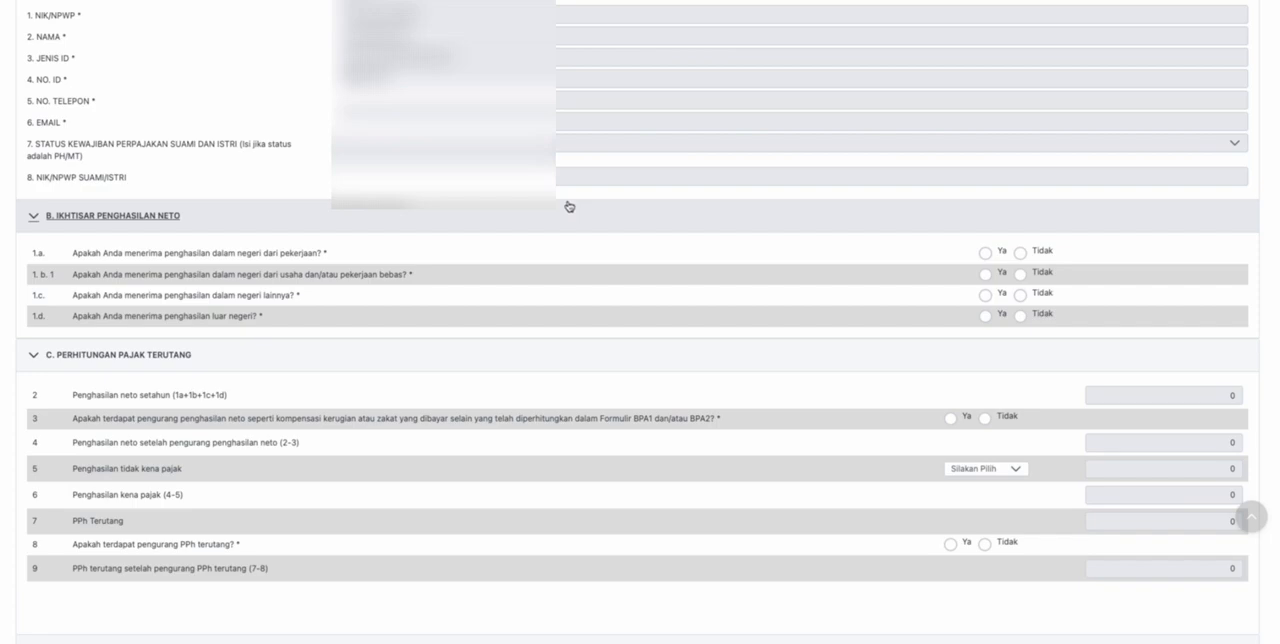
{"action": "scroll", "coordinate": [309, 192], "scroll_direction": "down", "scroll_amount": 2}
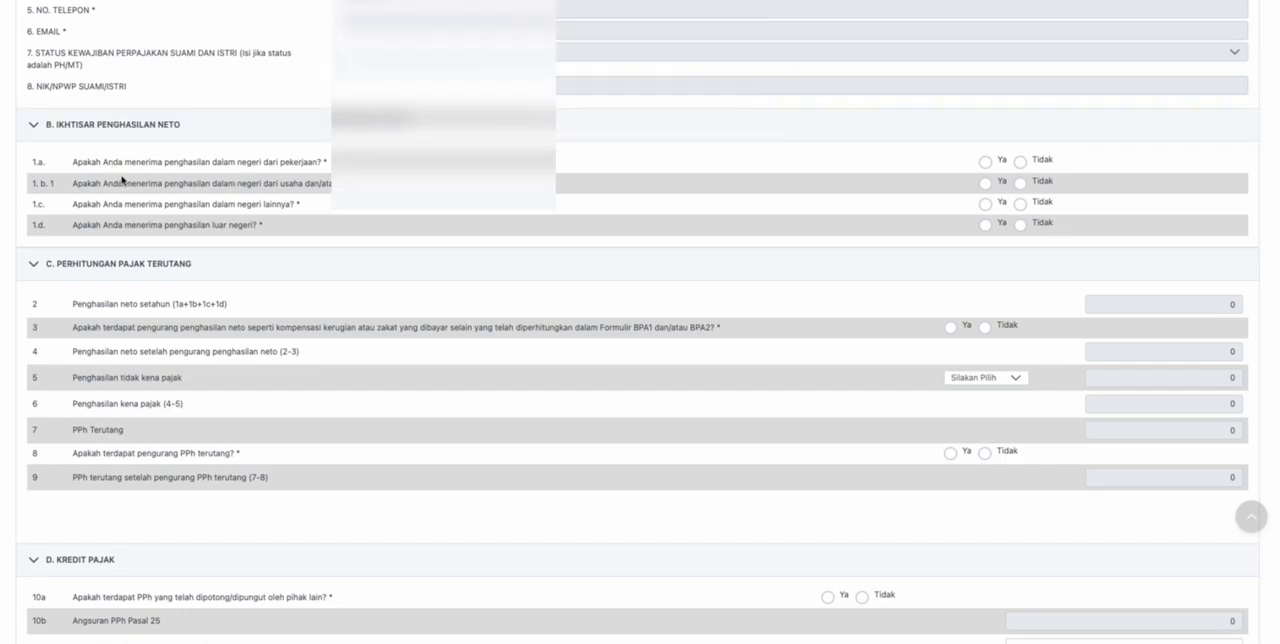
{"action": "scroll", "coordinate": [223, 177], "scroll_direction": "down", "scroll_amount": 1}
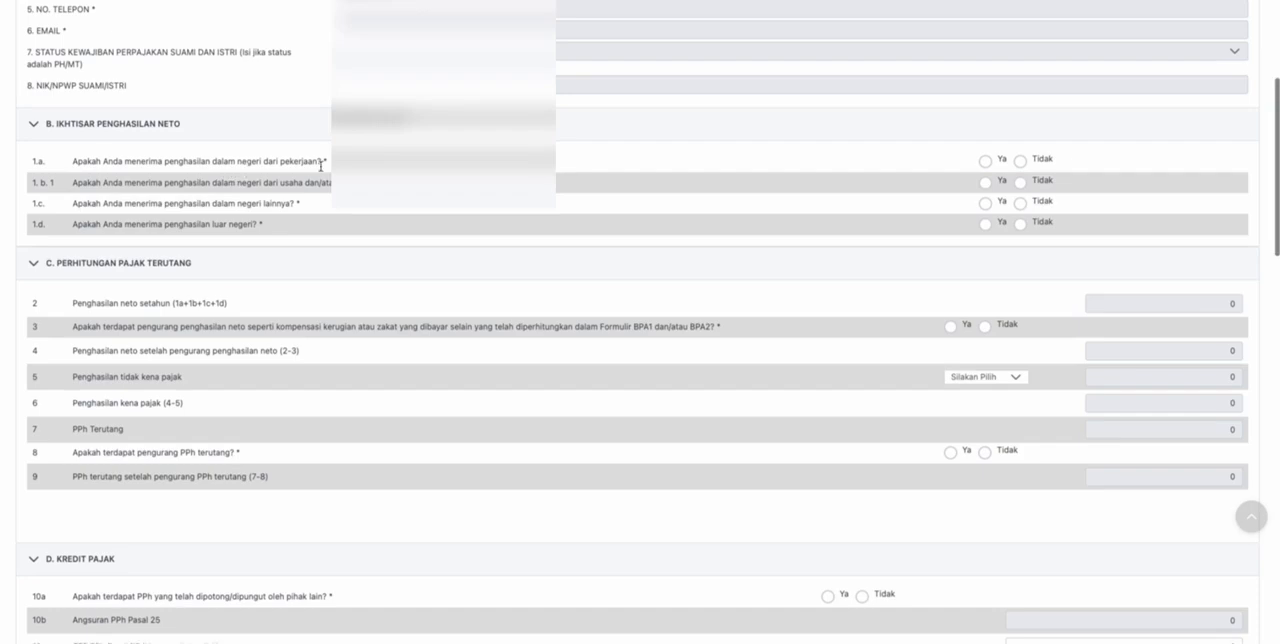
- Answer Ya to question 1.a about receiving domestic income from employment
{"action": "left_click", "coordinate": [985, 161]}
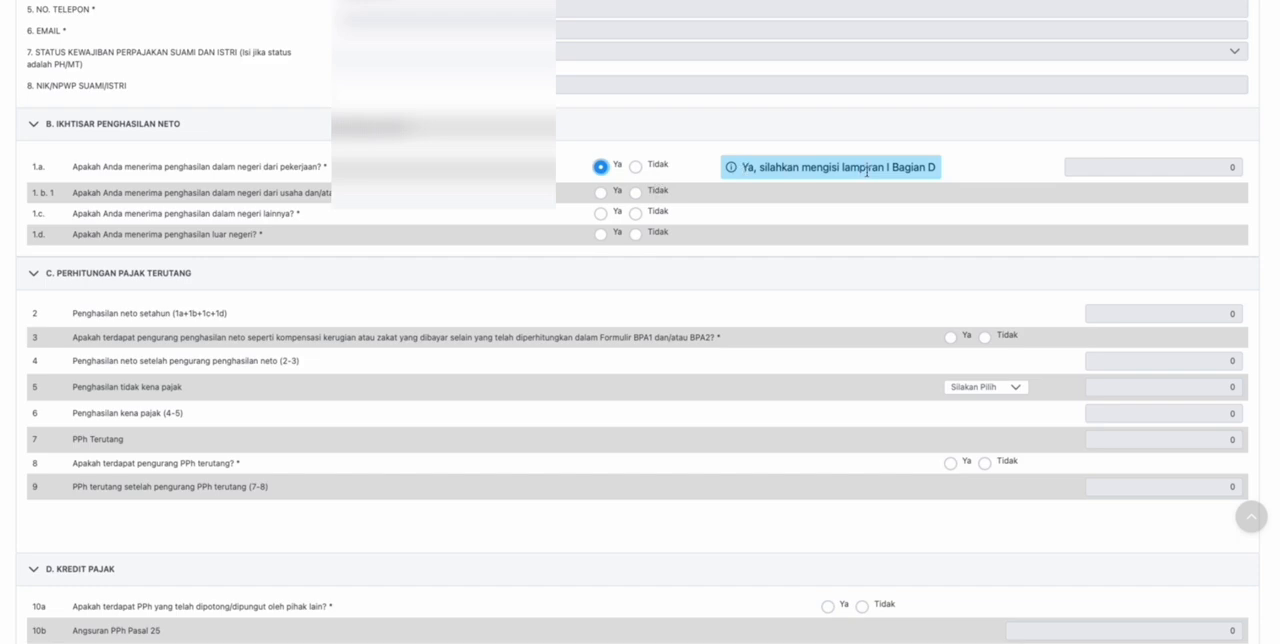
{"action": "scroll", "coordinate": [870, 173], "scroll_direction": "down", "scroll_amount": 1}
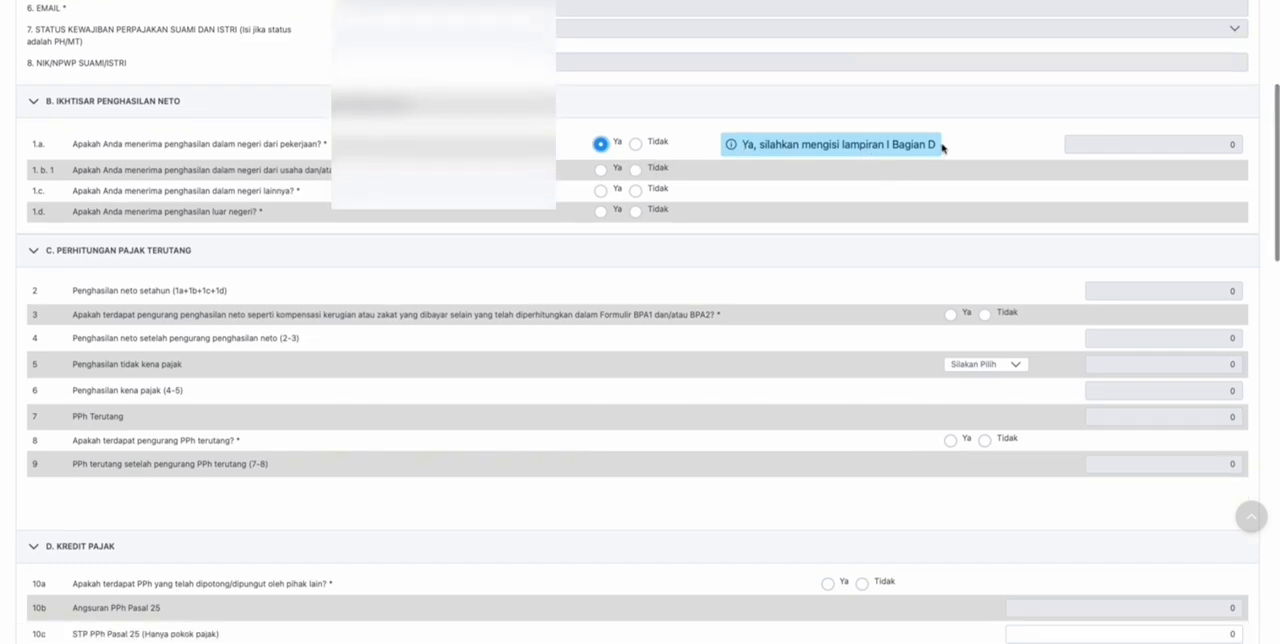
{"action": "scroll", "coordinate": [685, 148], "scroll_direction": "down", "scroll_amount": 1}
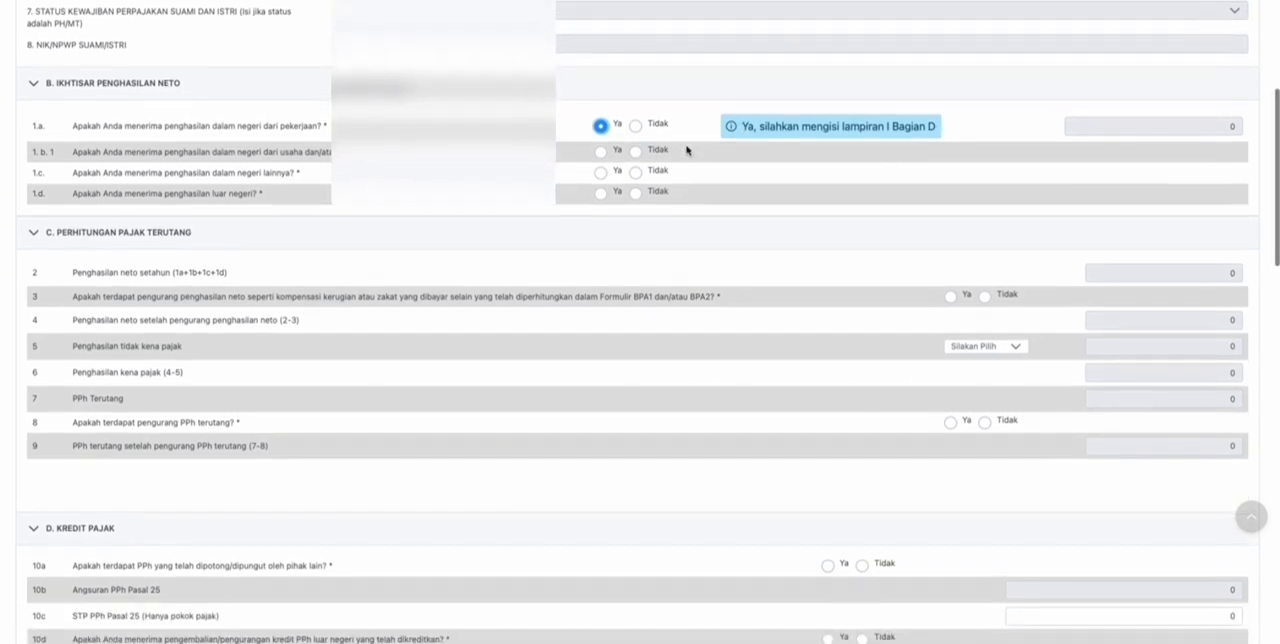
{"action": "scroll", "coordinate": [686, 147], "scroll_direction": "up", "scroll_amount": 1}
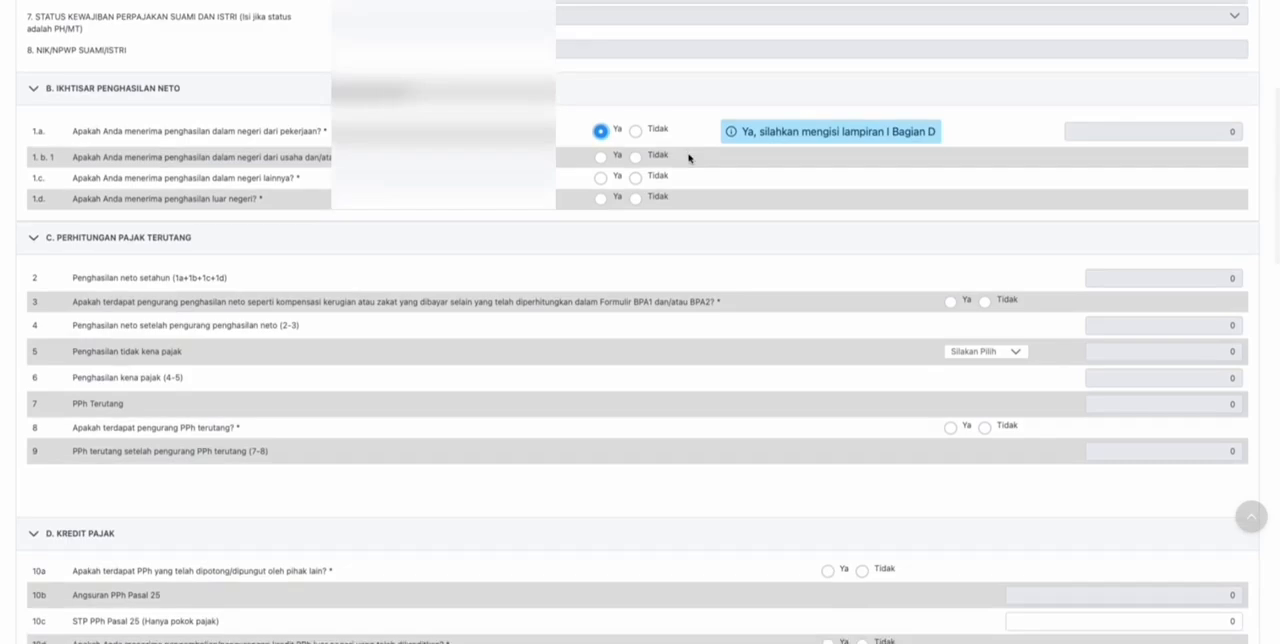
- Open attachment L-1 and examine its sections down to part D, Penghasilan Neto Dalam Negeri dari Pekerjaan
{"action": "scroll", "coordinate": [688, 157], "scroll_direction": "up", "scroll_amount": 4}
{"action": "scroll", "coordinate": [689, 159], "scroll_direction": "up", "scroll_amount": 3}
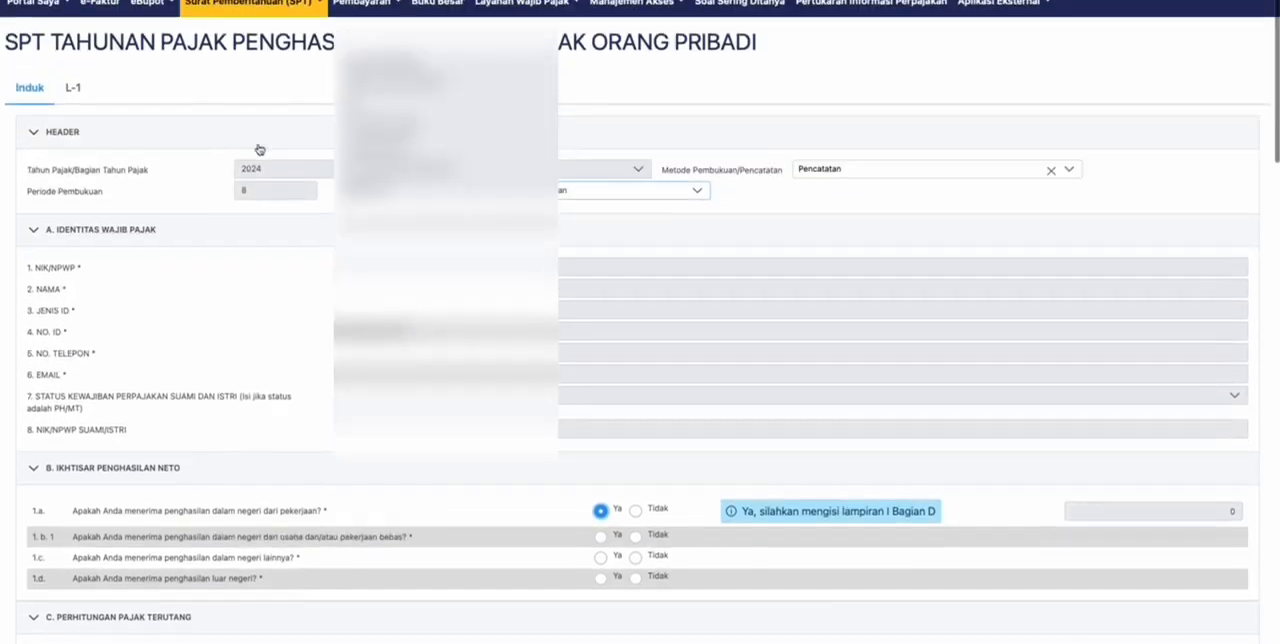
{"action": "left_click", "coordinate": [73, 98]}
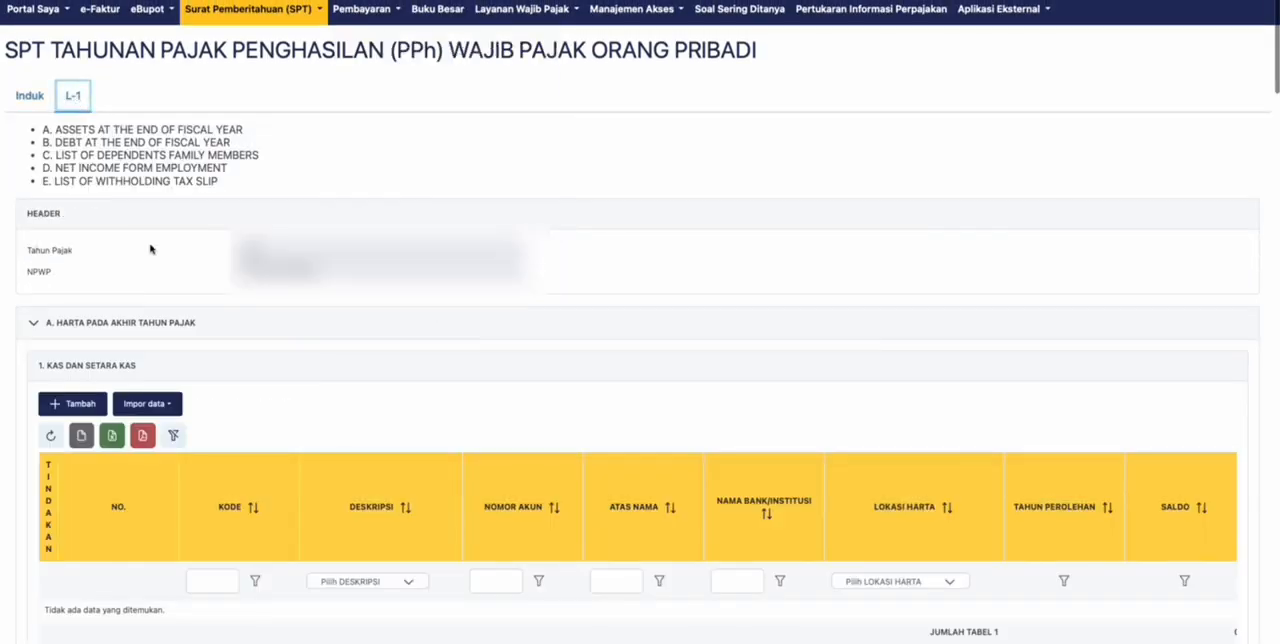
{"action": "scroll", "coordinate": [132, 232], "scroll_direction": "down", "scroll_amount": 14}
{"action": "scroll", "coordinate": [132, 232], "scroll_direction": "down", "scroll_amount": 10}
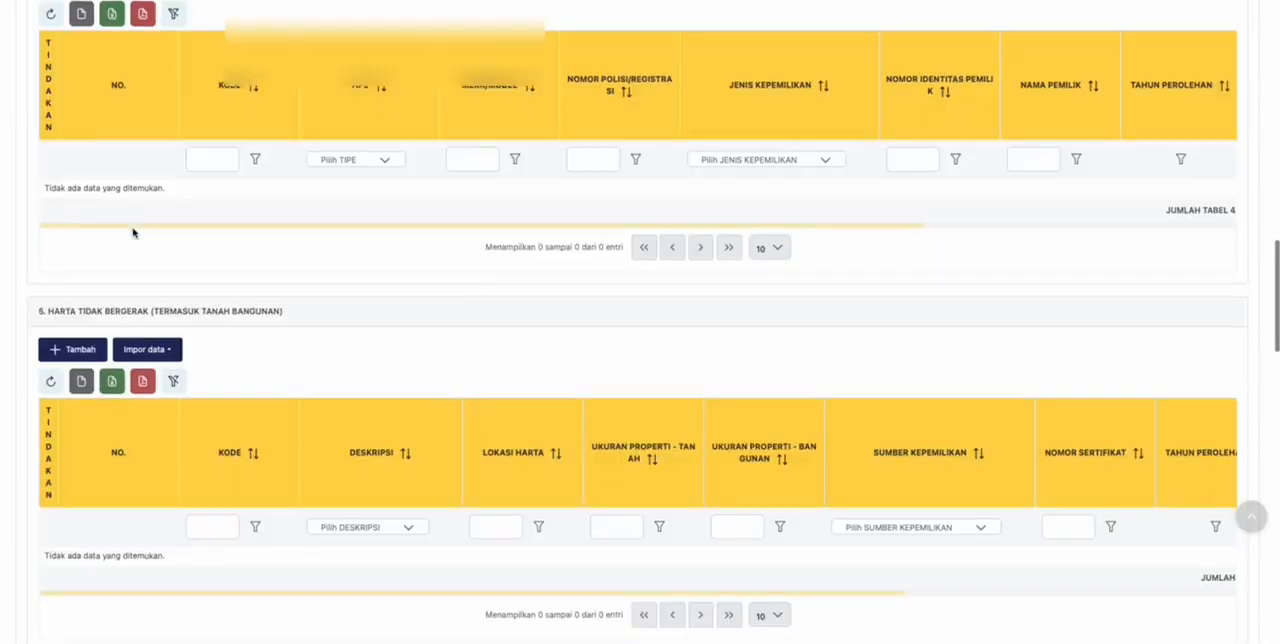
{"action": "scroll", "coordinate": [133, 231], "scroll_direction": "down", "scroll_amount": 20}
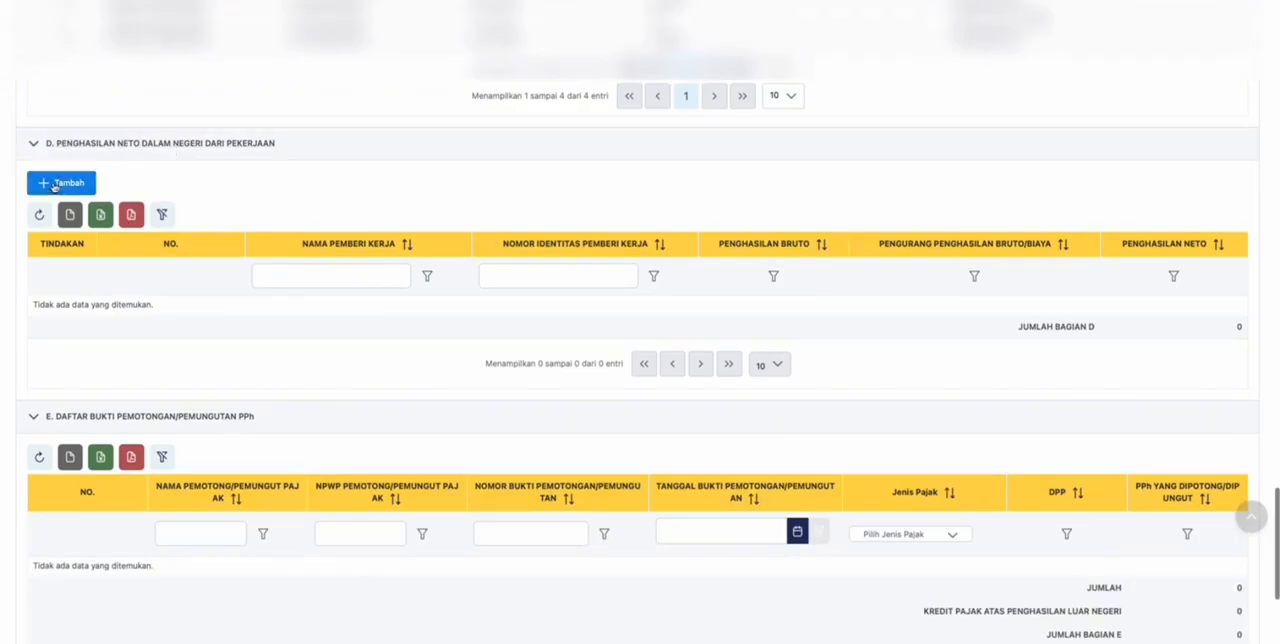
{"action": "scroll", "coordinate": [120, 205], "scroll_direction": "up", "scroll_amount": 20}
{"action": "scroll", "coordinate": [137, 192], "scroll_direction": "up", "scroll_amount": 20}
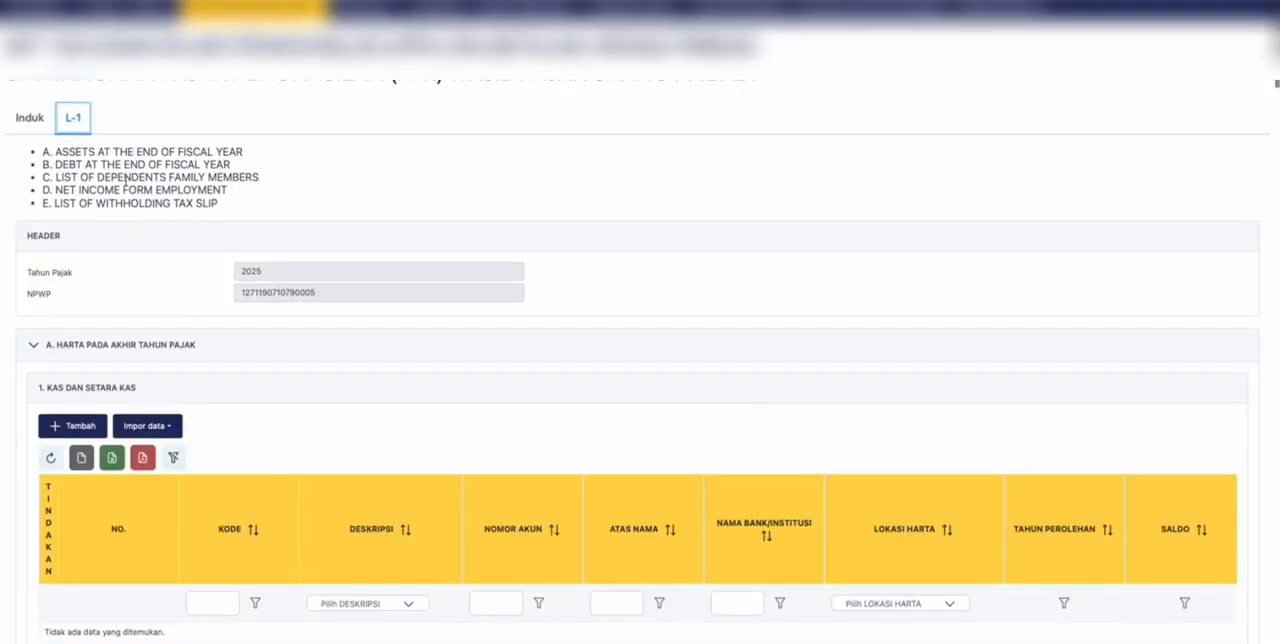
- Return to the Induk form and answer question 1.b.1 on business or independent work income with Tidak, after trying Ya
{"action": "left_click", "coordinate": [35, 117]}
{"action": "scroll", "coordinate": [555, 310], "scroll_direction": "down", "scroll_amount": 10}
{"action": "scroll", "coordinate": [555, 310], "scroll_direction": "up", "scroll_amount": 5}
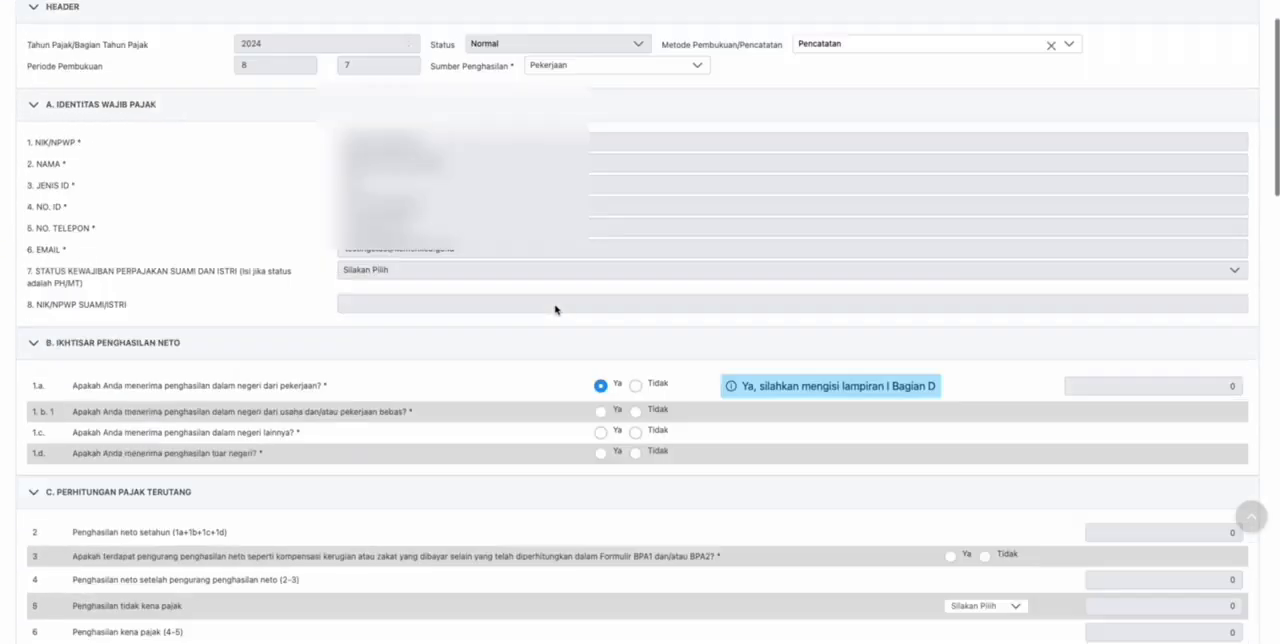
{"action": "scroll", "coordinate": [555, 309], "scroll_direction": "down", "scroll_amount": 2}
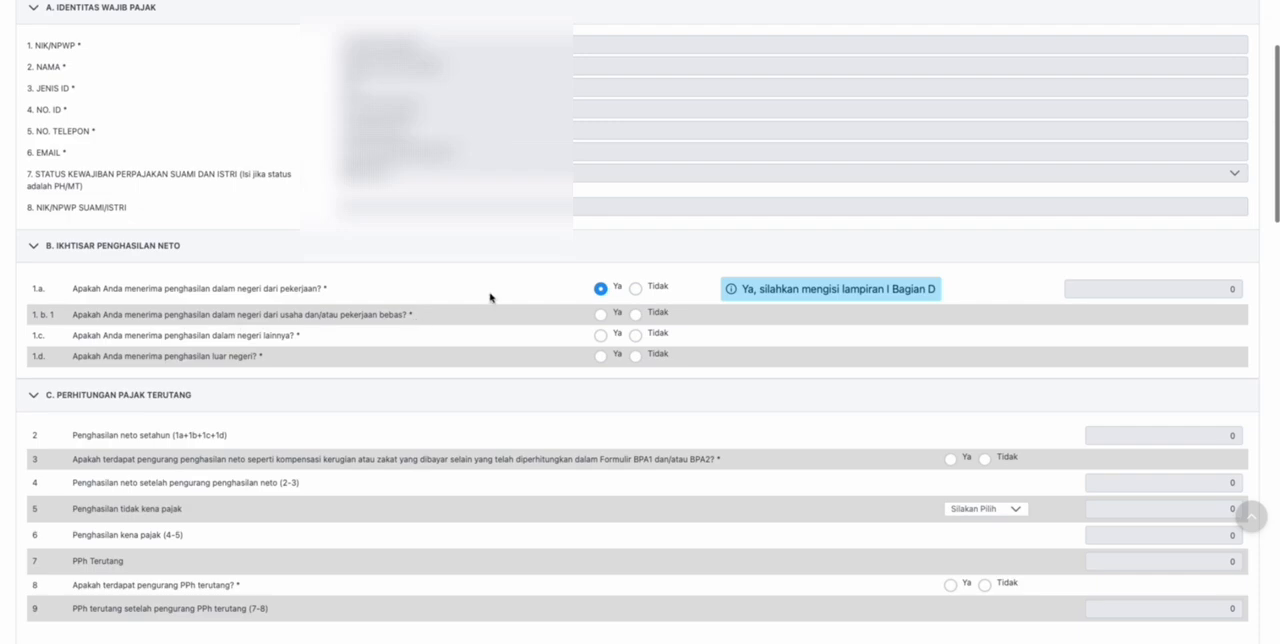
{"action": "scroll", "coordinate": [490, 297], "scroll_direction": "down", "scroll_amount": 1}
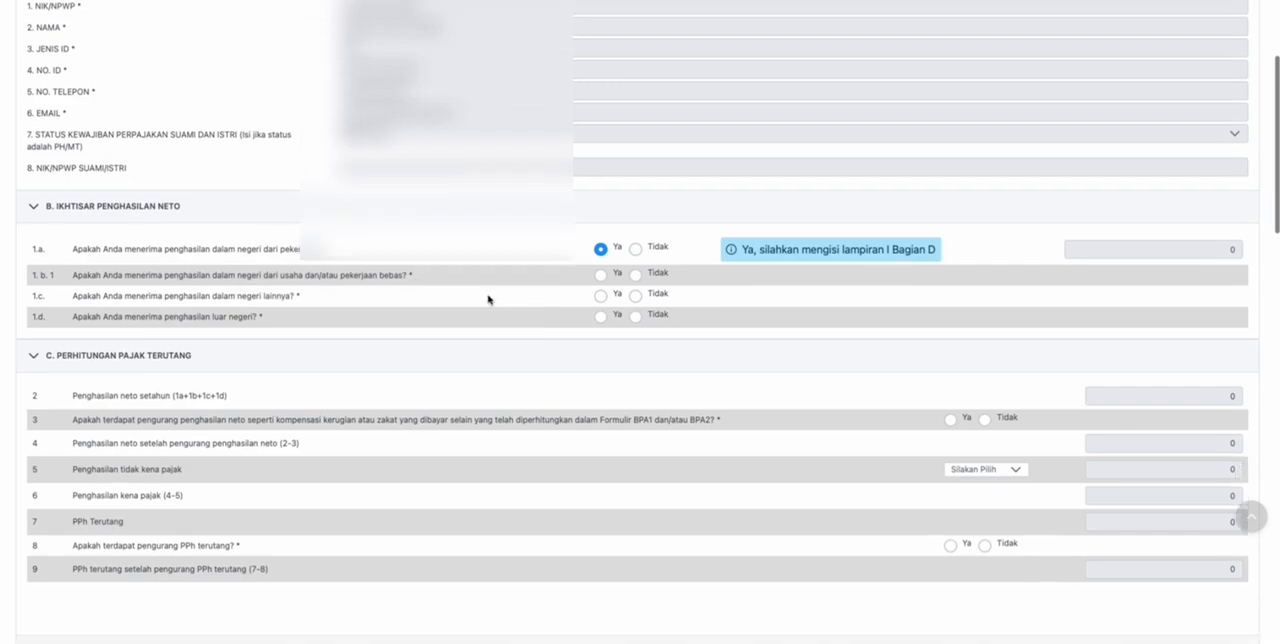
{"action": "left_click", "coordinate": [603, 276]}
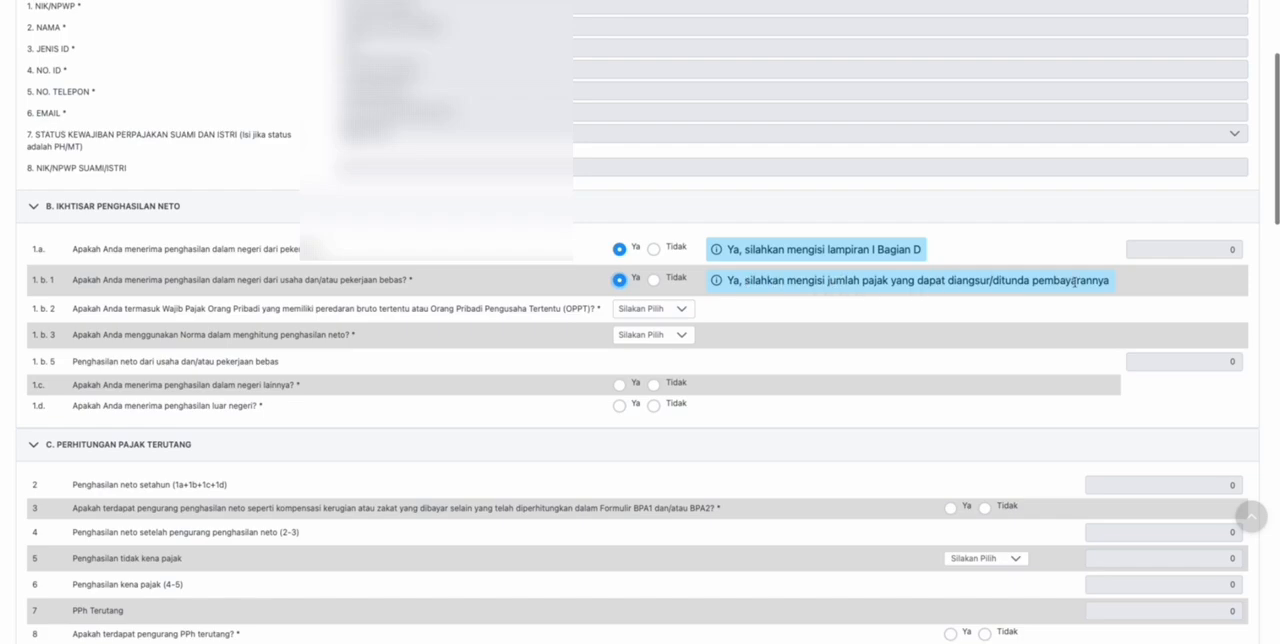
{"action": "scroll", "coordinate": [1074, 282], "scroll_direction": "down", "scroll_amount": 1}
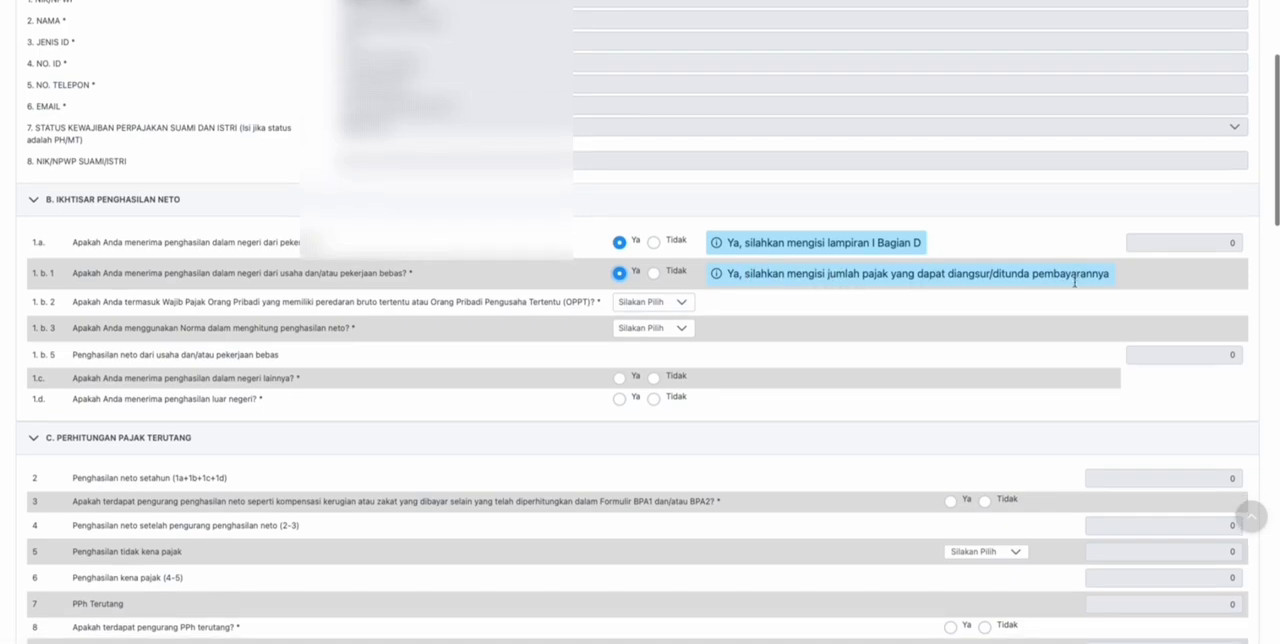
{"action": "left_click", "coordinate": [654, 276]}
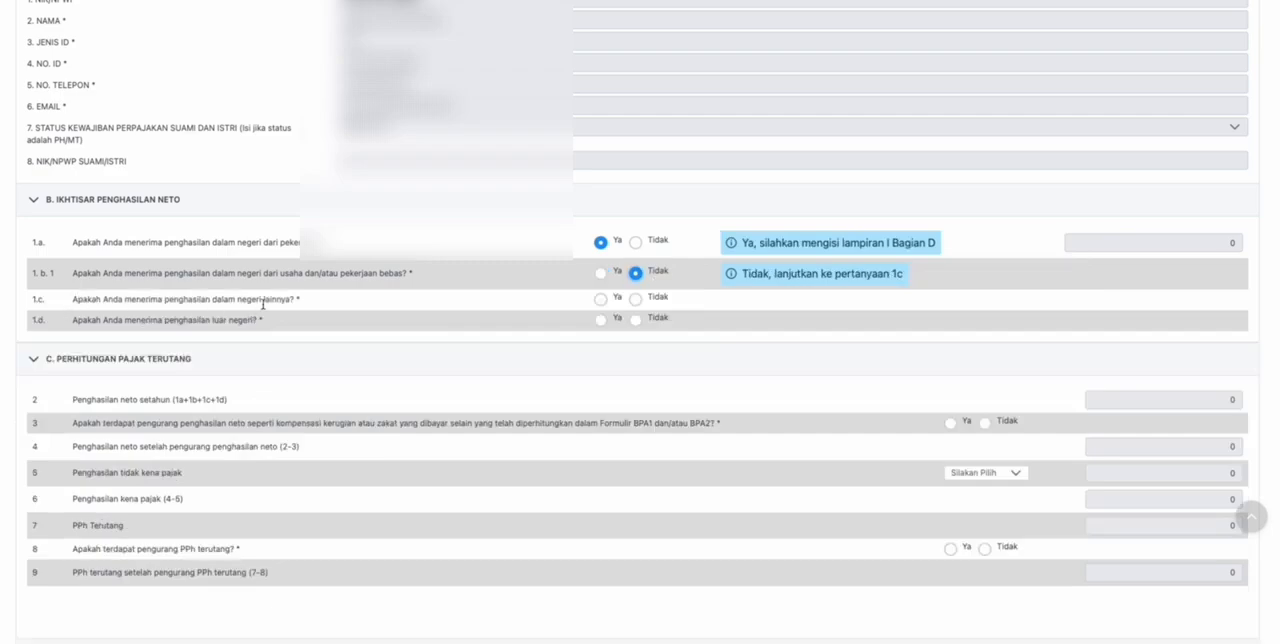
- Answer Tidak to question 1.c about other domestic income and question 1.d about foreign income
{"action": "left_click", "coordinate": [638, 302]}
{"action": "scroll", "coordinate": [543, 289], "scroll_direction": "down", "scroll_amount": 1}
{"action": "scroll", "coordinate": [540, 291], "scroll_direction": "down", "scroll_amount": 1}
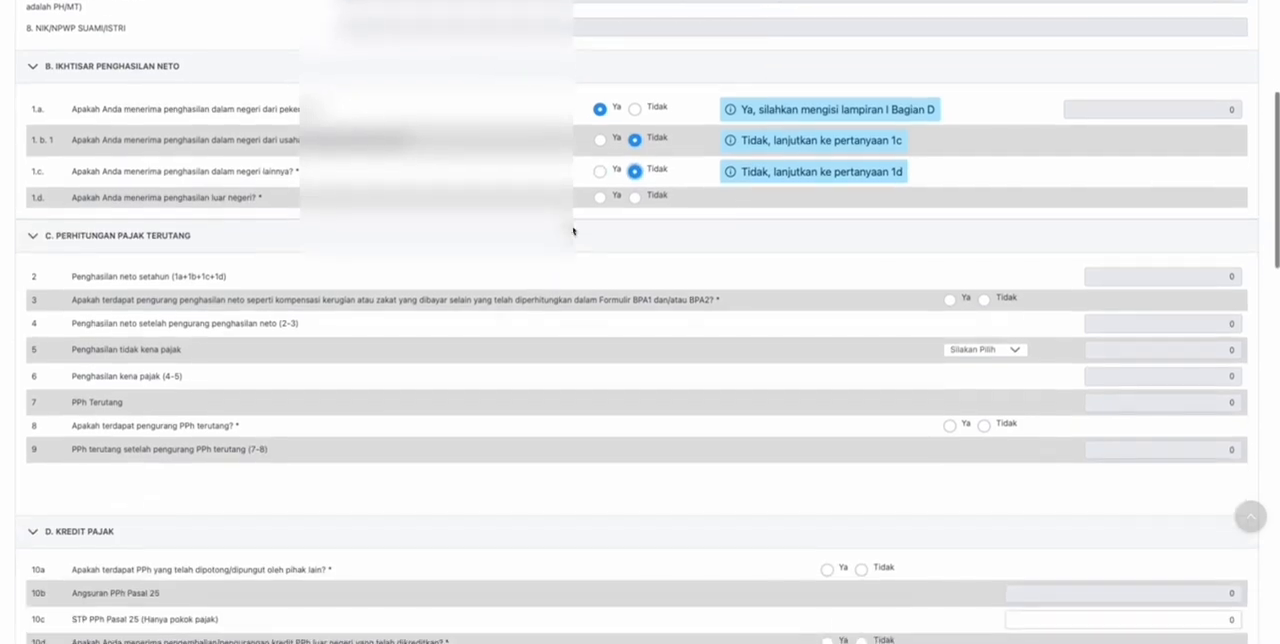
{"action": "scroll", "coordinate": [573, 231], "scroll_direction": "up", "scroll_amount": 1}
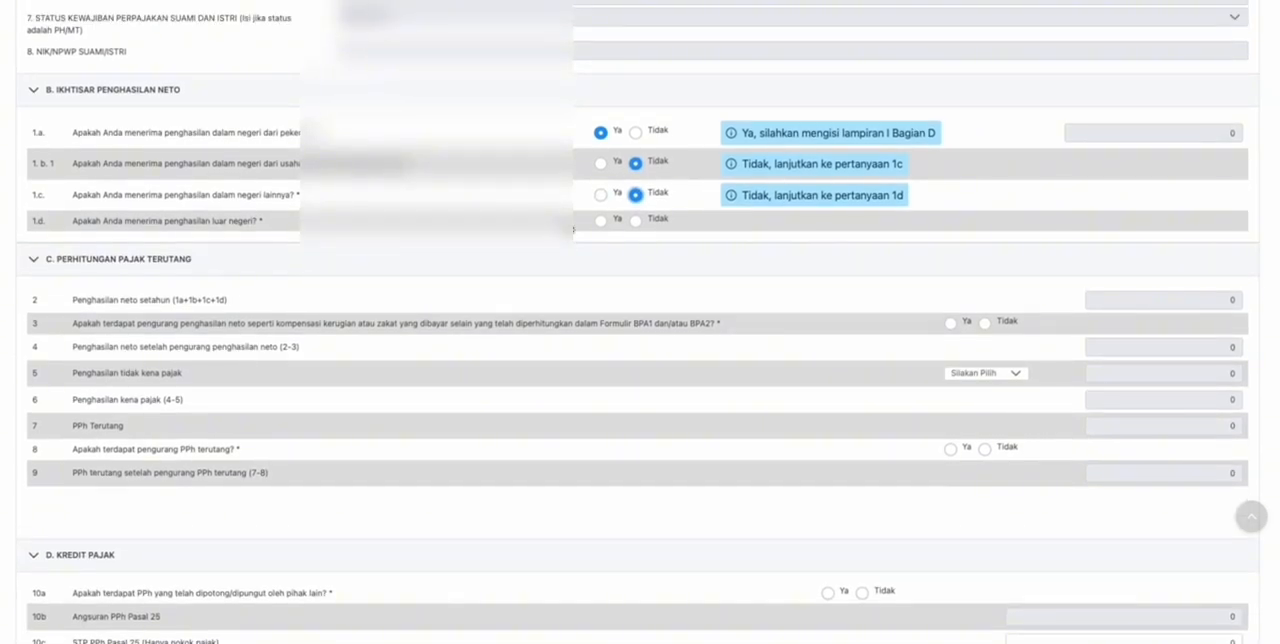
{"action": "scroll", "coordinate": [571, 223], "scroll_direction": "down", "scroll_amount": 1}
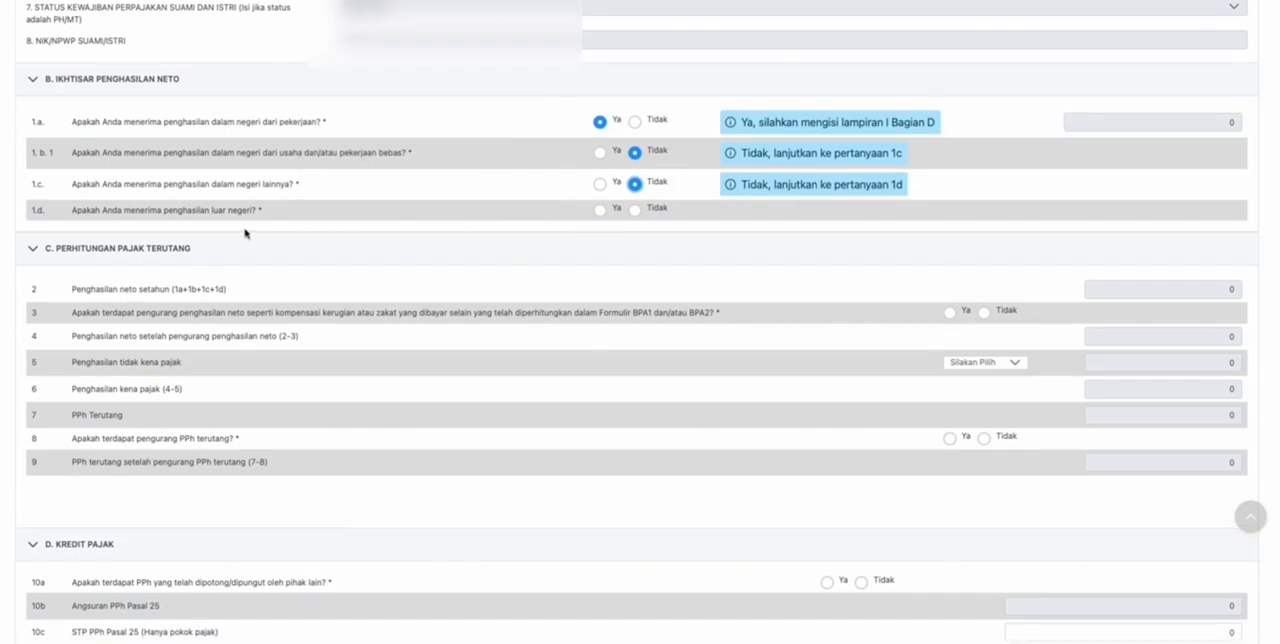
{"action": "left_click", "coordinate": [636, 211]}
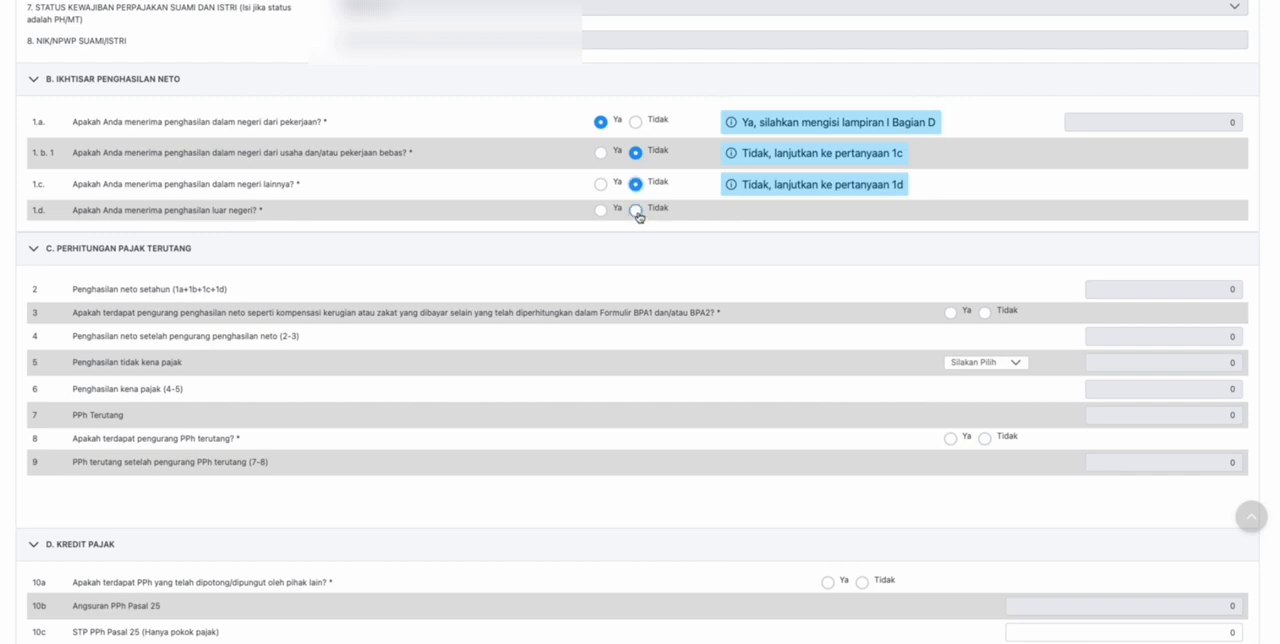
- Answer question 3 about net income reductions such as loss compensation or zakat with Tidak, after trying Ya
{"action": "scroll", "coordinate": [467, 229], "scroll_direction": "down", "scroll_amount": 1}
{"action": "scroll", "coordinate": [171, 195], "scroll_direction": "down", "scroll_amount": 1}
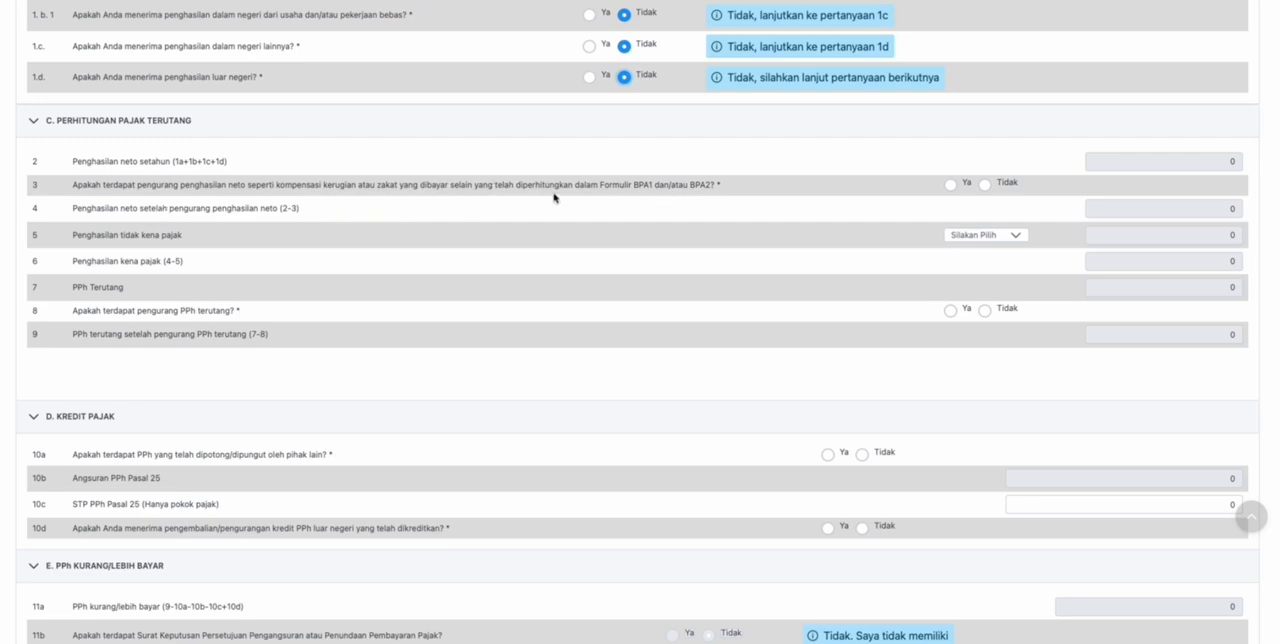
{"action": "left_click", "coordinate": [951, 185]}
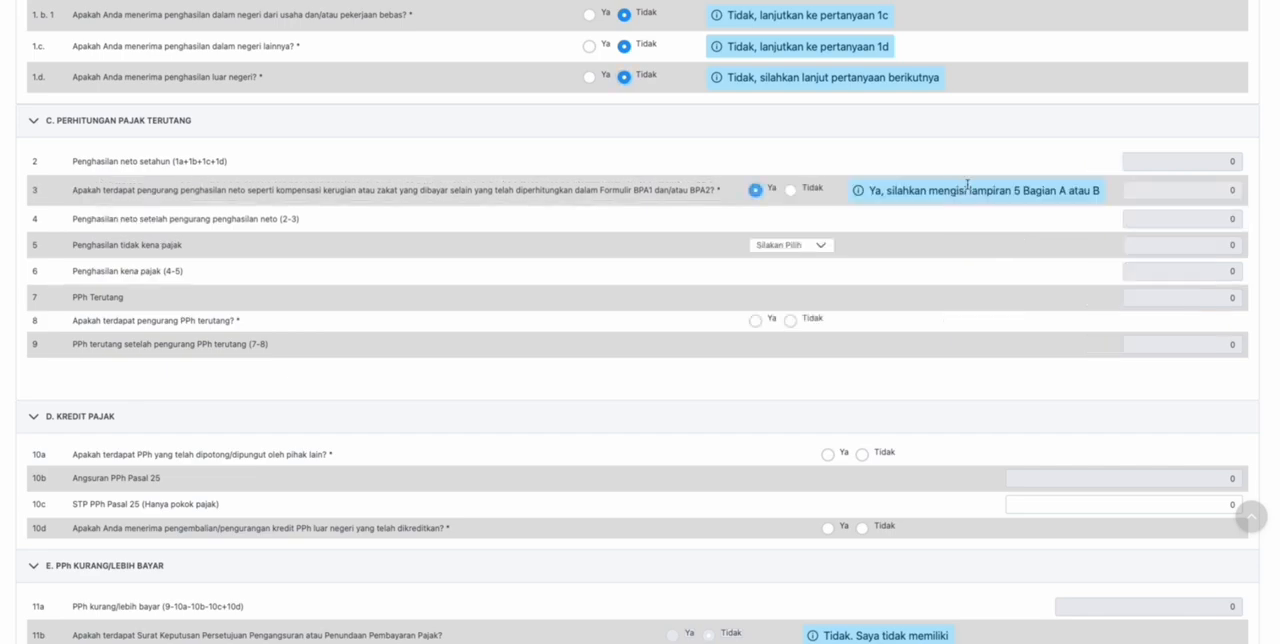
{"action": "left_click", "coordinate": [791, 192]}
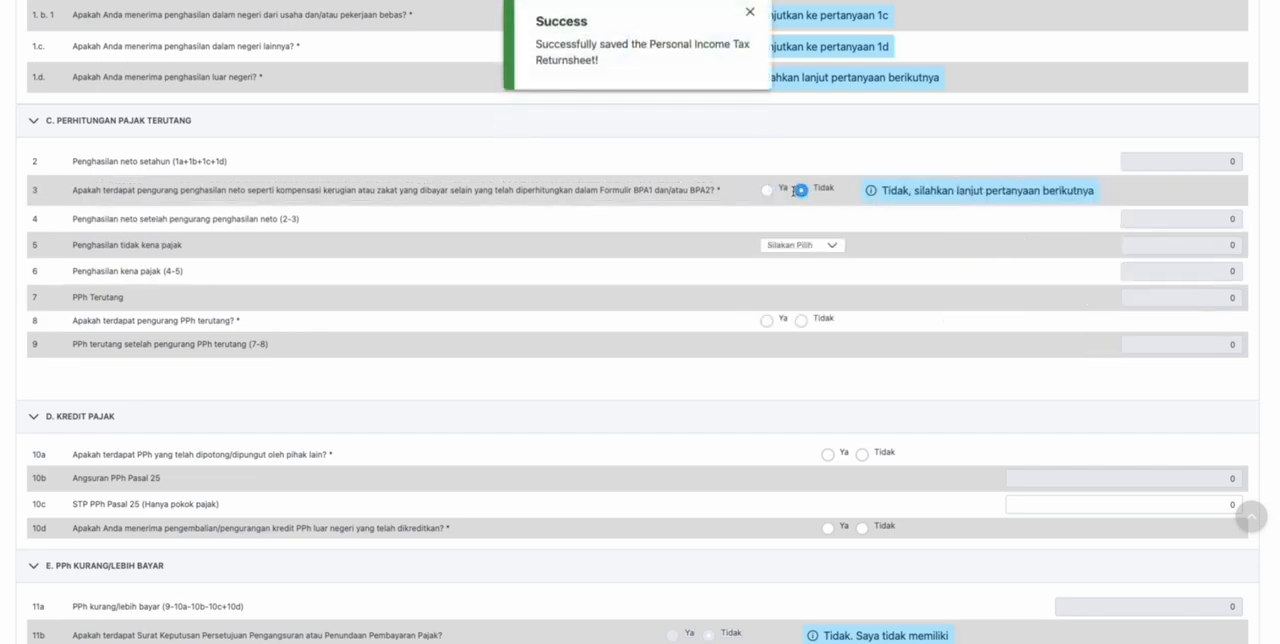
- Set Penghasilan tidak kena pajak to TK/0 after trying K/3, and answer Tidak to question 8 about reductions of PPh terutang
{"action": "scroll", "coordinate": [323, 220], "scroll_direction": "down", "scroll_amount": 1}
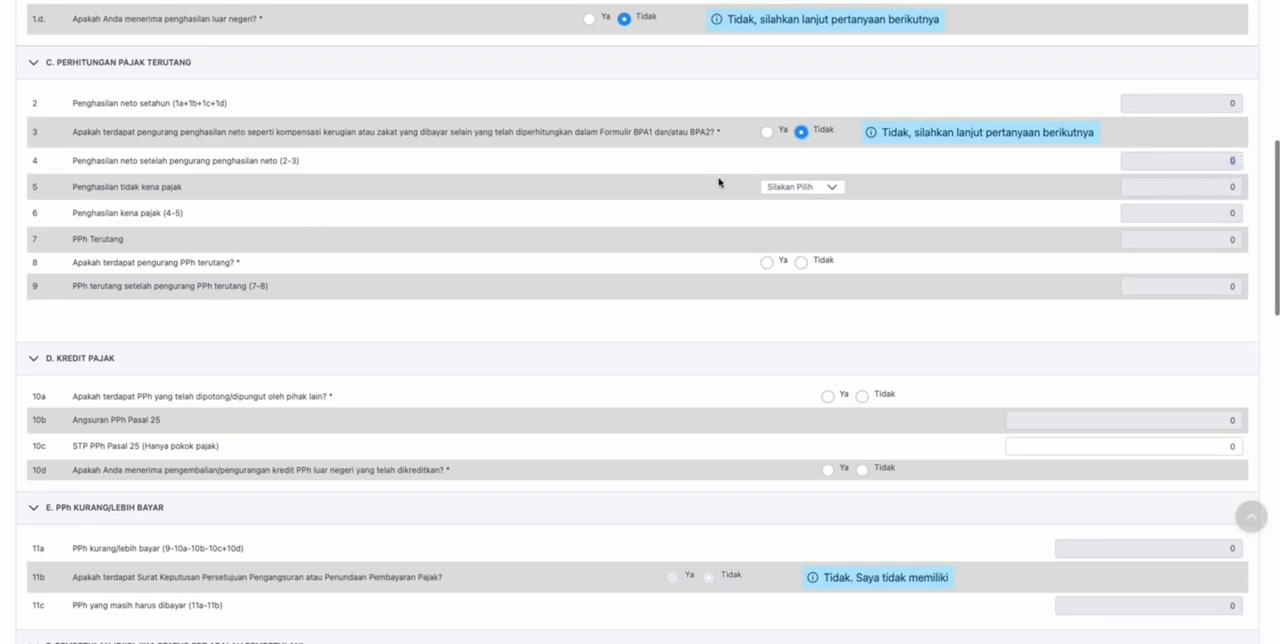
{"action": "left_click", "coordinate": [829, 188]}
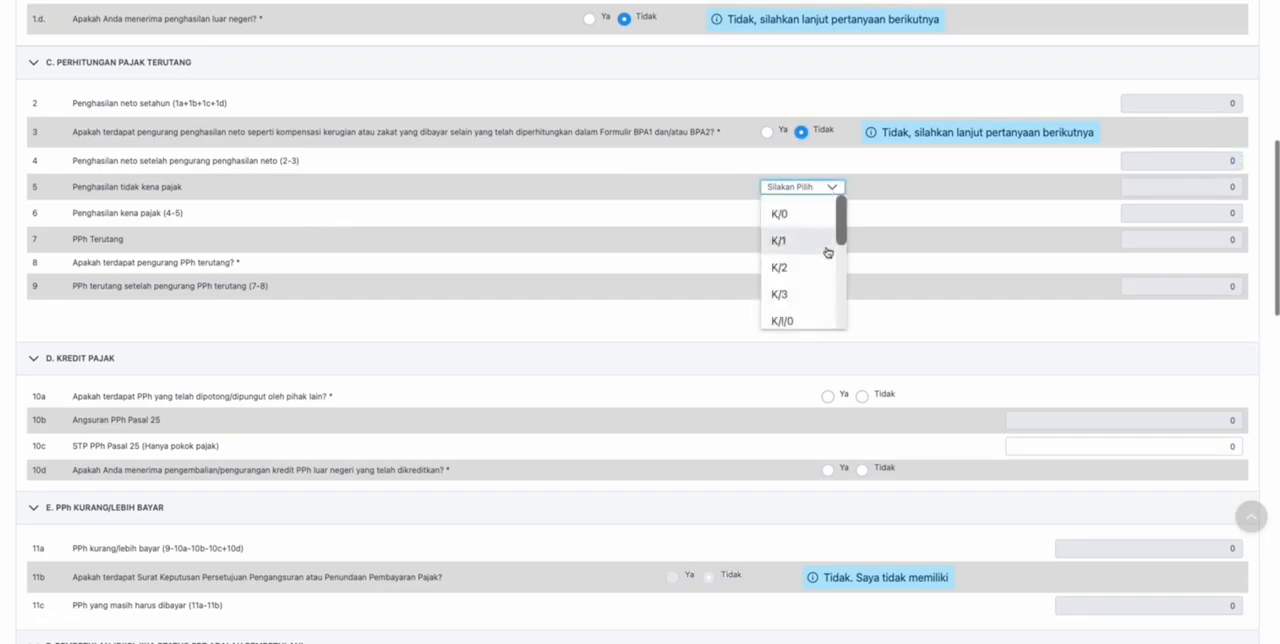
{"action": "left_click", "coordinate": [785, 294]}
{"action": "left_click", "coordinate": [791, 211]}
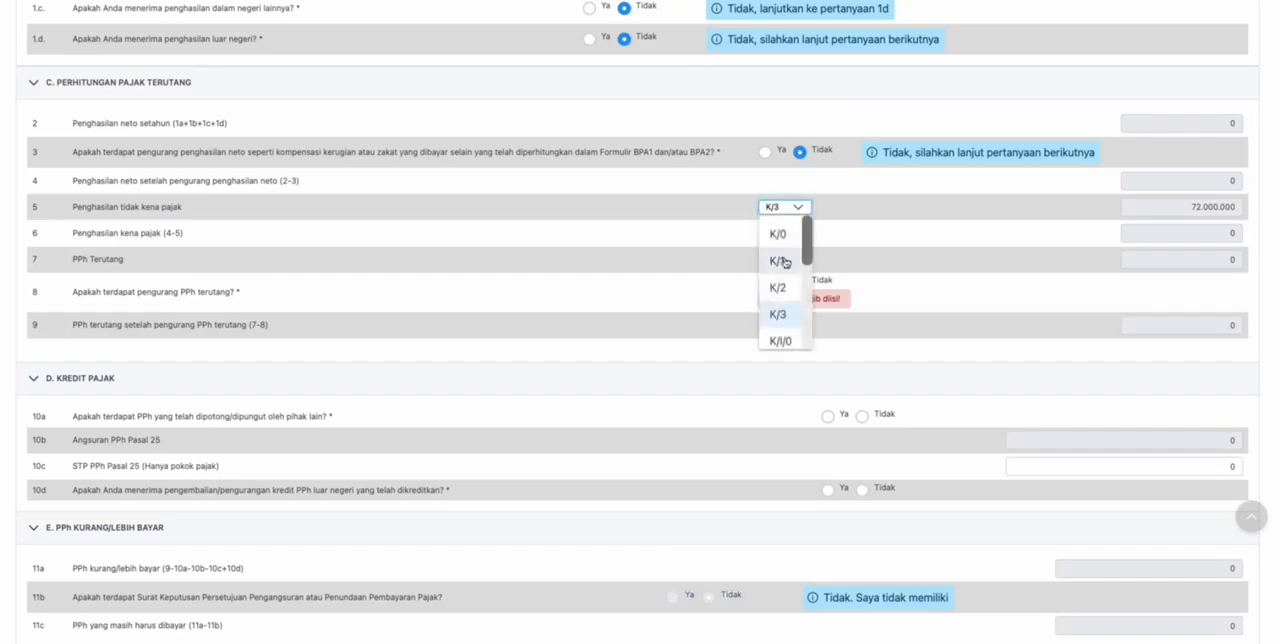
{"action": "scroll", "coordinate": [785, 270], "scroll_direction": "up", "scroll_amount": 2}
{"action": "scroll", "coordinate": [787, 281], "scroll_direction": "down", "scroll_amount": 2}
{"action": "scroll", "coordinate": [789, 272], "scroll_direction": "down", "scroll_amount": 3}
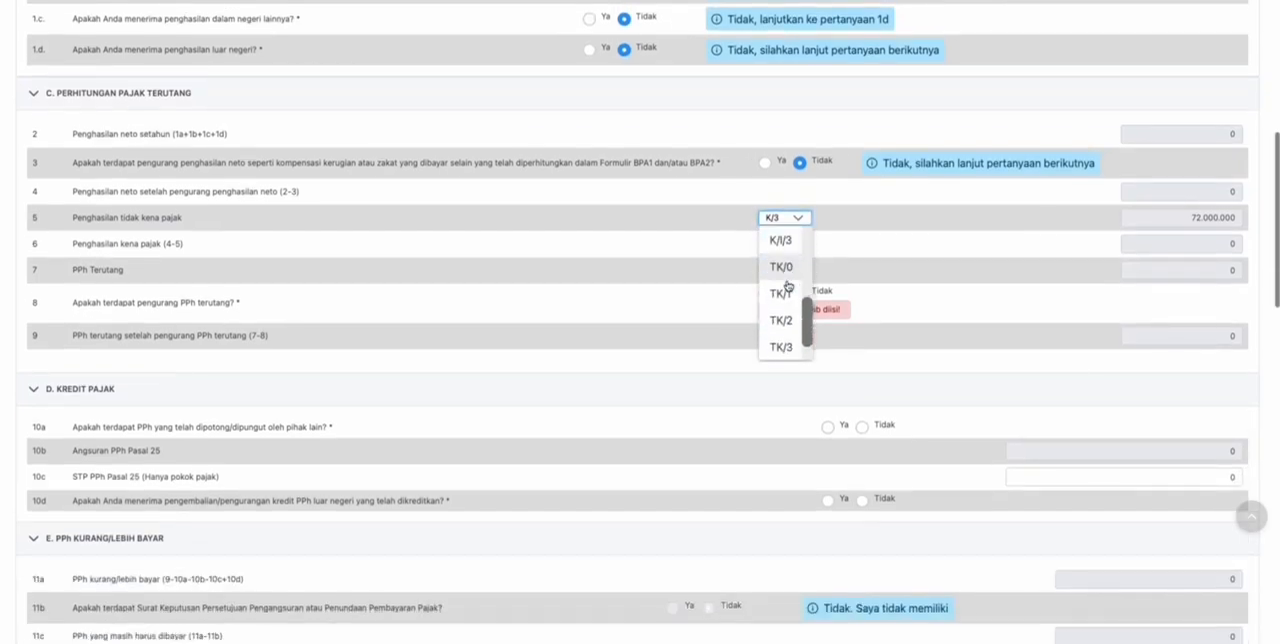
{"action": "left_click", "coordinate": [781, 267]}
{"action": "scroll", "coordinate": [697, 257], "scroll_direction": "down", "scroll_amount": 1}
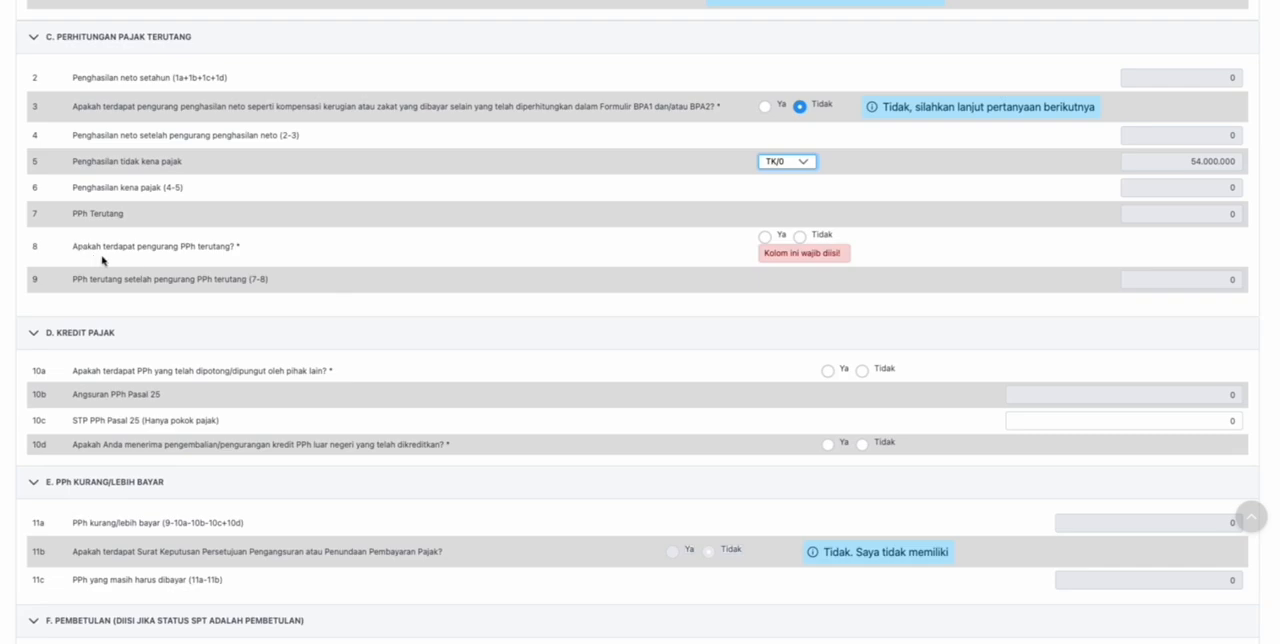
{"action": "left_click", "coordinate": [799, 239]}
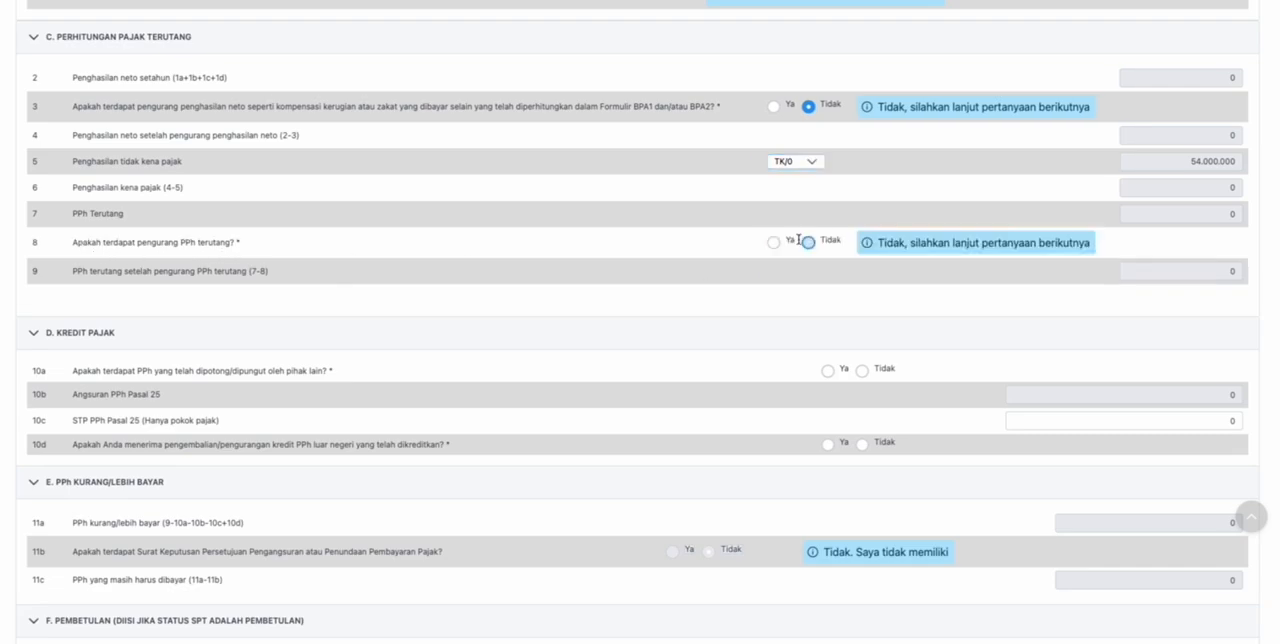
- Answer Tidak to questions 10a and 10d in the Kredit Pajak section, trying Ya for 10a first
{"action": "scroll", "coordinate": [551, 257], "scroll_direction": "down", "scroll_amount": 1}
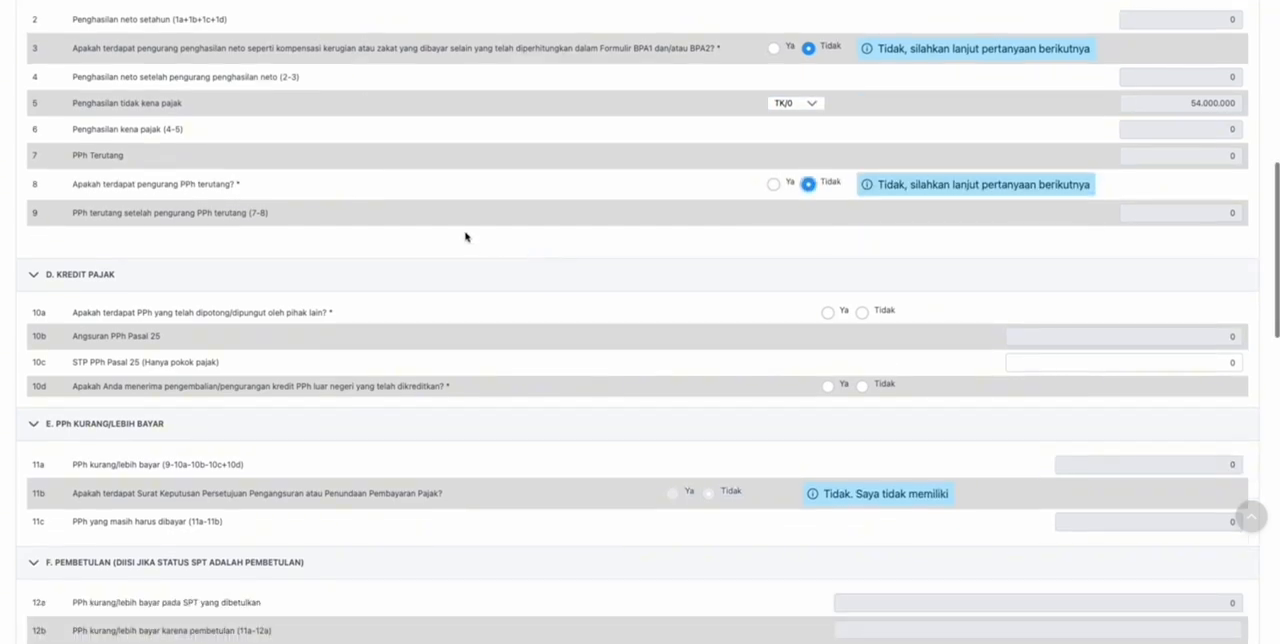
{"action": "scroll", "coordinate": [465, 237], "scroll_direction": "down", "scroll_amount": 2}
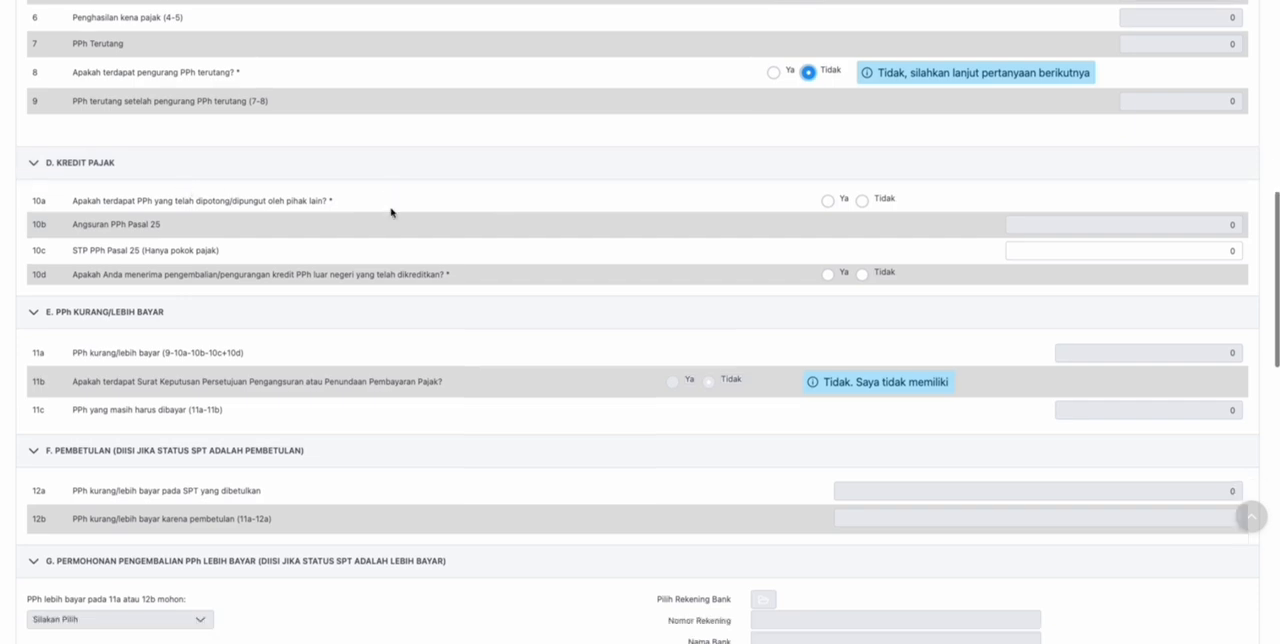
{"action": "scroll", "coordinate": [391, 212], "scroll_direction": "down", "scroll_amount": 1}
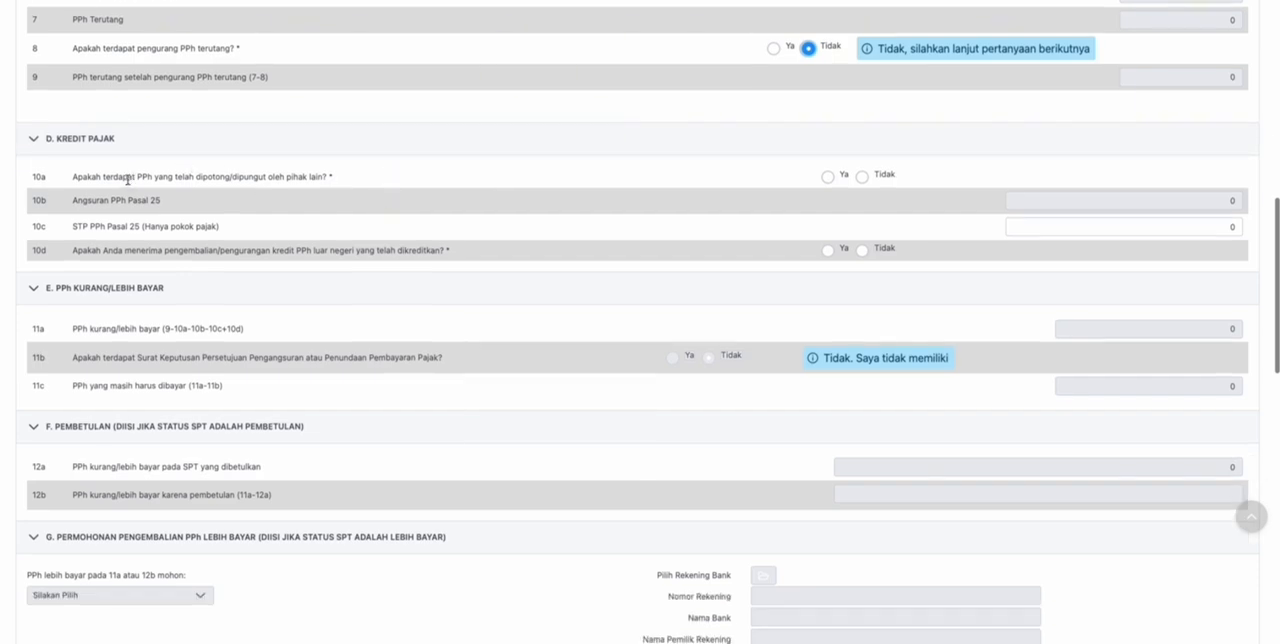
{"action": "left_click", "coordinate": [828, 177]}
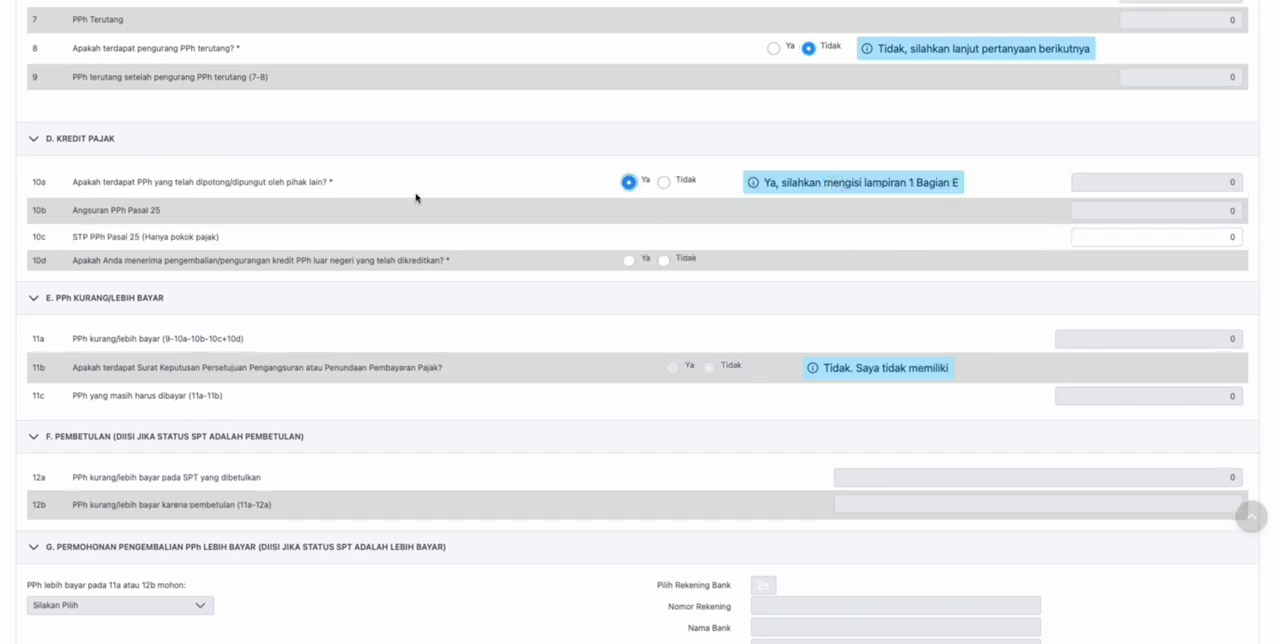
{"action": "left_click", "coordinate": [661, 185]}
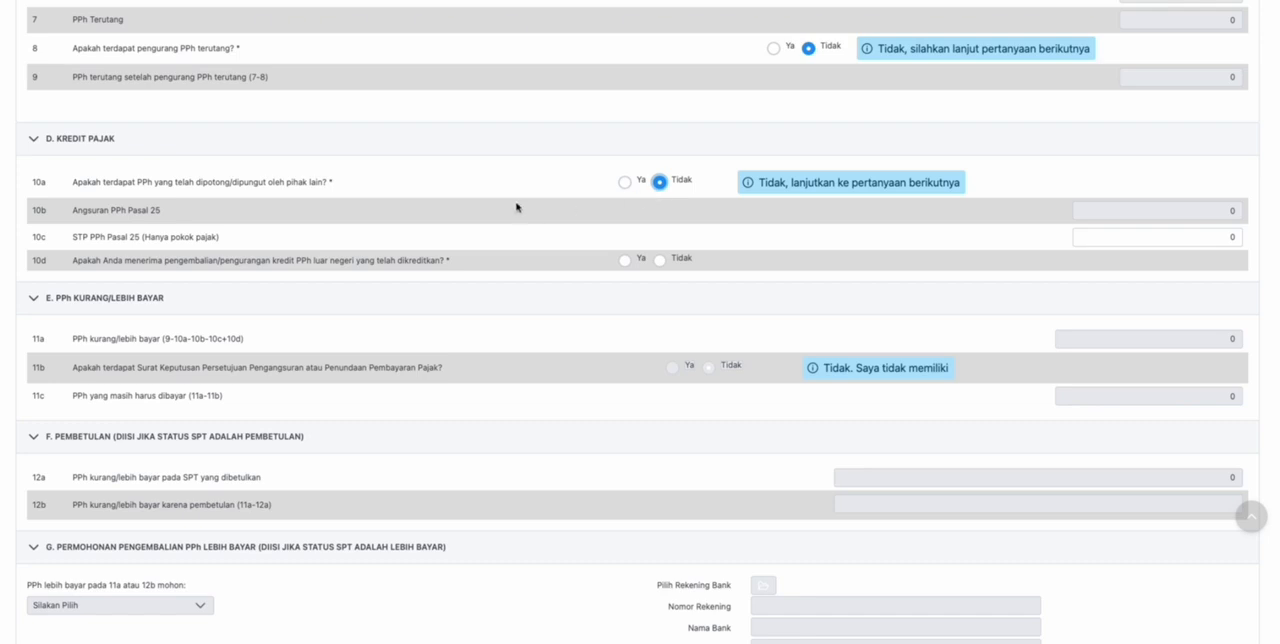
{"action": "scroll", "coordinate": [517, 206], "scroll_direction": "down", "scroll_amount": 1}
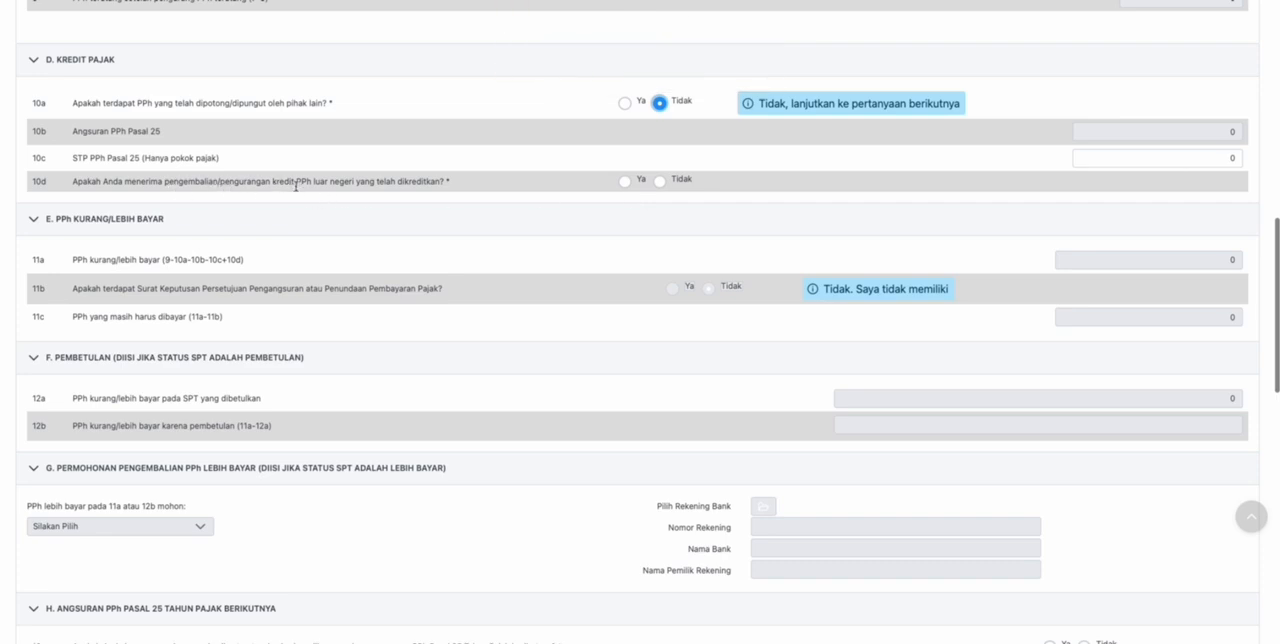
{"action": "left_click", "coordinate": [660, 182]}
- Review sections E to G on under- or overpaid tax, Pembetulan and the refund request, down to the Angsuran PPh Pasal 25 questions
{"action": "scroll", "coordinate": [366, 234], "scroll_direction": "down", "scroll_amount": 2}
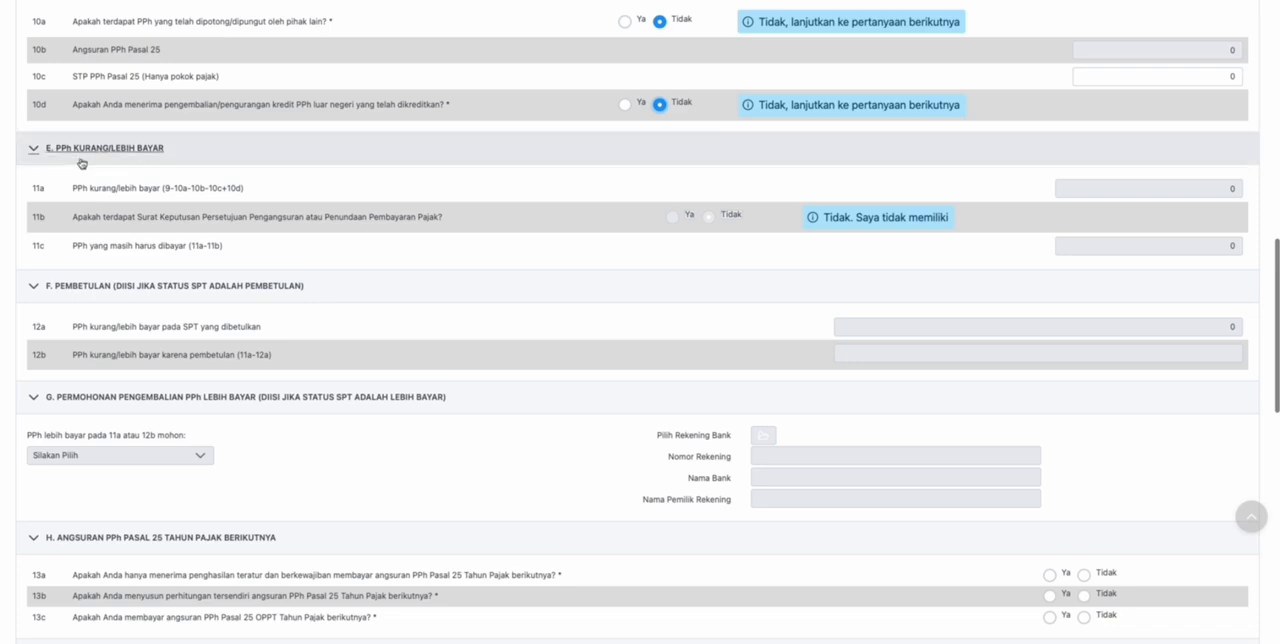
{"action": "scroll", "coordinate": [928, 168], "scroll_direction": "down", "scroll_amount": 1}
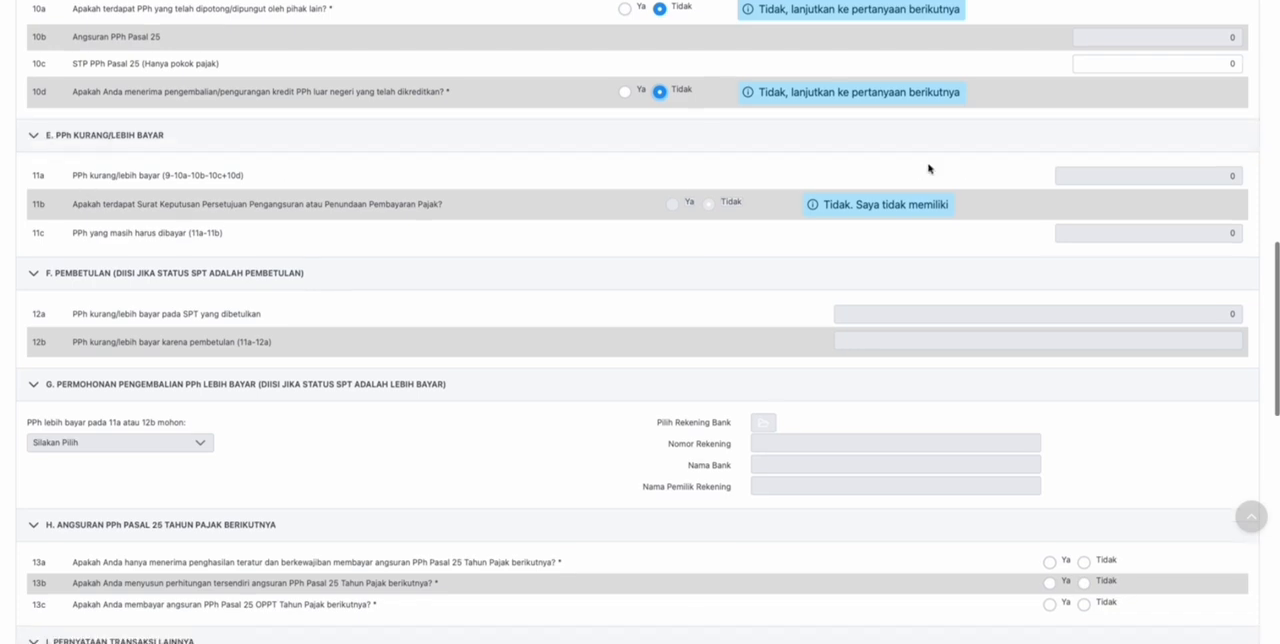
{"action": "scroll", "coordinate": [452, 250], "scroll_direction": "down", "scroll_amount": 3}
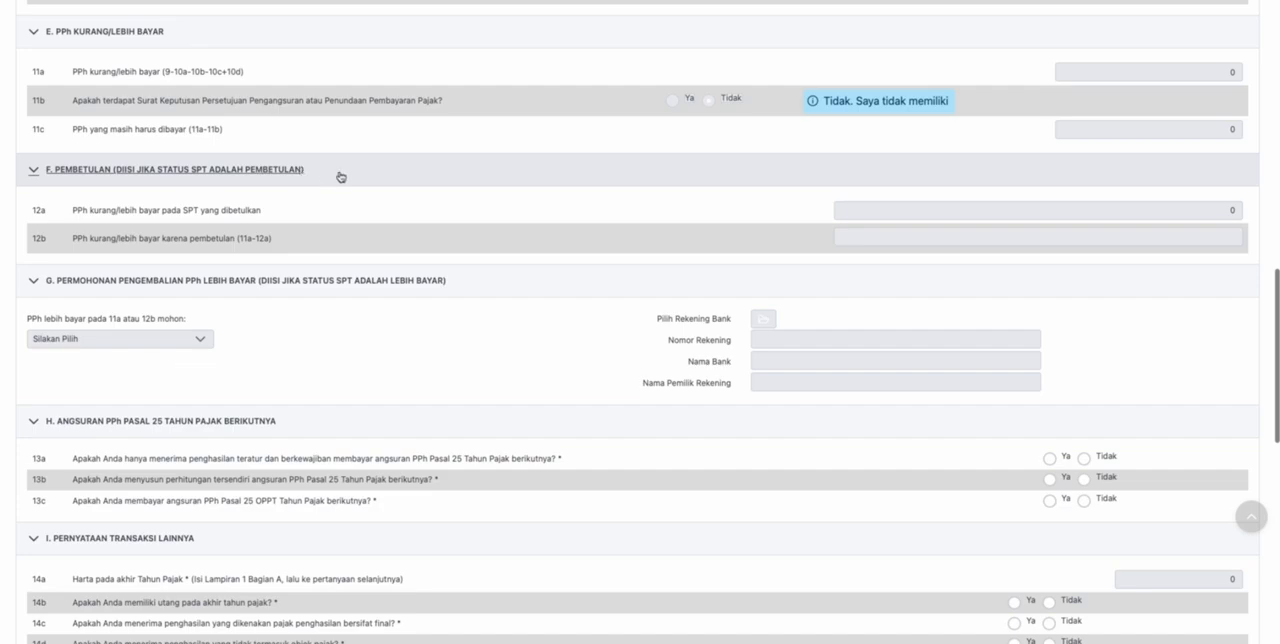
{"action": "scroll", "coordinate": [343, 176], "scroll_direction": "down", "scroll_amount": 2}
{"action": "scroll", "coordinate": [381, 163], "scroll_direction": "down", "scroll_amount": 2}
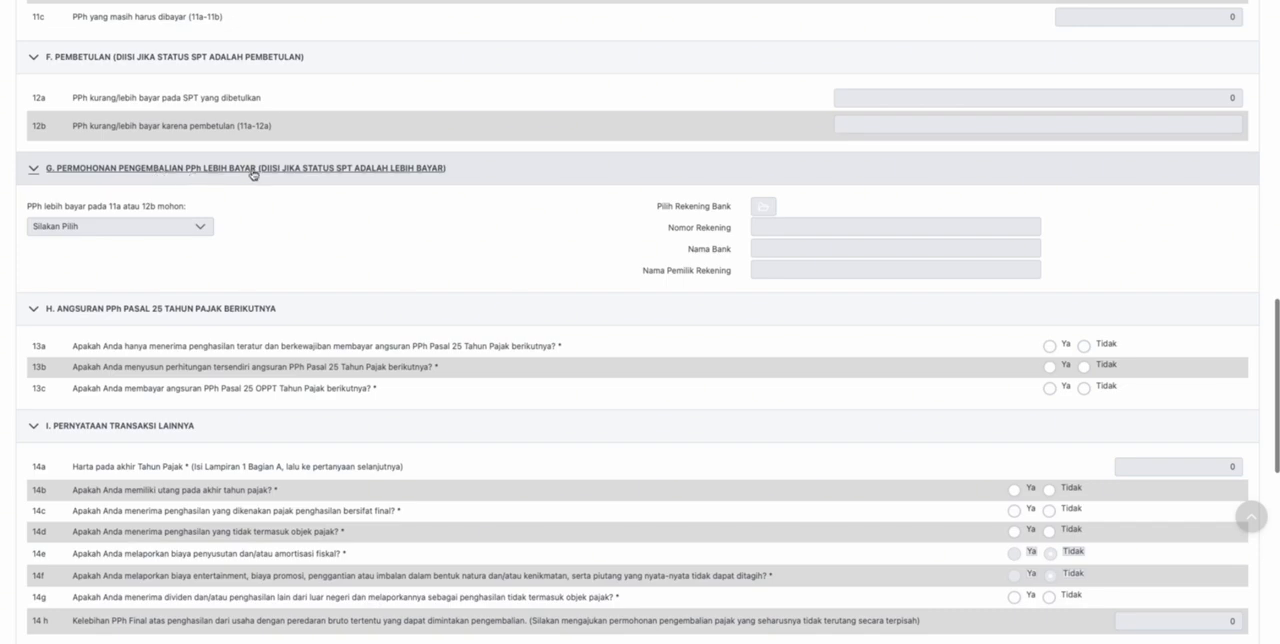
{"action": "scroll", "coordinate": [765, 213], "scroll_direction": "down", "scroll_amount": 1}
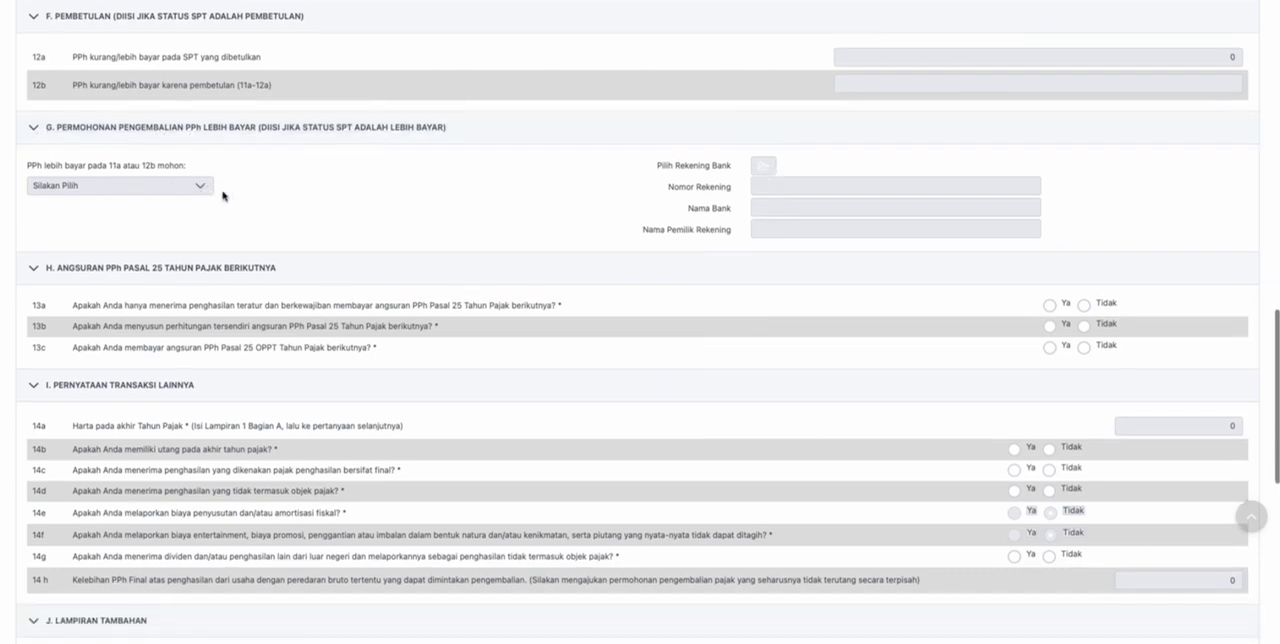
- Answer Tidak to questions 13a, 13b and 13c on the PPh Pasal 25 instalments for the next tax year
{"action": "scroll", "coordinate": [284, 202], "scroll_direction": "down", "scroll_amount": 2}
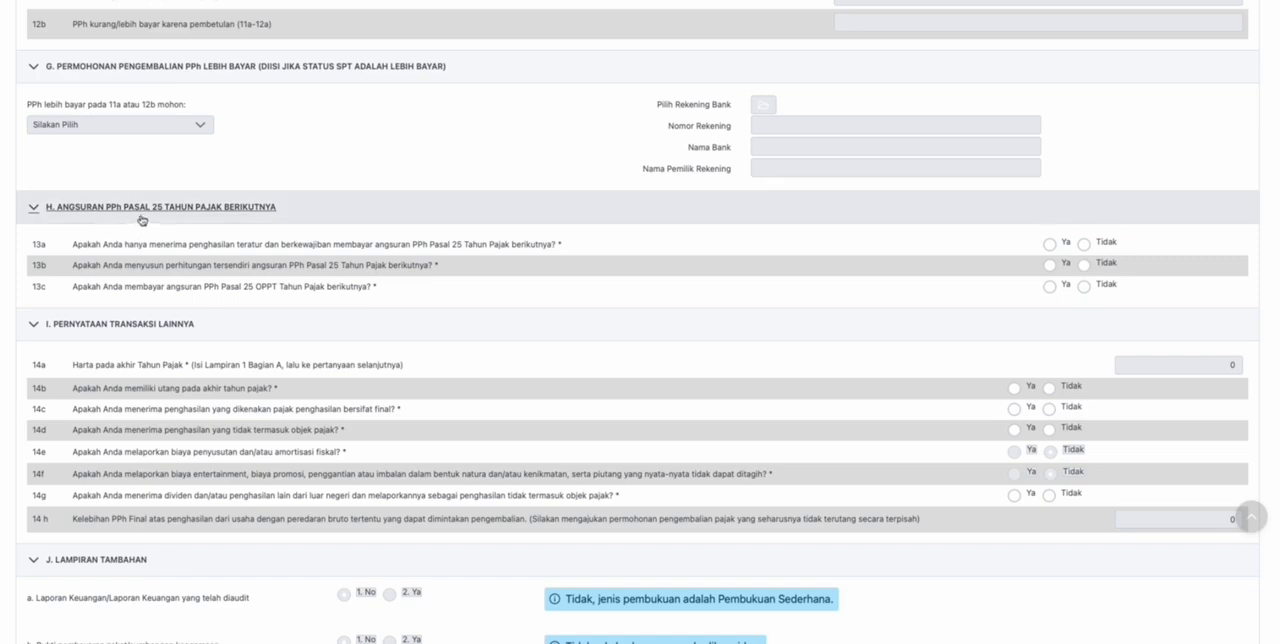
{"action": "scroll", "coordinate": [480, 252], "scroll_direction": "down", "scroll_amount": 1}
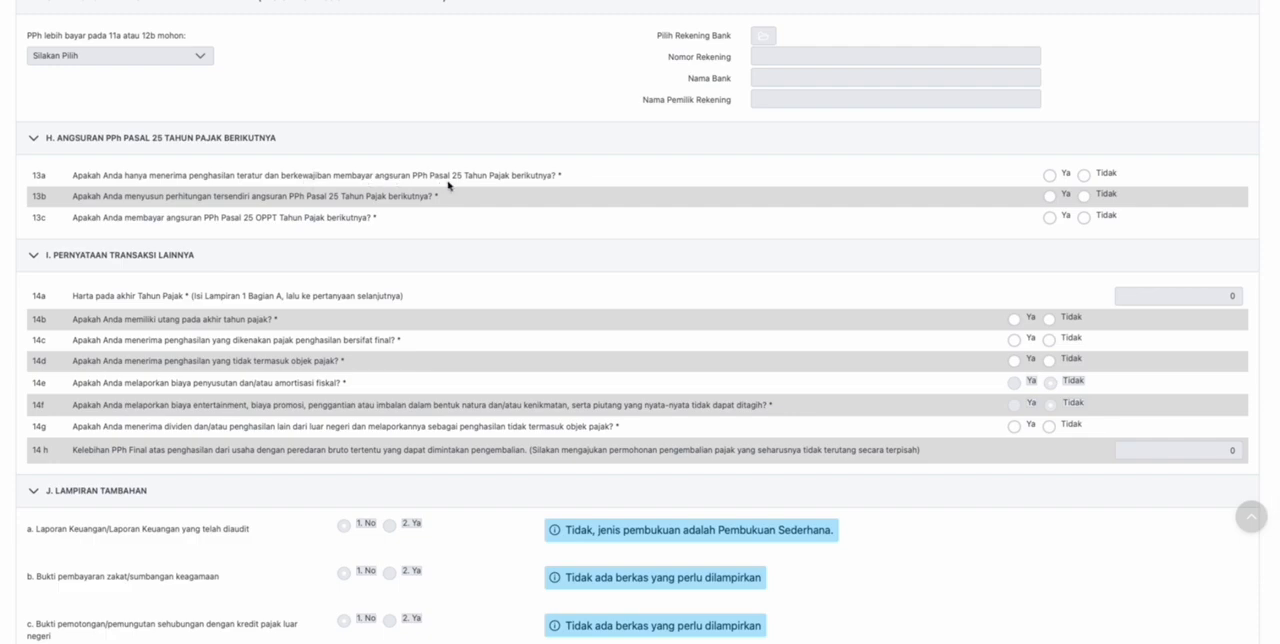
{"action": "left_click", "coordinate": [1083, 175]}
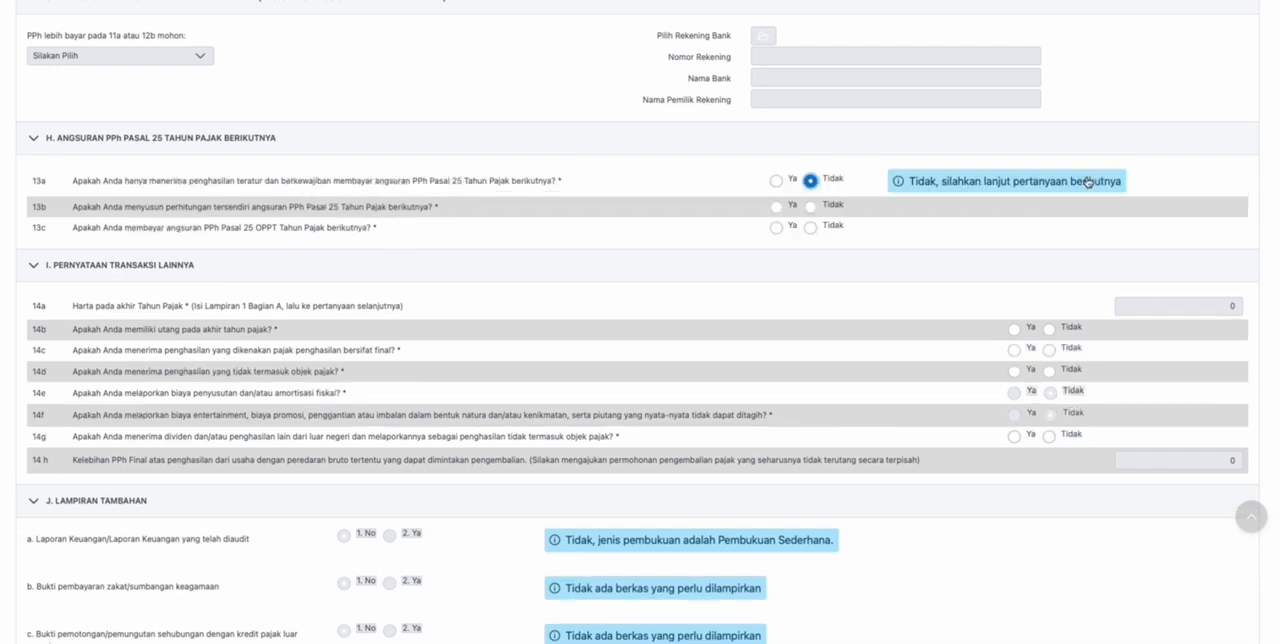
{"action": "scroll", "coordinate": [725, 178], "scroll_direction": "up", "scroll_amount": 1}
{"action": "left_click", "coordinate": [810, 228]}
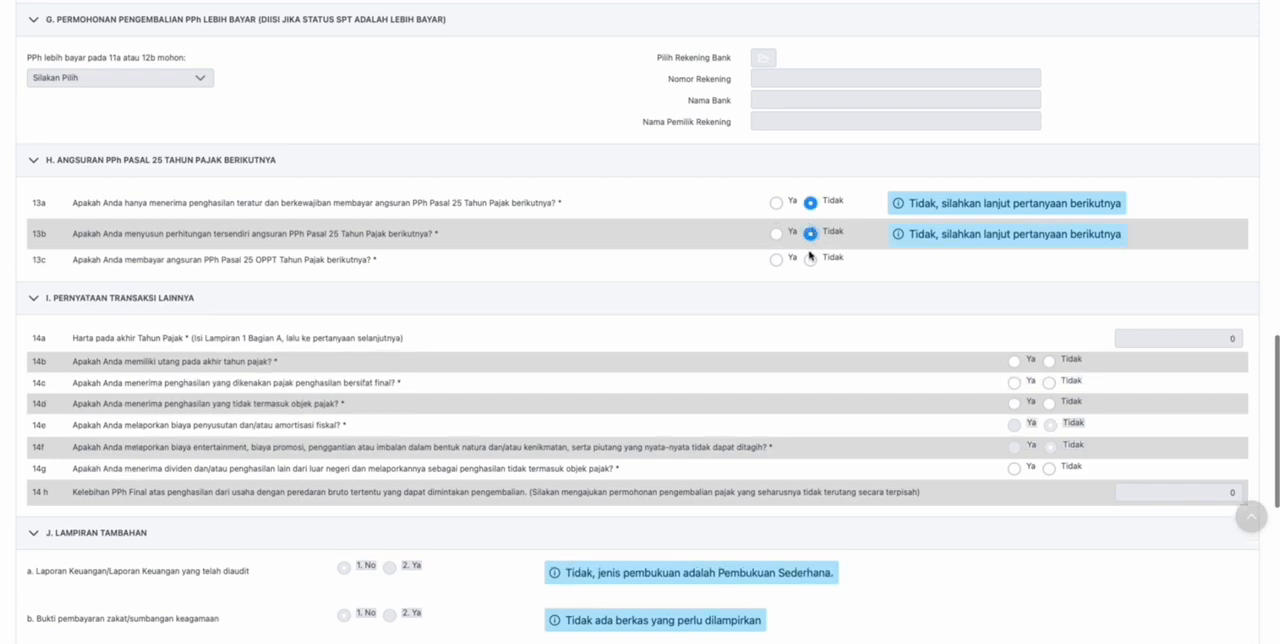
{"action": "left_click", "coordinate": [810, 250]}
- Answer Tidak to question 14b about debts at the end of the tax year, after trying Ya
{"action": "scroll", "coordinate": [569, 224], "scroll_direction": "down", "scroll_amount": 1}
{"action": "scroll", "coordinate": [566, 220], "scroll_direction": "down", "scroll_amount": 1}
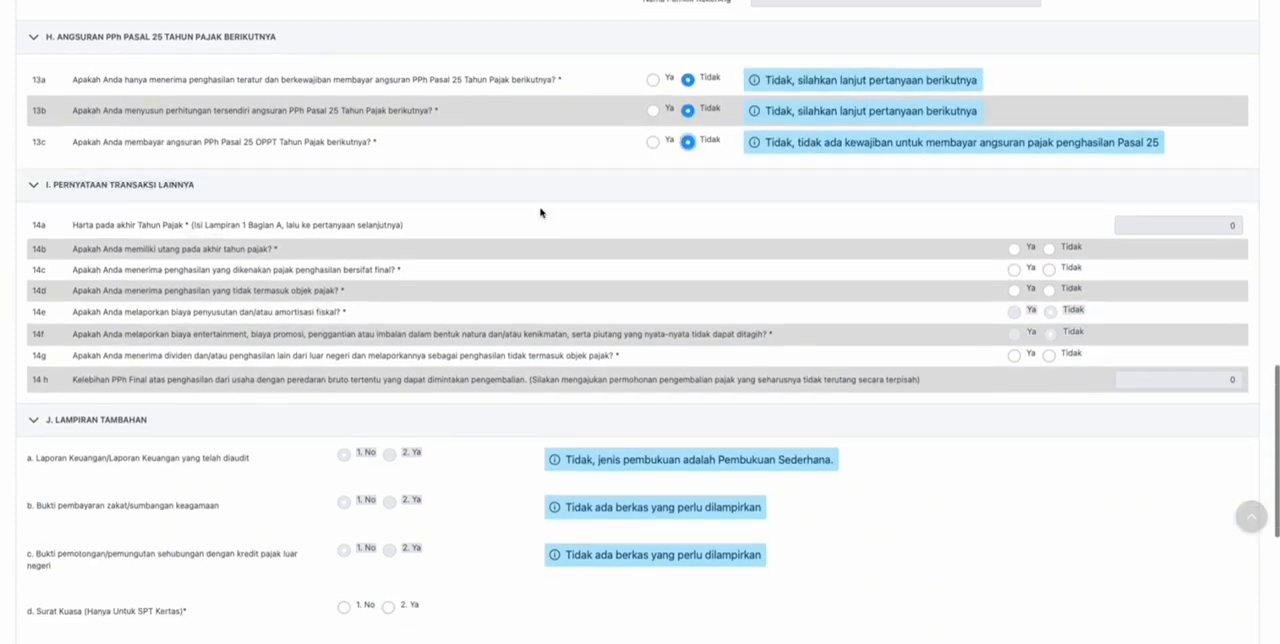
{"action": "scroll", "coordinate": [530, 193], "scroll_direction": "down", "scroll_amount": 1}
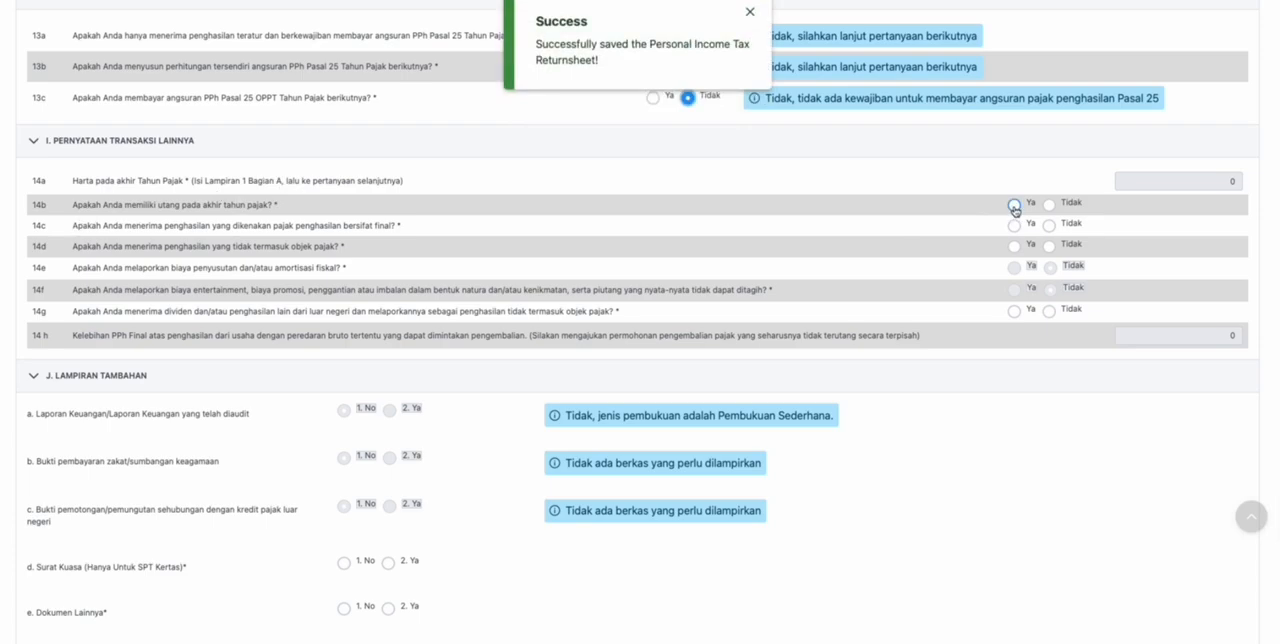
{"action": "left_click", "coordinate": [1015, 207]}
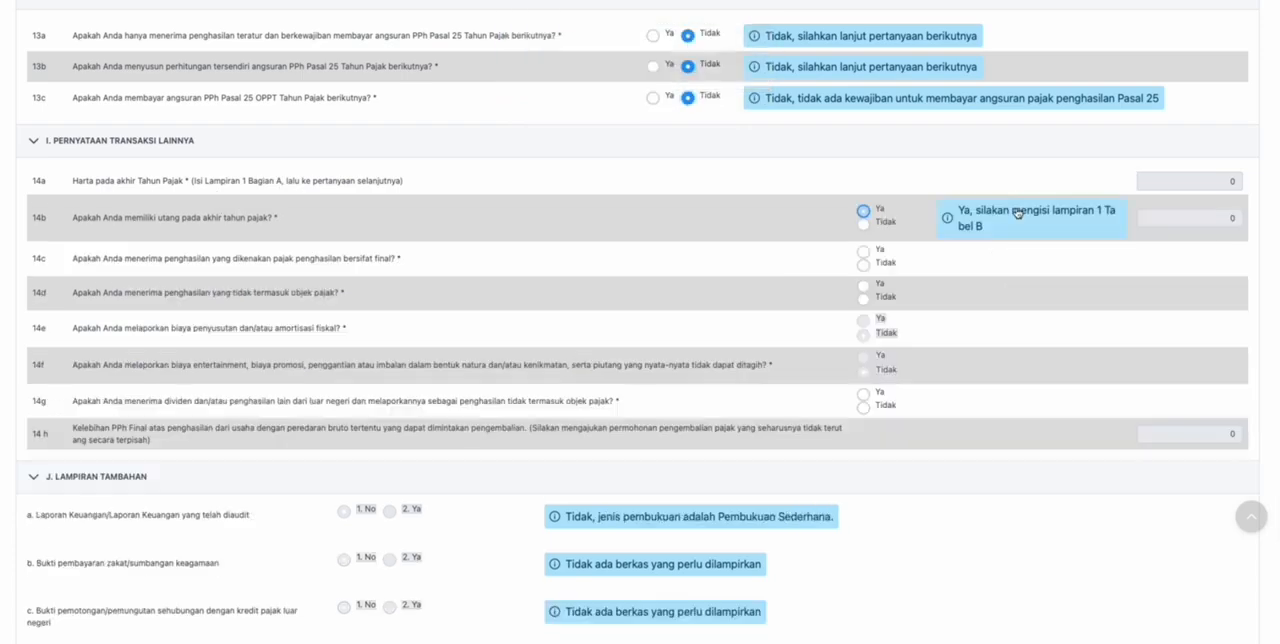
{"action": "left_click", "coordinate": [866, 225]}
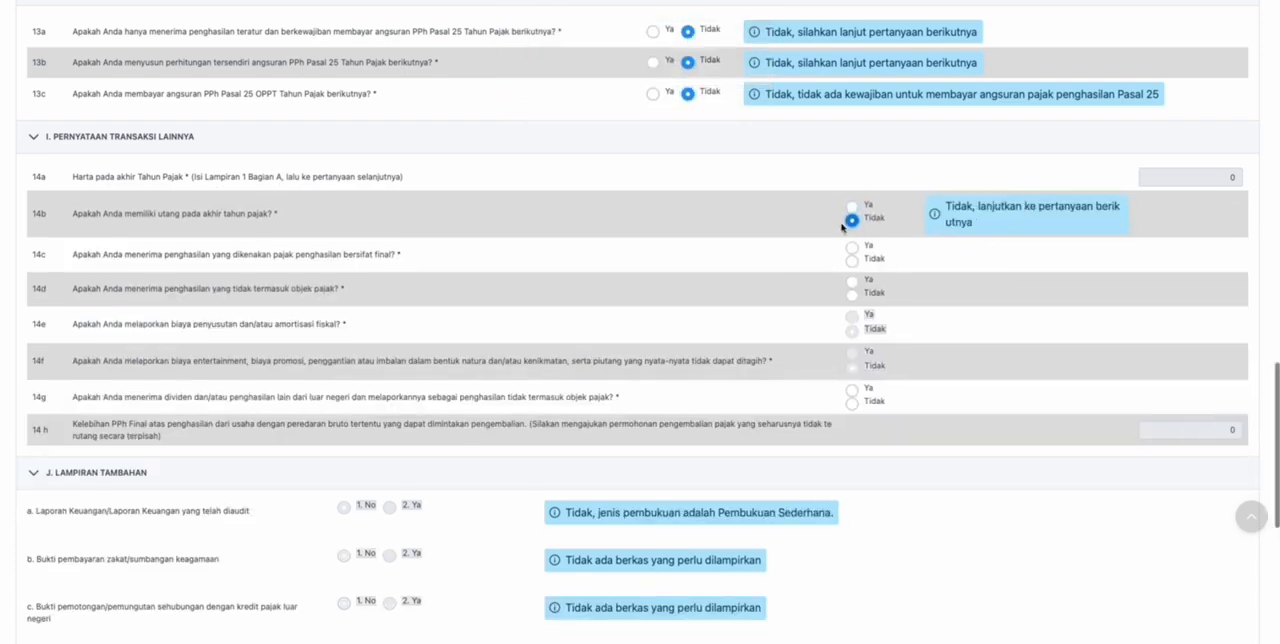
{"action": "scroll", "coordinate": [851, 230], "scroll_direction": "down", "scroll_amount": 1}
{"action": "scroll", "coordinate": [803, 177], "scroll_direction": "down", "scroll_amount": 1}
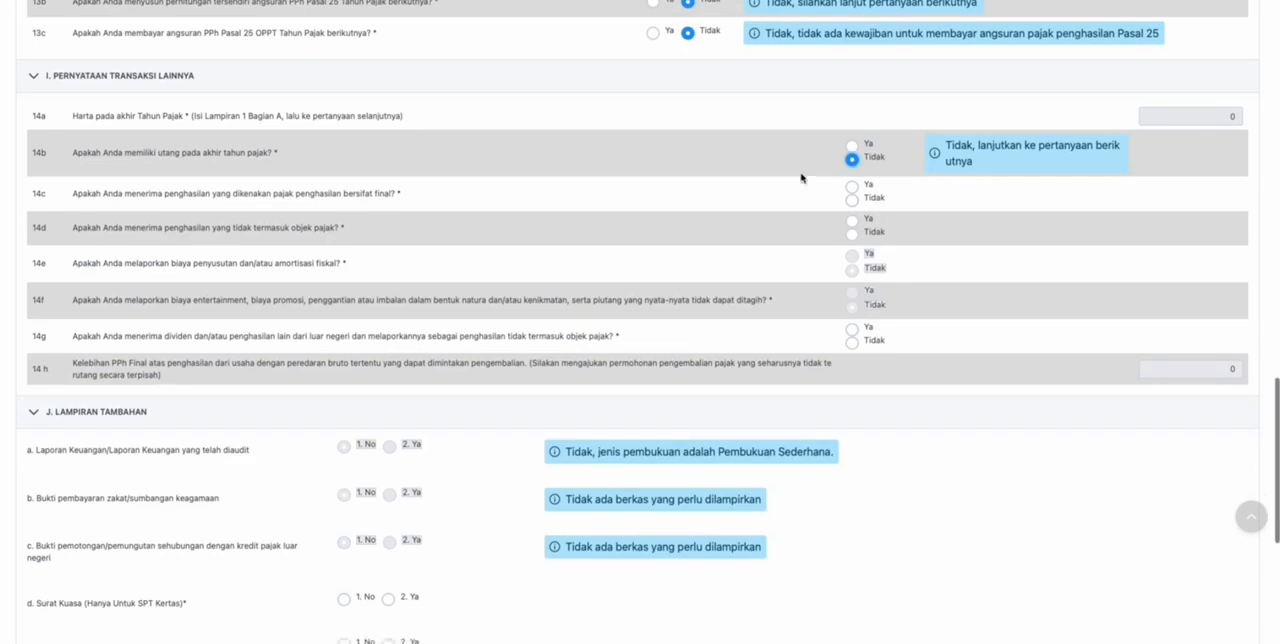
{"action": "left_click", "coordinate": [853, 122]}
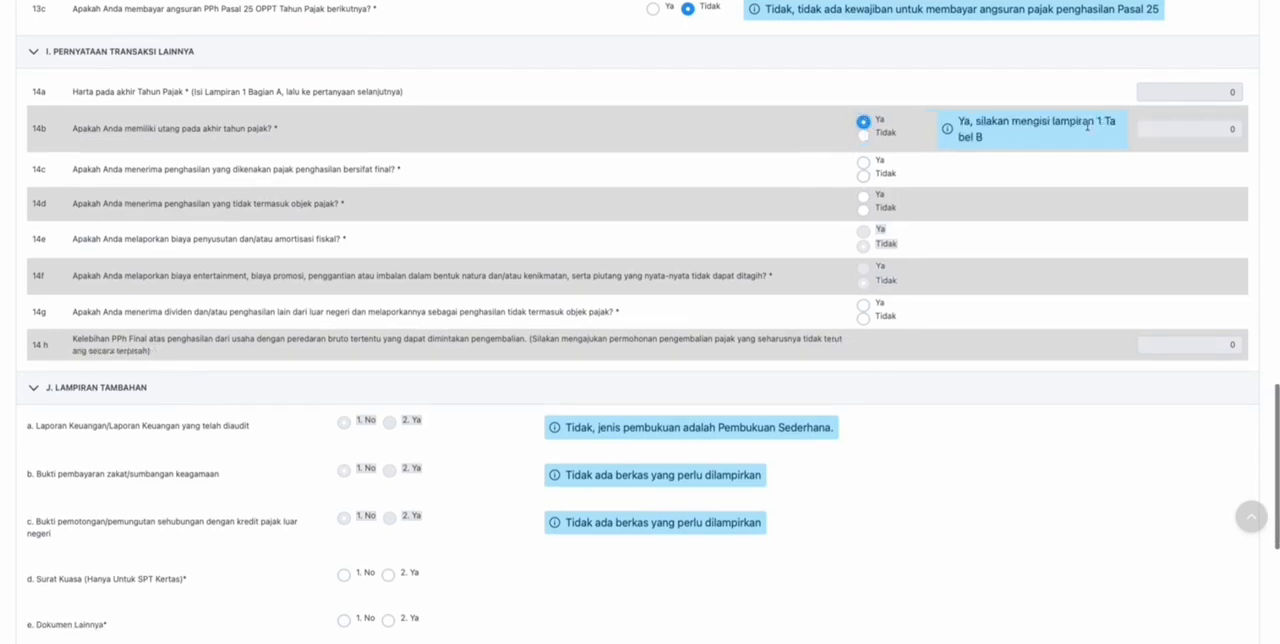
{"action": "left_click", "coordinate": [863, 134]}
- Answer Tidak to questions 14c on final-taxed income and 14d on non-taxable income, trying Ya for each first
{"action": "scroll", "coordinate": [843, 178], "scroll_direction": "down", "scroll_amount": 1}
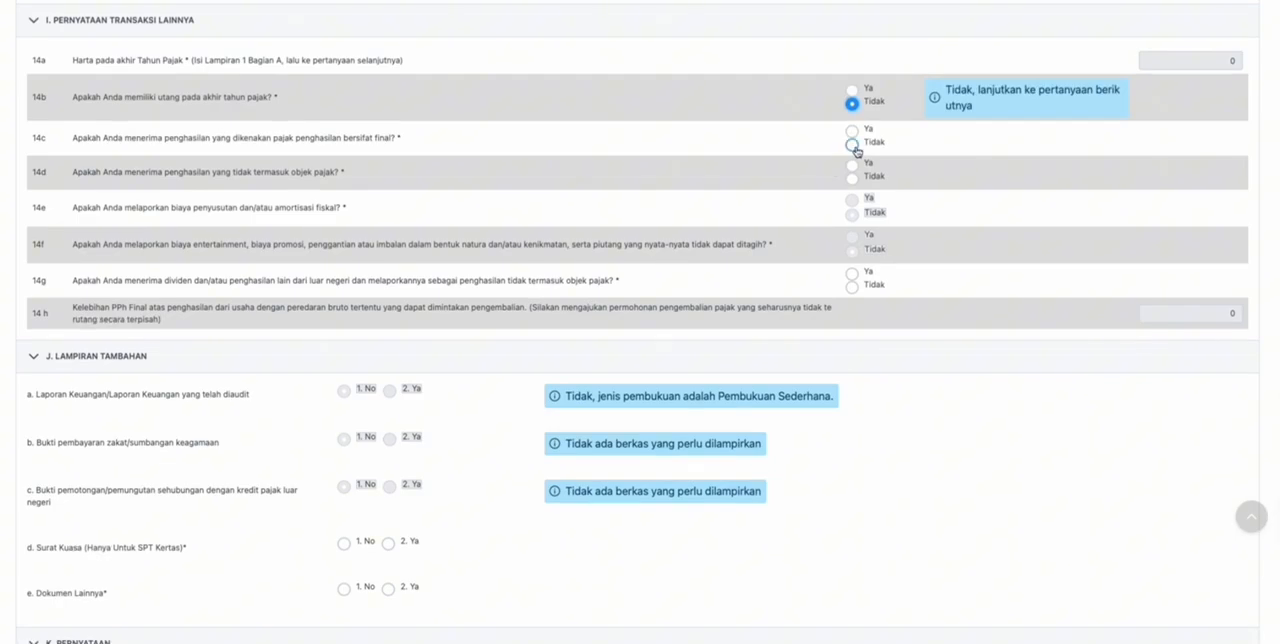
{"action": "left_click", "coordinate": [851, 131]}
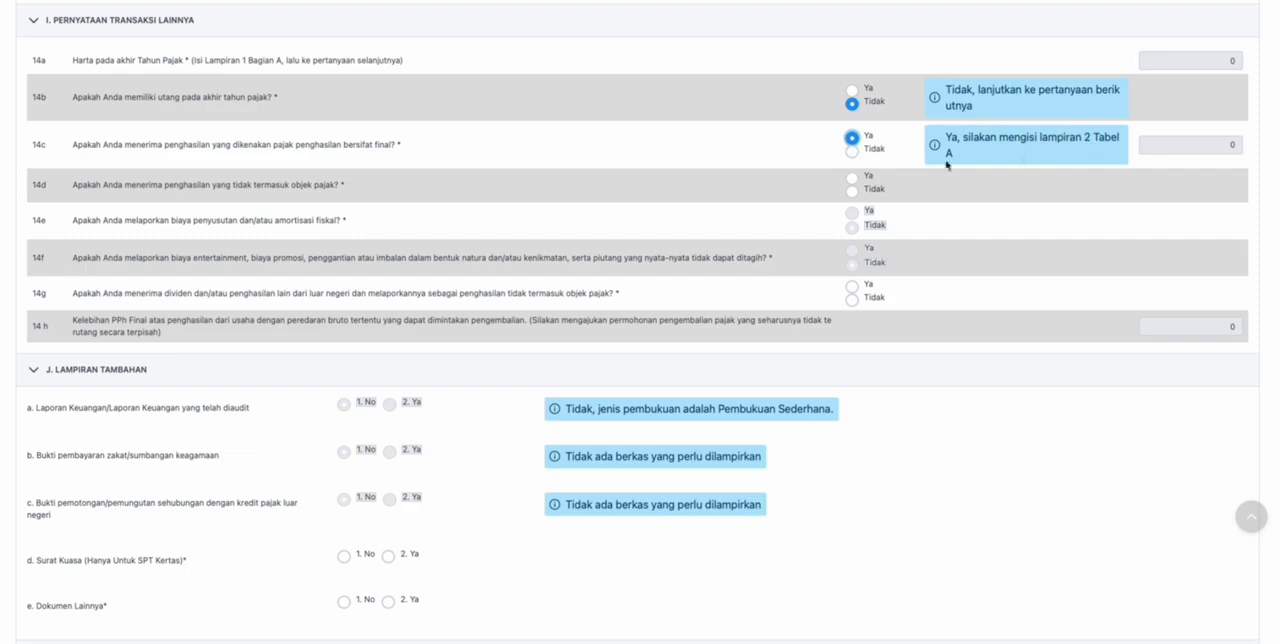
{"action": "left_click", "coordinate": [853, 152]}
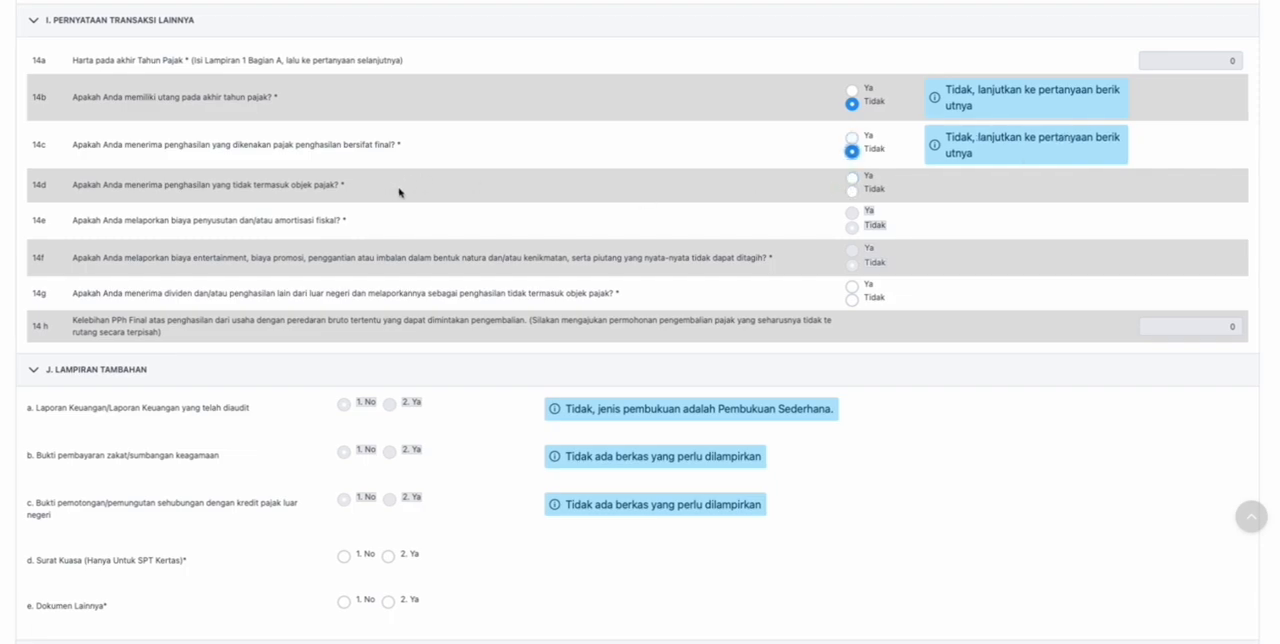
{"action": "left_click", "coordinate": [852, 178]}
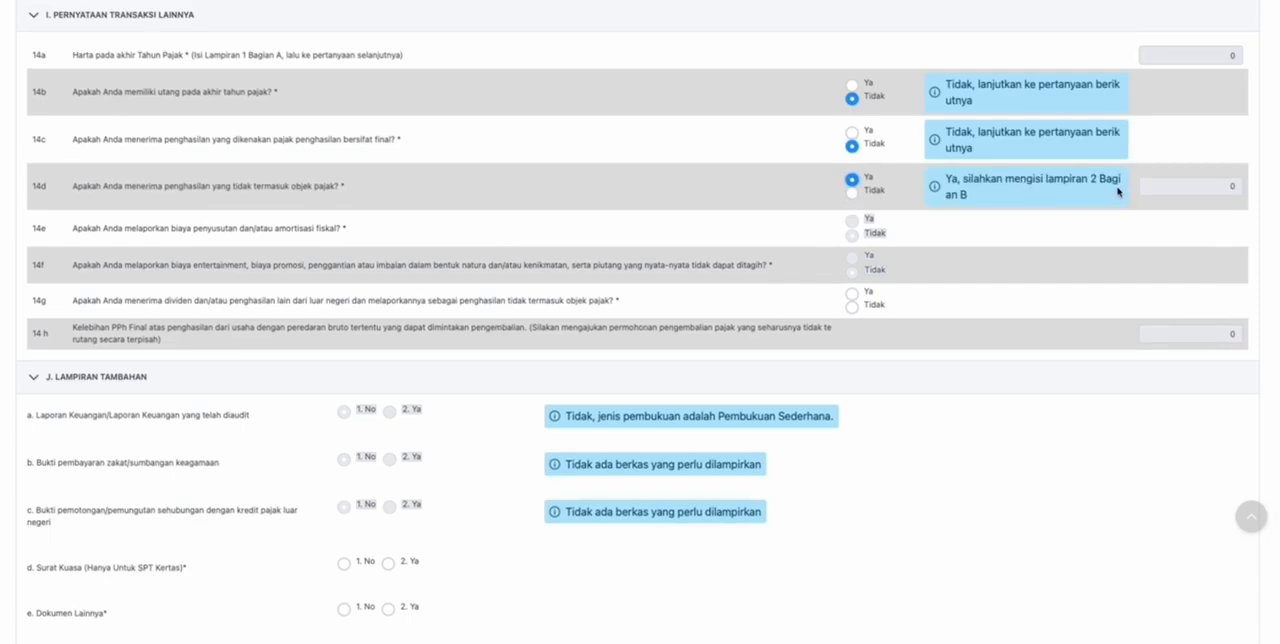
{"action": "left_click", "coordinate": [853, 194]}
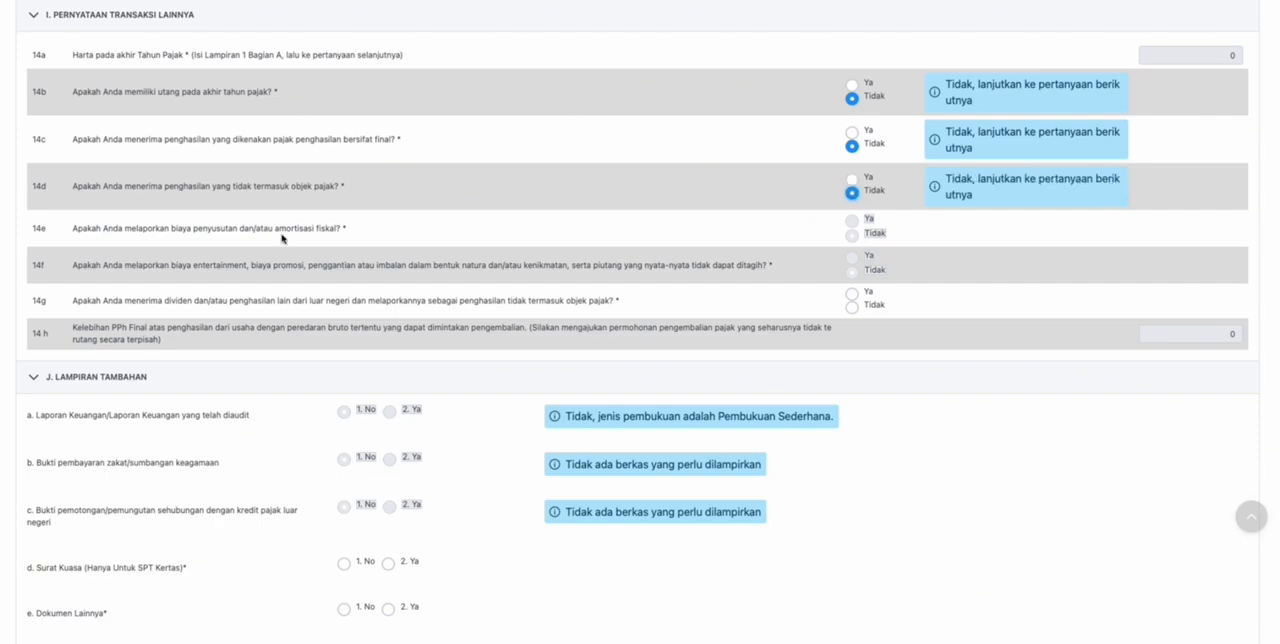
- Answer Tidak to question 14g about dividends and other foreign income reported as non-taxable, after trying Ya
{"action": "scroll", "coordinate": [851, 276], "scroll_direction": "down", "scroll_amount": 1}
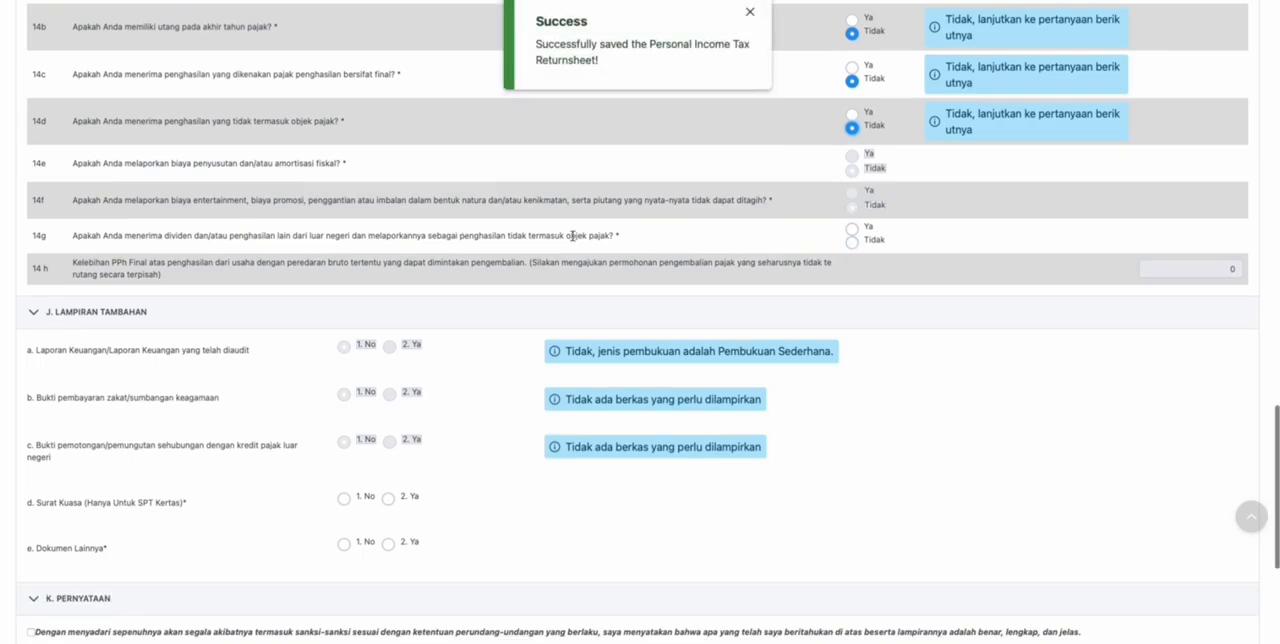
{"action": "left_click", "coordinate": [851, 228]}
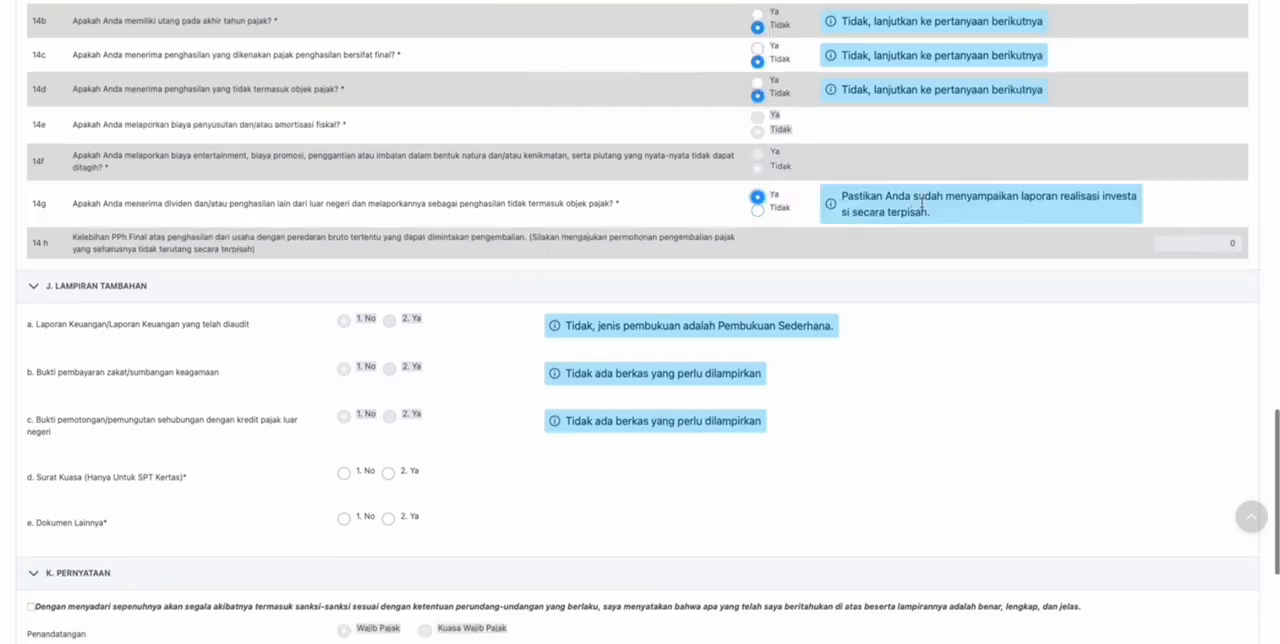
{"action": "left_click", "coordinate": [757, 210]}
- Answer No for Surat Kuasa and Dokumen Lainnya in the Lampiran Tambahan section
{"action": "scroll", "coordinate": [757, 210], "scroll_direction": "down", "scroll_amount": 1}
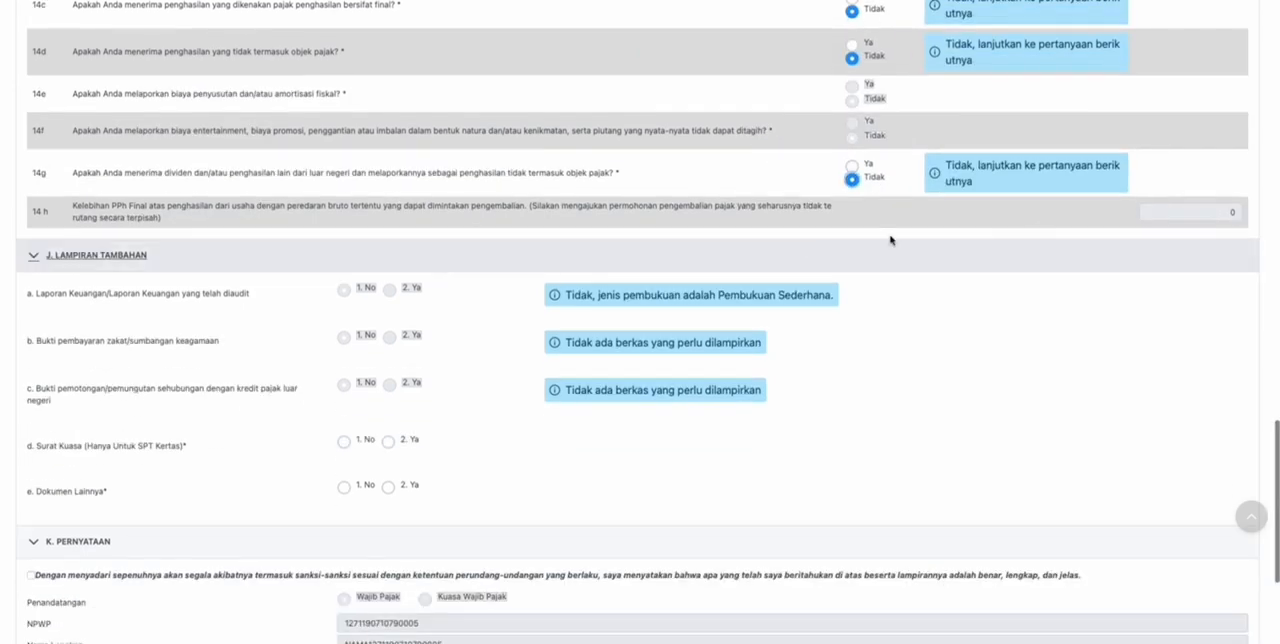
{"action": "scroll", "coordinate": [557, 259], "scroll_direction": "down", "scroll_amount": 1}
{"action": "scroll", "coordinate": [560, 256], "scroll_direction": "down", "scroll_amount": 1}
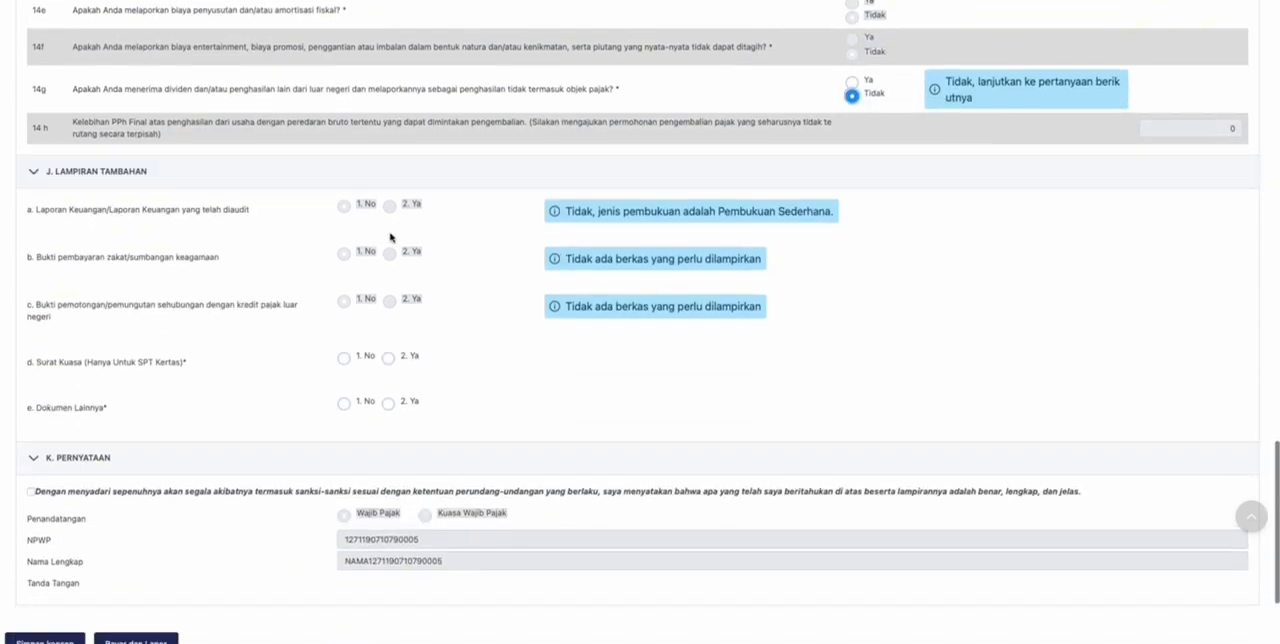
{"action": "scroll", "coordinate": [226, 229], "scroll_direction": "down", "scroll_amount": 1}
{"action": "scroll", "coordinate": [218, 178], "scroll_direction": "down", "scroll_amount": 1}
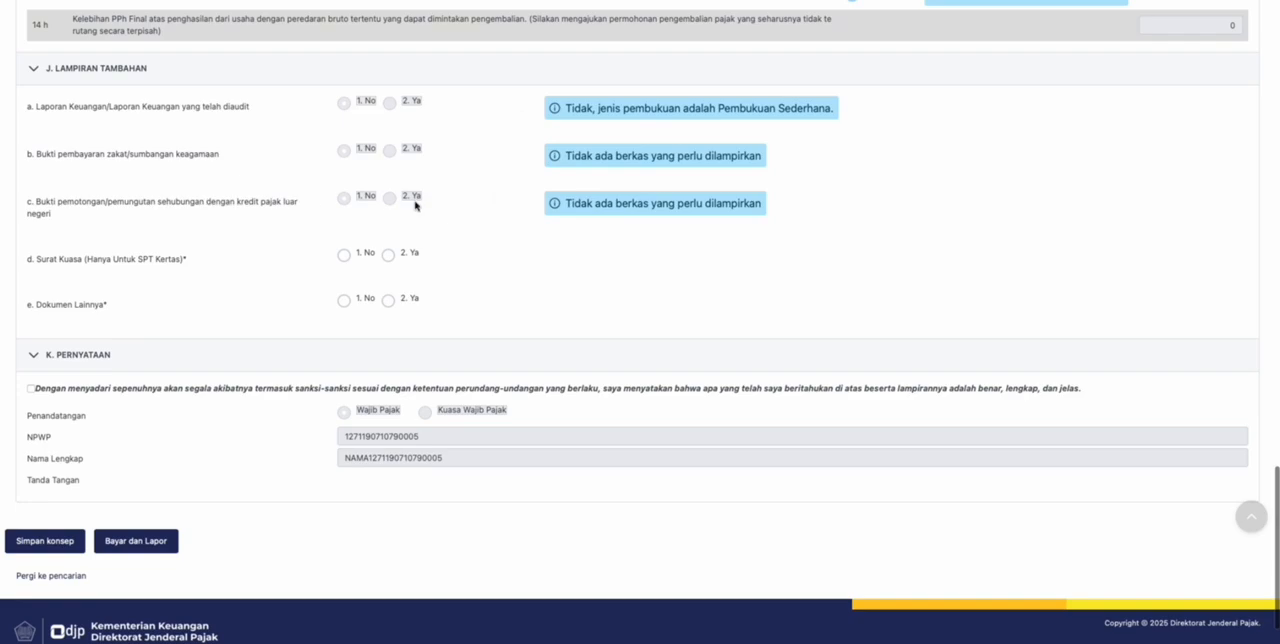
{"action": "scroll", "coordinate": [286, 246], "scroll_direction": "down", "scroll_amount": 1}
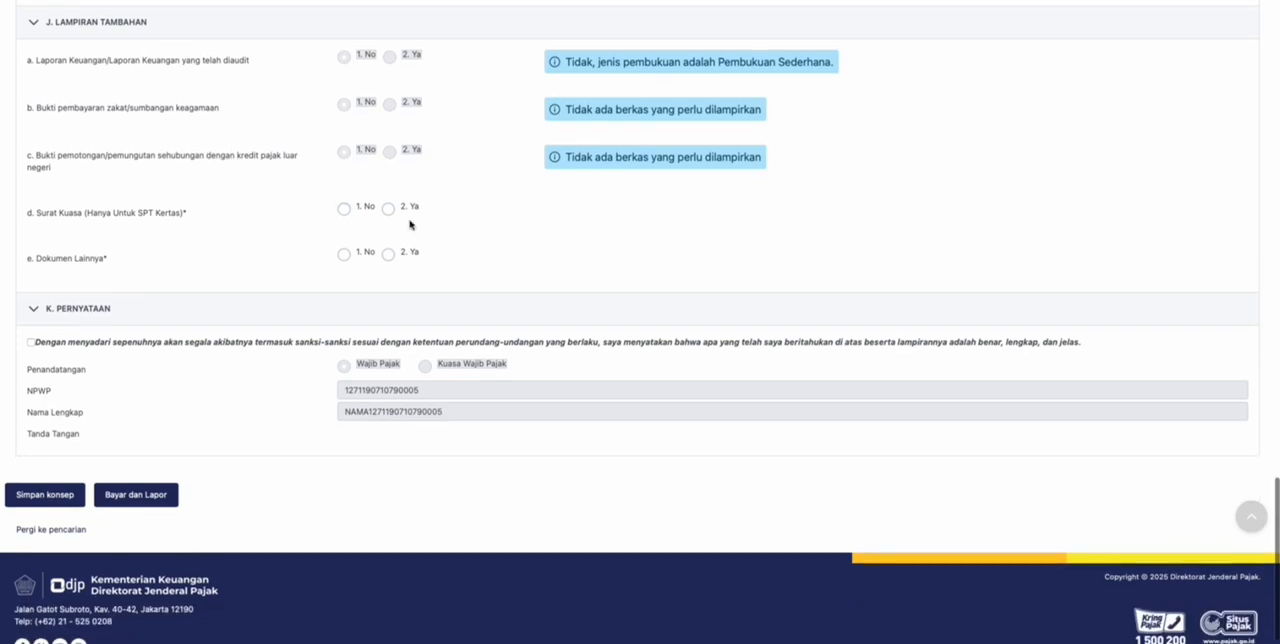
{"action": "left_click", "coordinate": [343, 209]}
{"action": "scroll", "coordinate": [341, 217], "scroll_direction": "down", "scroll_amount": 1}
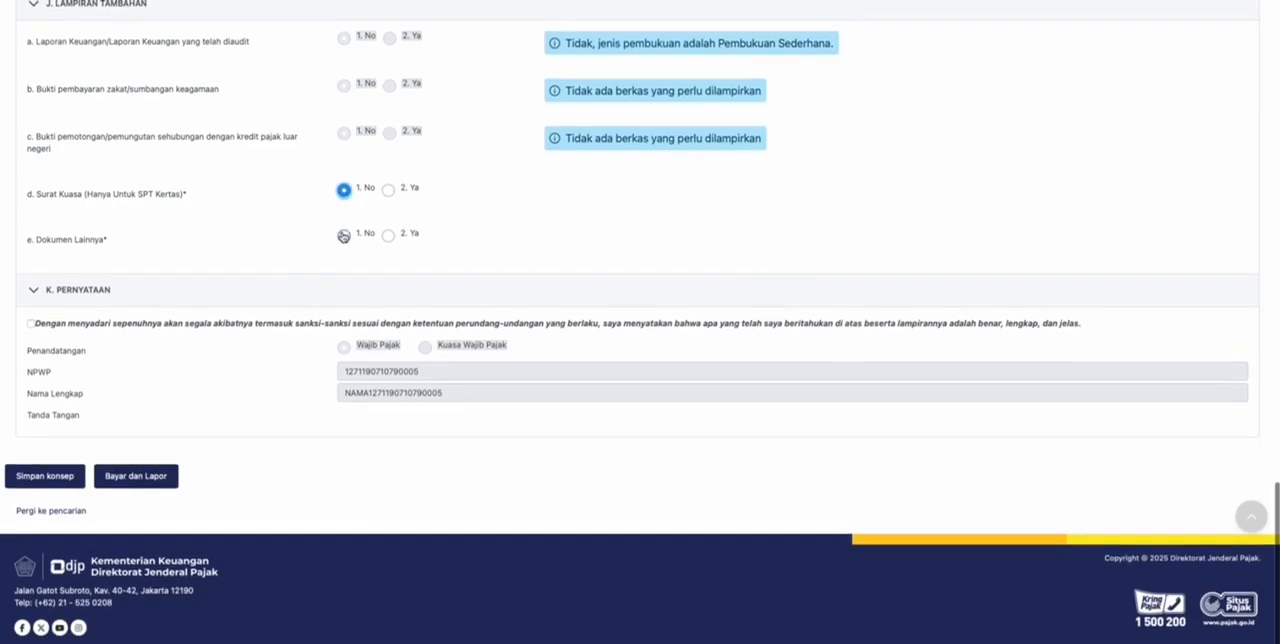
{"action": "left_click", "coordinate": [343, 237]}
- Examine section B, Ikhtisar Penghasilan Neto, for the attachment that the employment income answer in 1.a requires
{"action": "scroll", "coordinate": [507, 224], "scroll_direction": "up", "scroll_amount": 1}
{"action": "scroll", "coordinate": [512, 219], "scroll_direction": "up", "scroll_amount": 20}
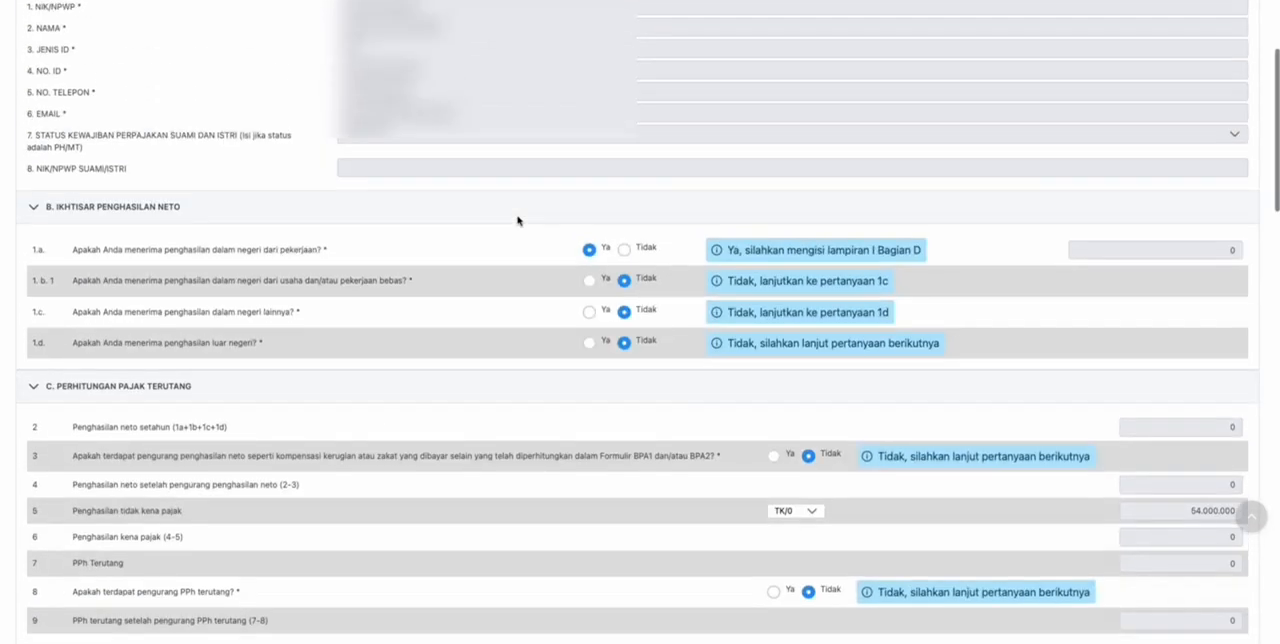
{"action": "scroll", "coordinate": [520, 214], "scroll_direction": "up", "scroll_amount": 3}
{"action": "scroll", "coordinate": [520, 214], "scroll_direction": "down", "scroll_amount": 10}
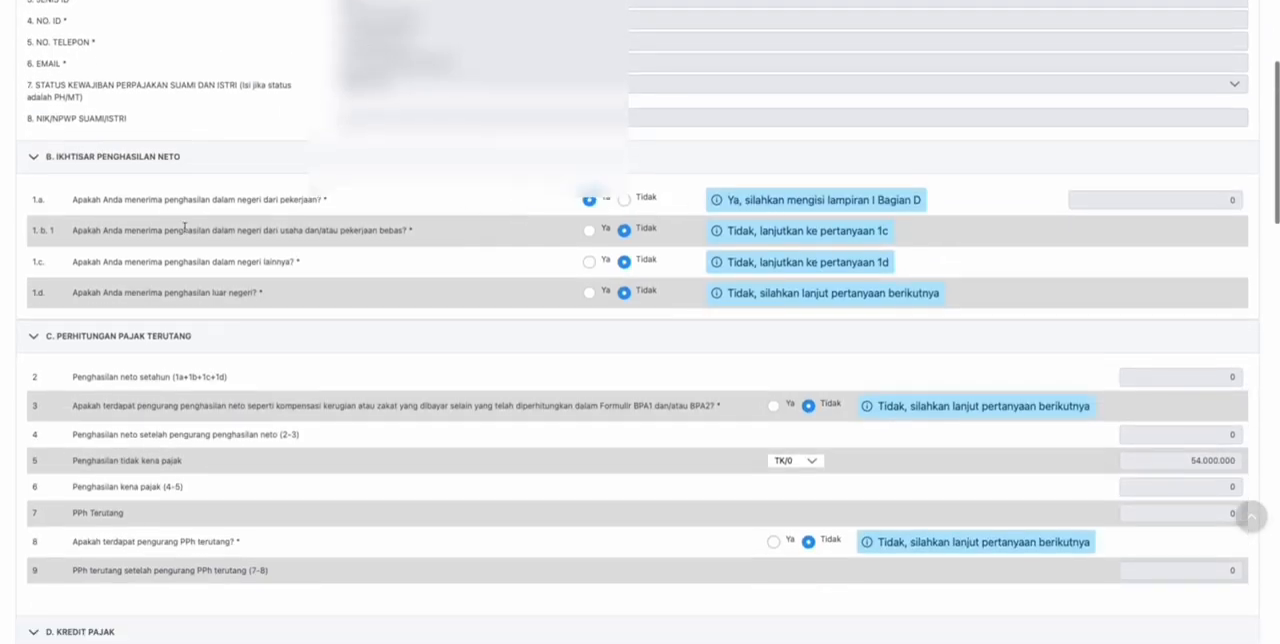
{"action": "scroll", "coordinate": [716, 204], "scroll_direction": "down", "scroll_amount": 1}
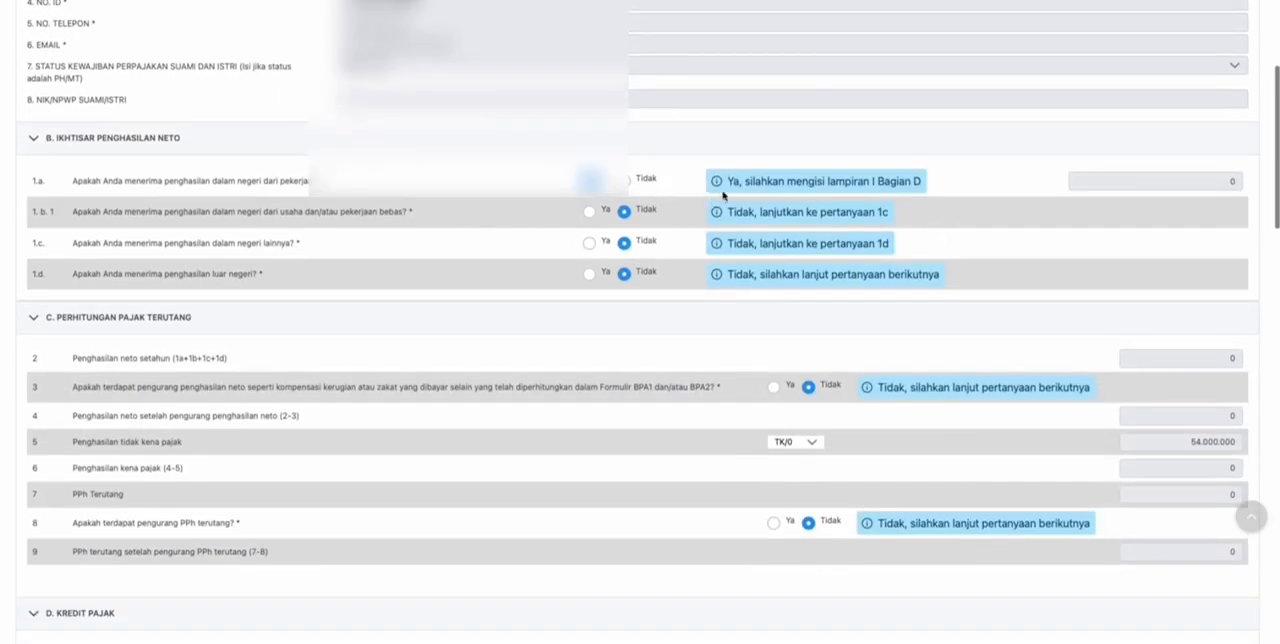
{"action": "left_click_drag", "start_coordinate": [746, 183], "coordinate": [929, 186]}
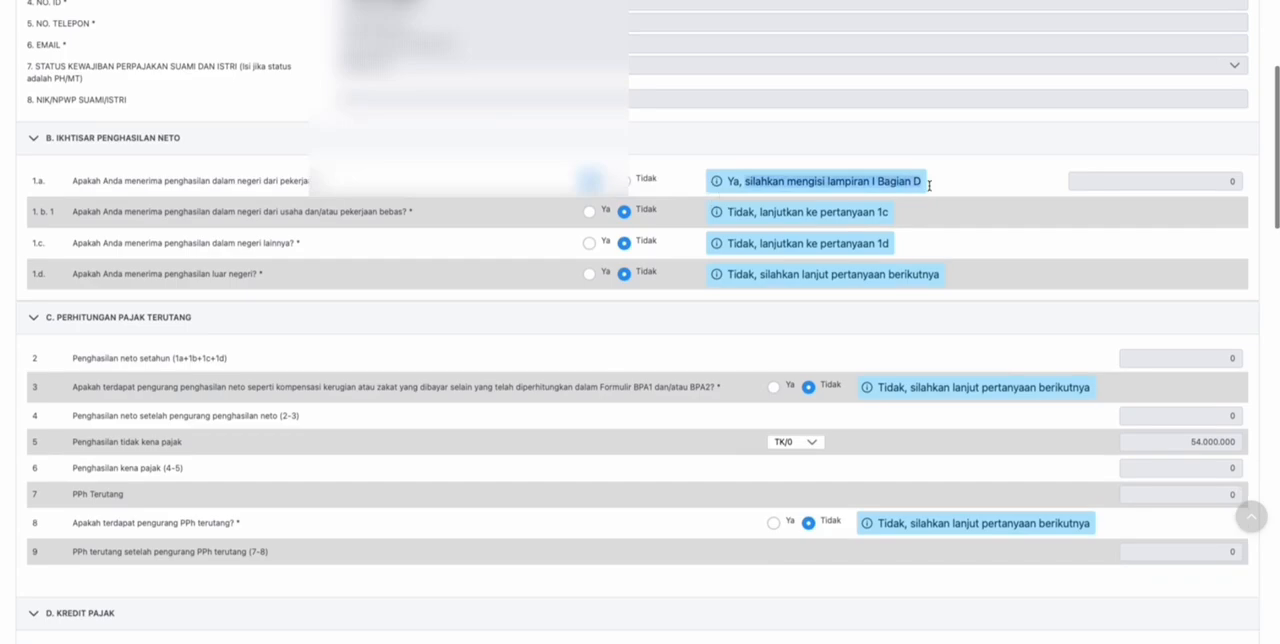
{"action": "left_click", "coordinate": [951, 188]}
- Open attachment L-1 at section D, Penghasilan Neto Dalam Negeri dari Pekerjaan
{"action": "scroll", "coordinate": [423, 192], "scroll_direction": "up", "scroll_amount": 4}
{"action": "scroll", "coordinate": [423, 191], "scroll_direction": "down", "scroll_amount": 1}
{"action": "left_click", "coordinate": [72, 114]}
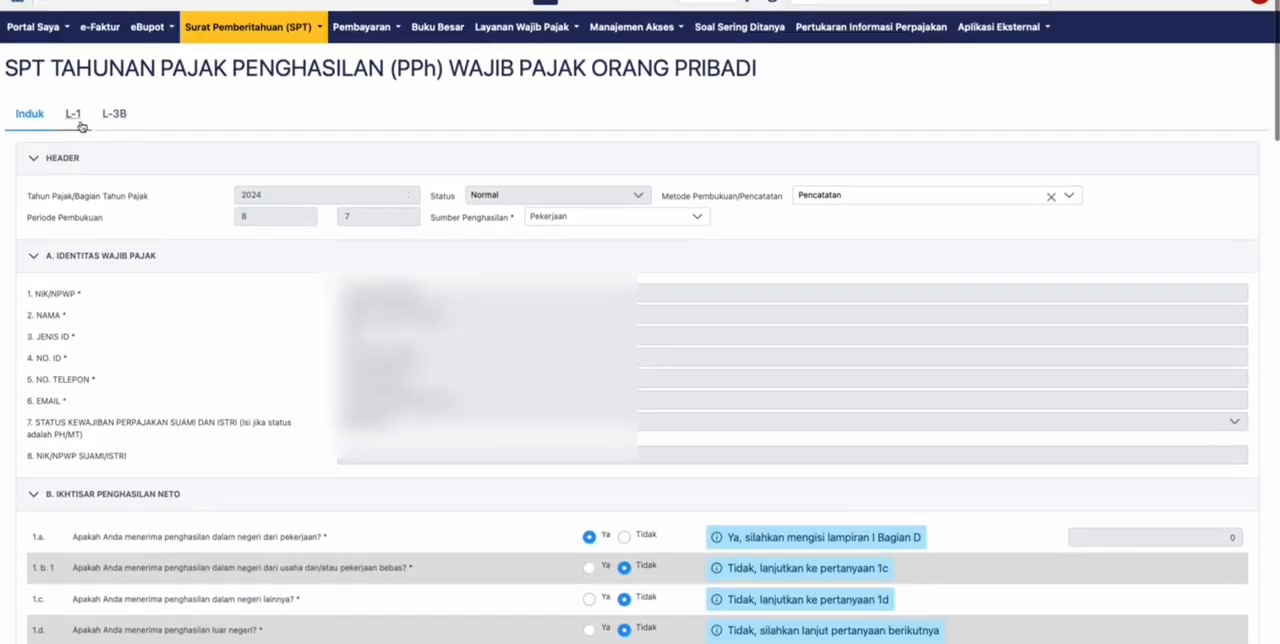
{"action": "scroll", "coordinate": [148, 270], "scroll_direction": "down", "scroll_amount": 5}
{"action": "scroll", "coordinate": [150, 260], "scroll_direction": "down", "scroll_amount": 15}
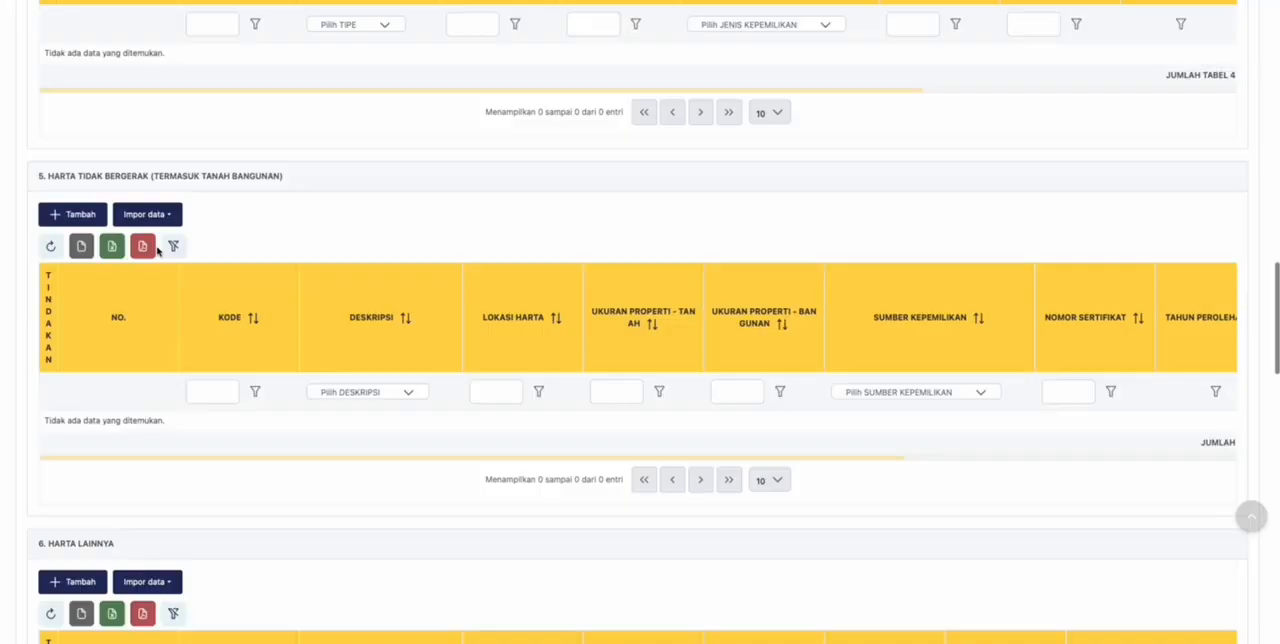
{"action": "scroll", "coordinate": [157, 251], "scroll_direction": "down", "scroll_amount": 5}
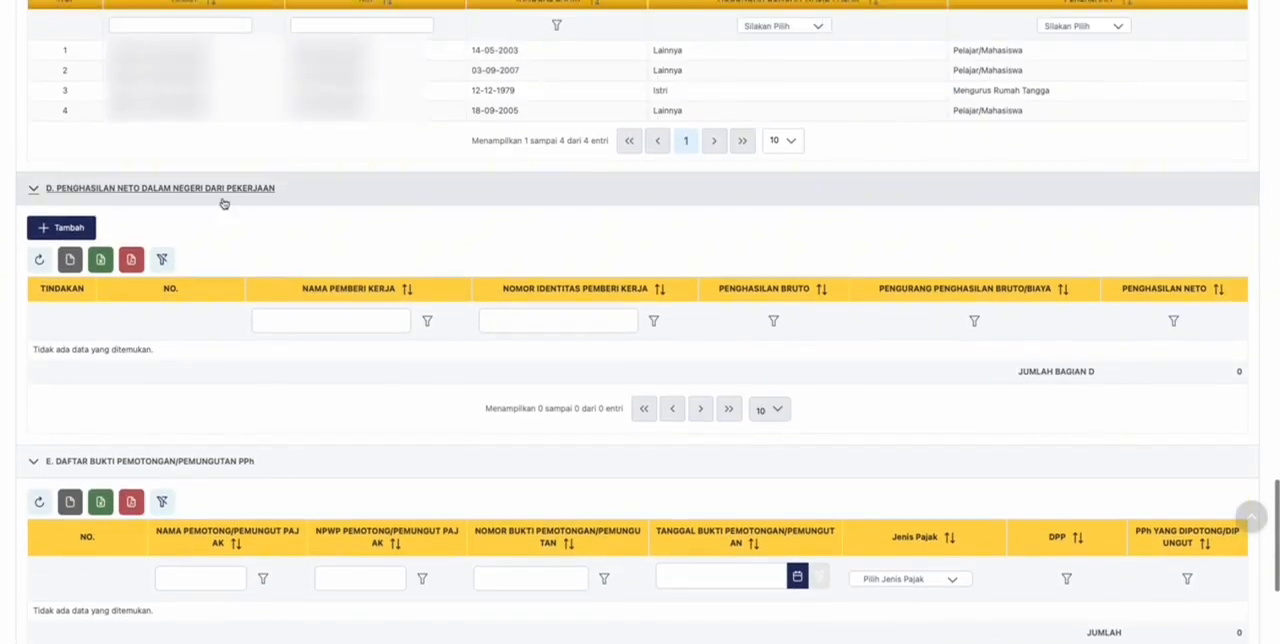
- Add an employment income entry with the employer's identity number, Penghasilan Bruto 200.000.000 and a deduction of 0, and save it
{"action": "left_click", "coordinate": [52, 230]}
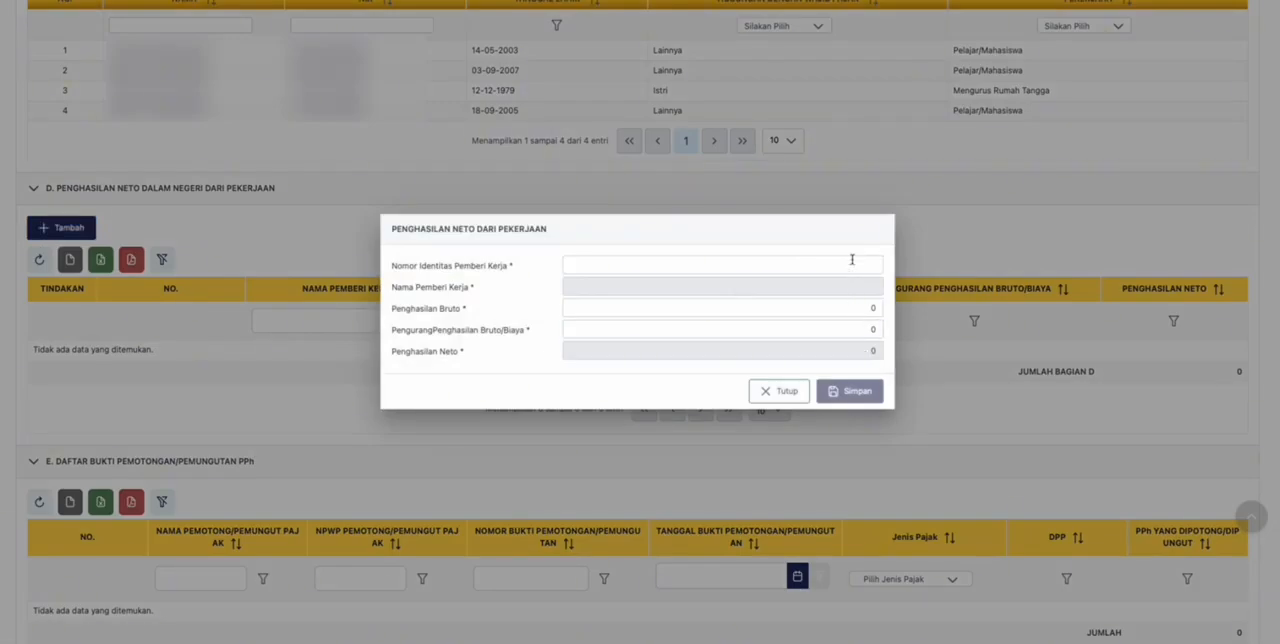
{"action": "left_click", "coordinate": [598, 260]}
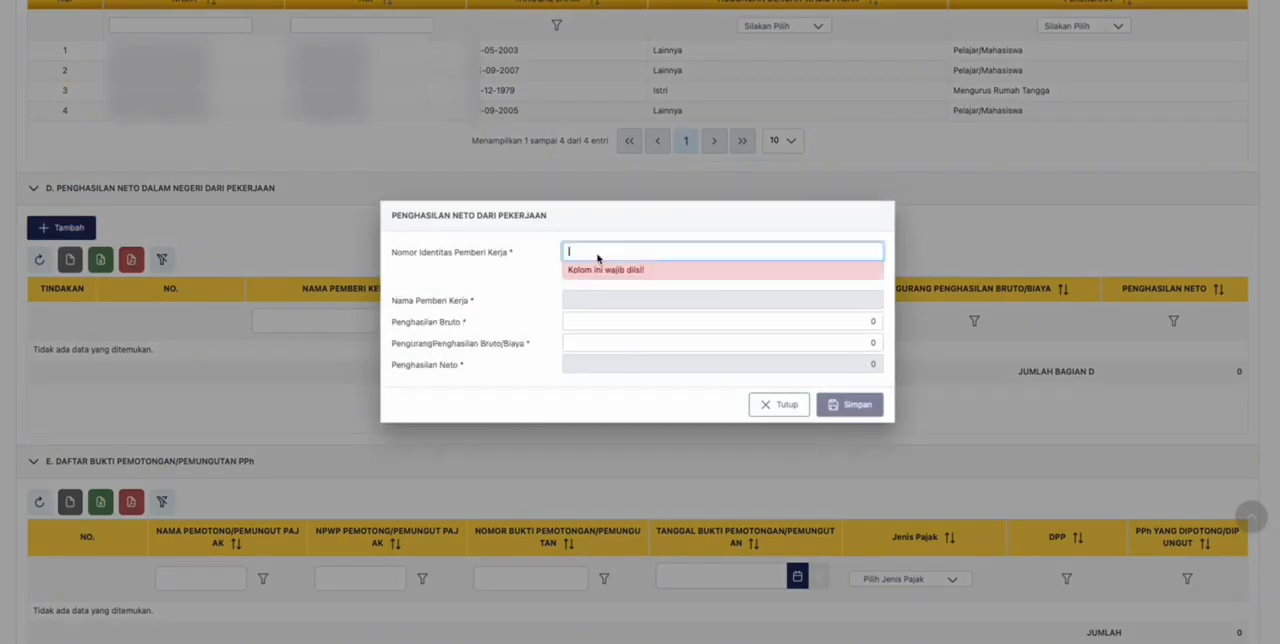
{"action": "key", "text": "super+v"}
{"action": "key", "text": "Tab"}
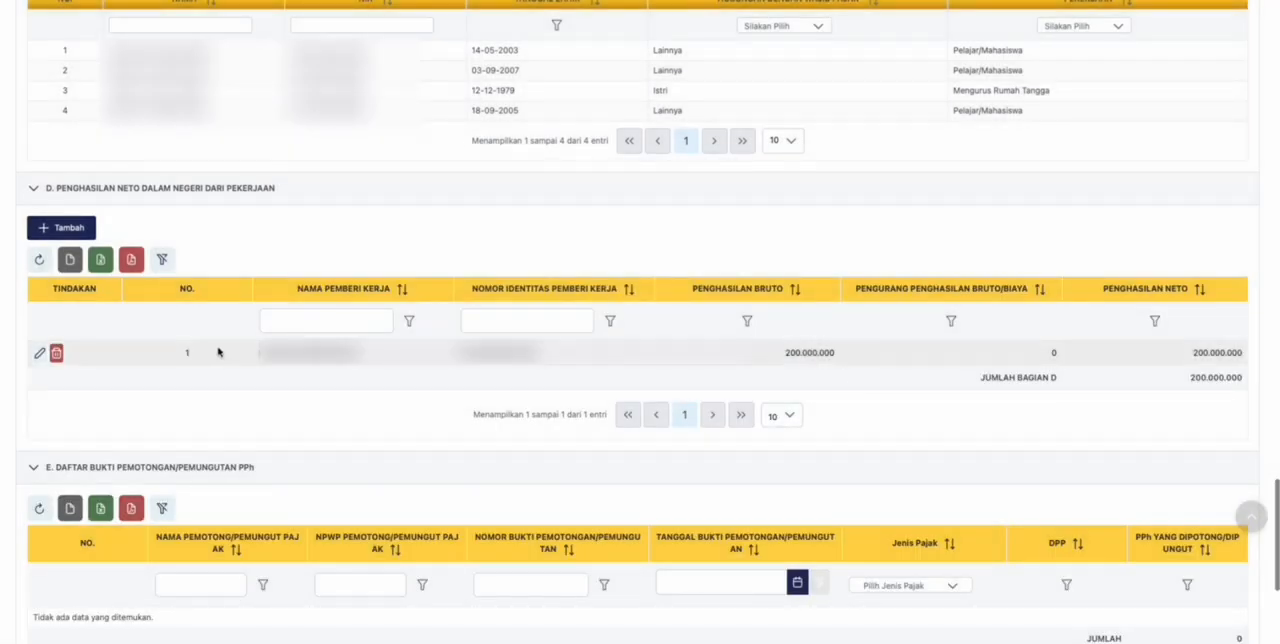
- Return to the main return form and check the net income, tax due and underpayment figures in sections B to E
{"action": "scroll", "coordinate": [192, 335], "scroll_direction": "down", "scroll_amount": 1}
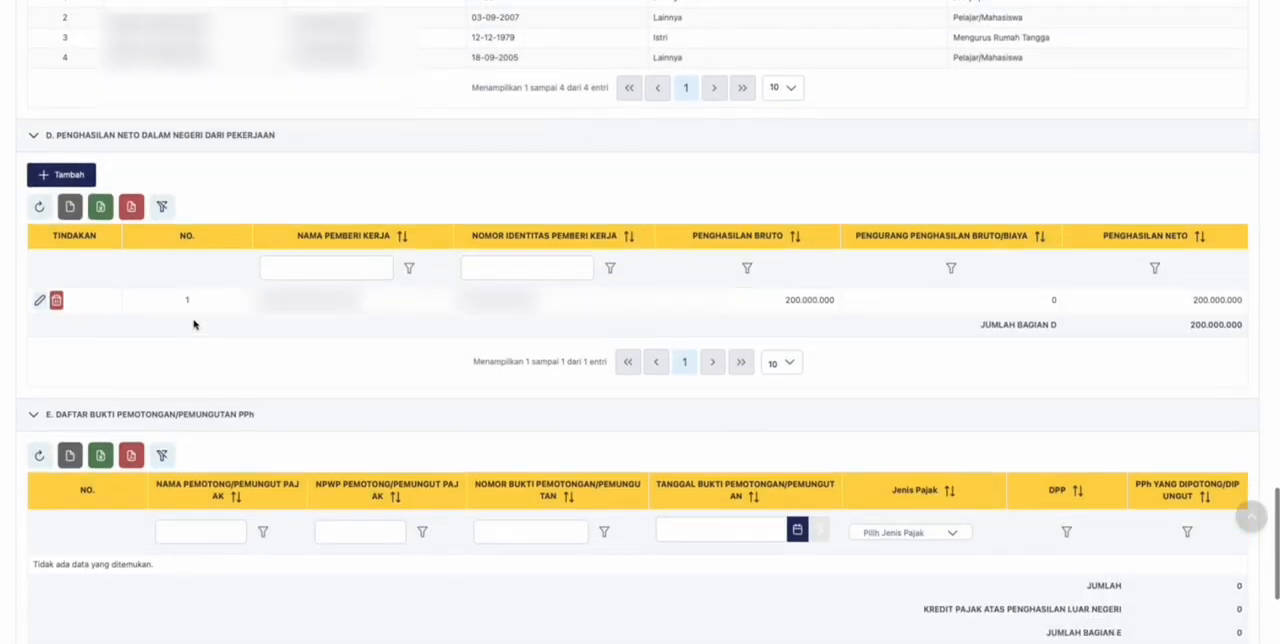
{"action": "scroll", "coordinate": [194, 324], "scroll_direction": "up", "scroll_amount": 20}
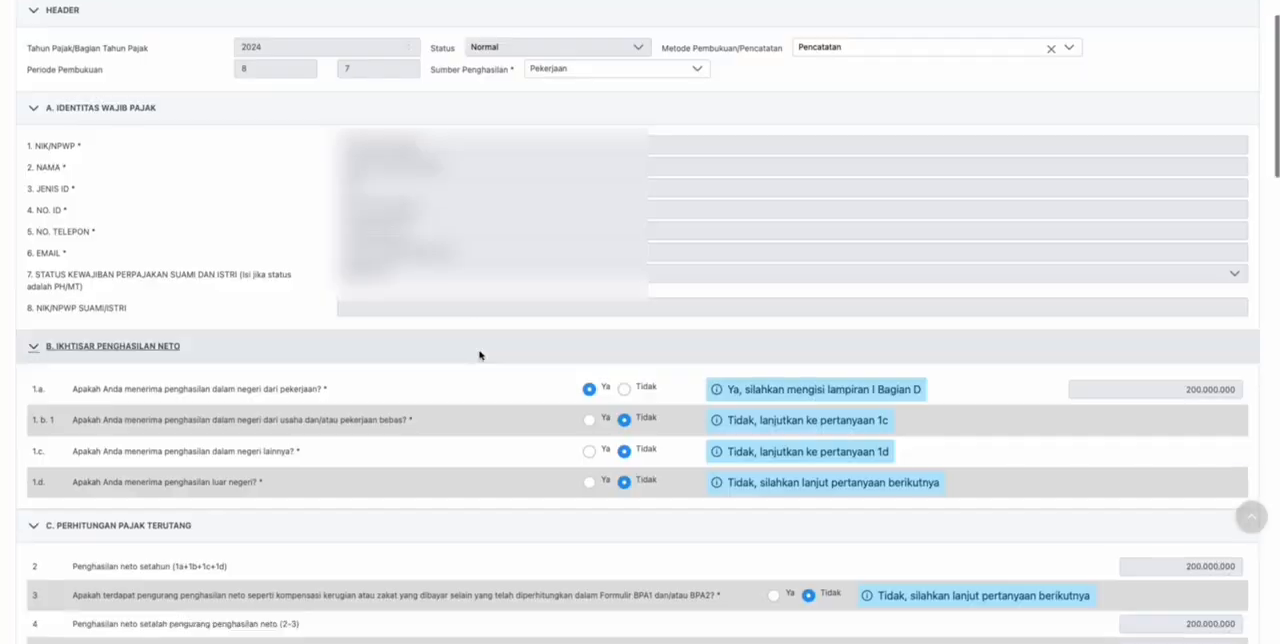
{"action": "scroll", "coordinate": [480, 355], "scroll_direction": "down", "scroll_amount": 4}
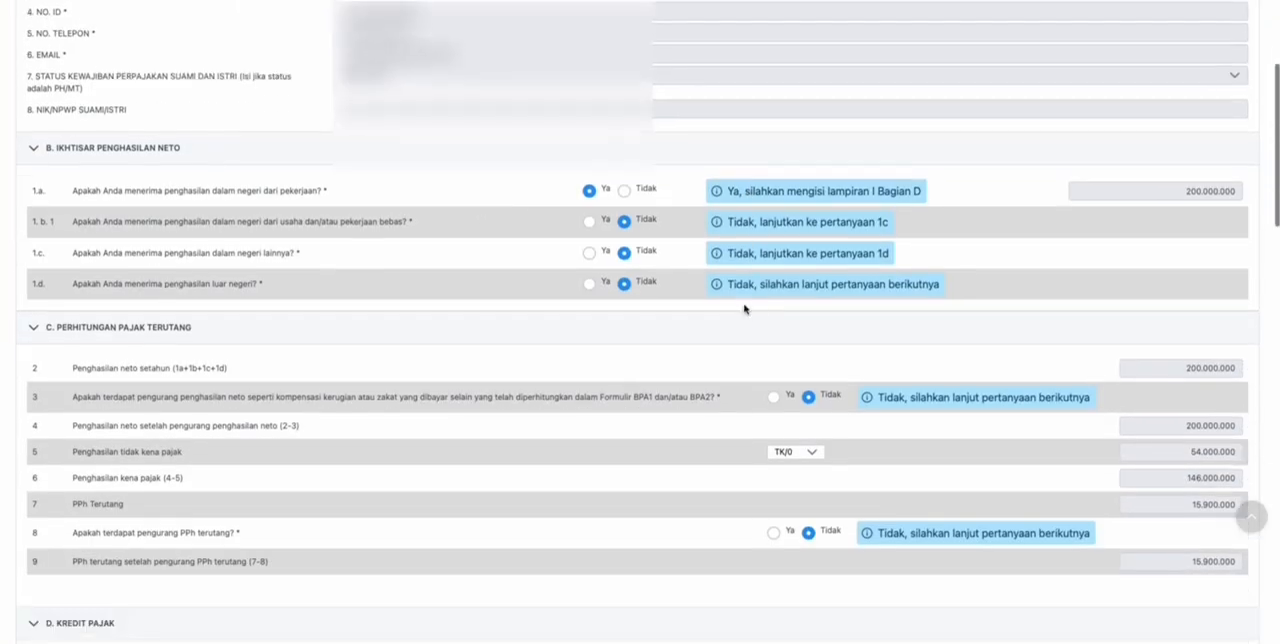
{"action": "scroll", "coordinate": [737, 285], "scroll_direction": "down", "scroll_amount": 5}
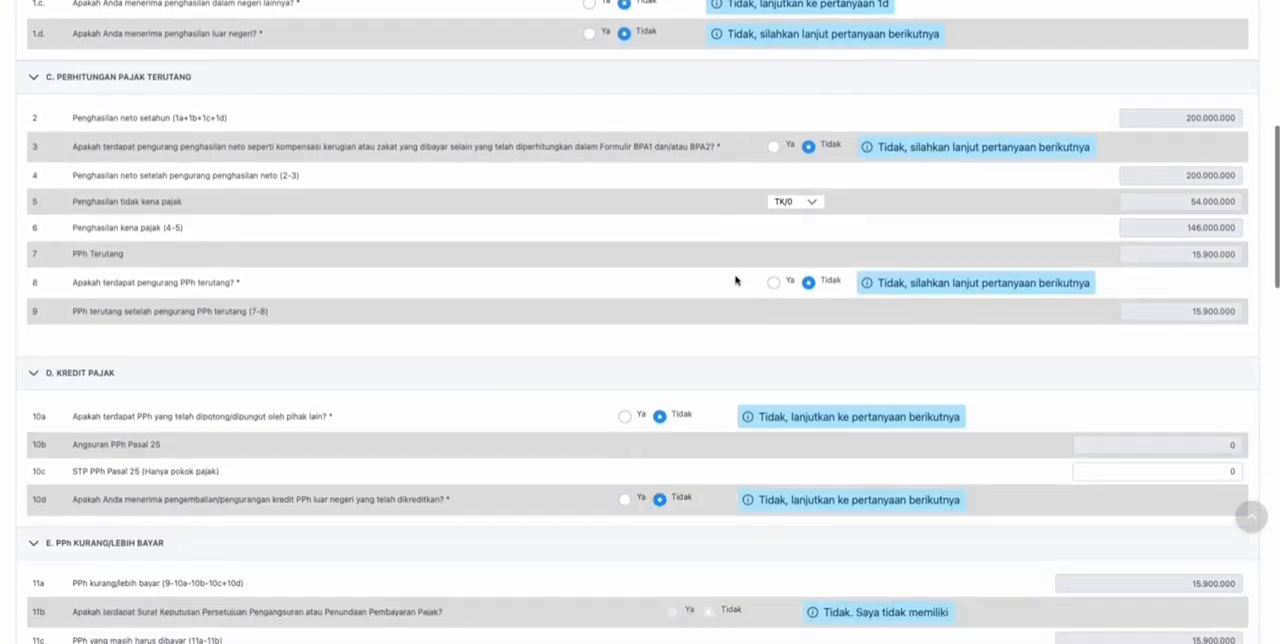
- Examine the net income, the PPh Terutang calculation and the tax credit questions in sections B to D
{"action": "scroll", "coordinate": [736, 281], "scroll_direction": "up", "scroll_amount": 4}
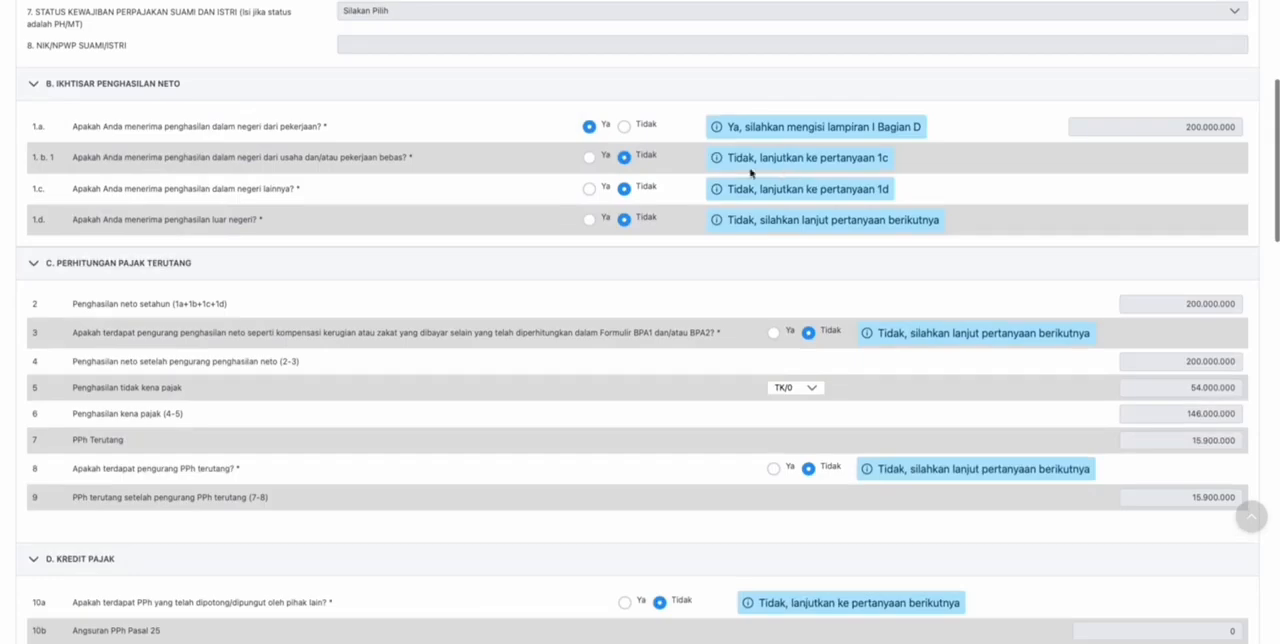
{"action": "scroll", "coordinate": [740, 215], "scroll_direction": "down", "scroll_amount": 5}
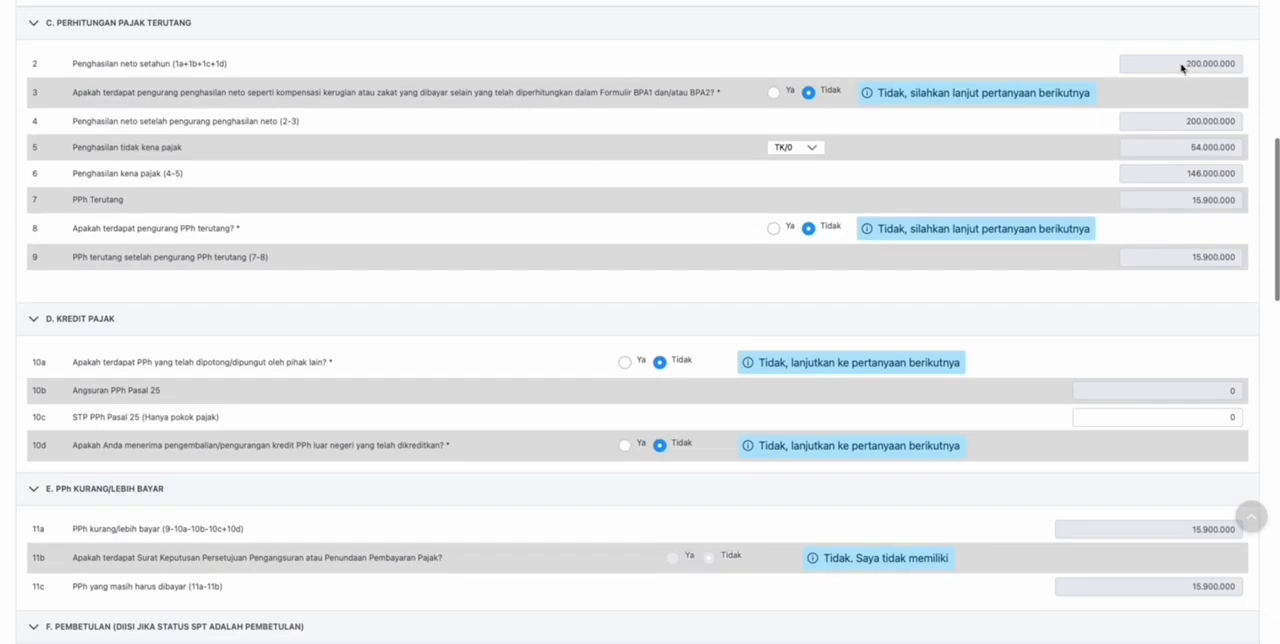
{"action": "left_click_drag", "start_coordinate": [1182, 67], "coordinate": [1261, 61]}
{"action": "left_click", "coordinate": [1044, 129]}
{"action": "scroll", "coordinate": [1066, 169], "scroll_direction": "down", "scroll_amount": 1}
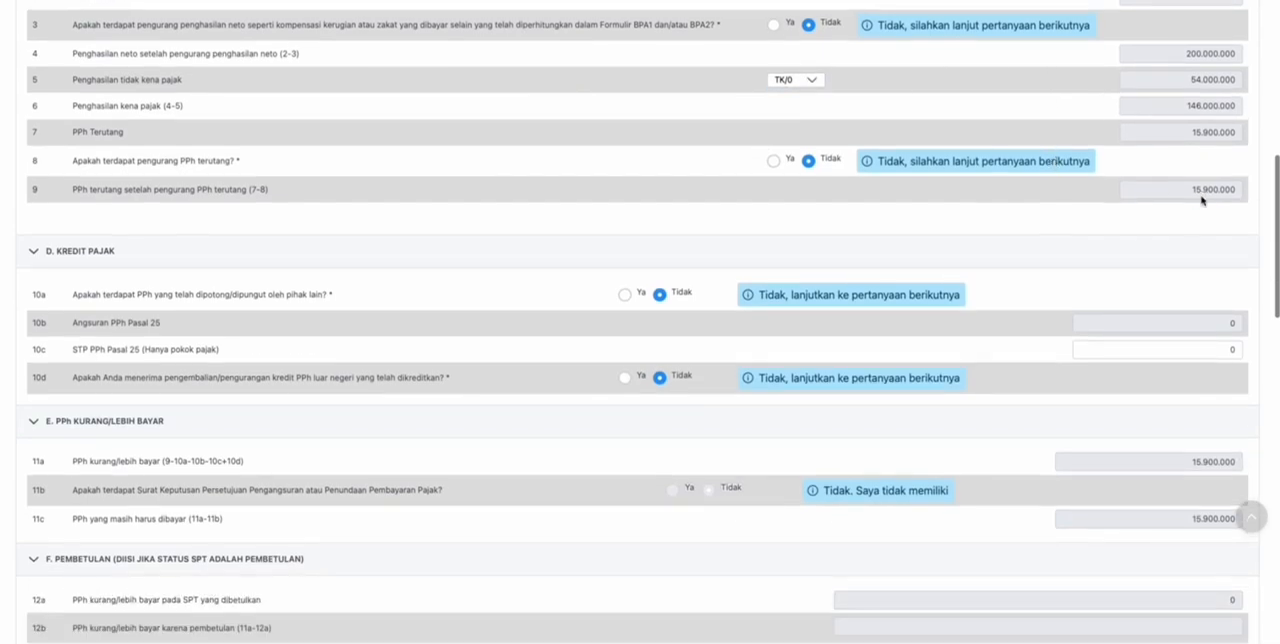
{"action": "left_click_drag", "start_coordinate": [1193, 190], "coordinate": [1257, 188]}
{"action": "left_click", "coordinate": [810, 238]}
{"action": "scroll", "coordinate": [691, 218], "scroll_direction": "down", "scroll_amount": 2}
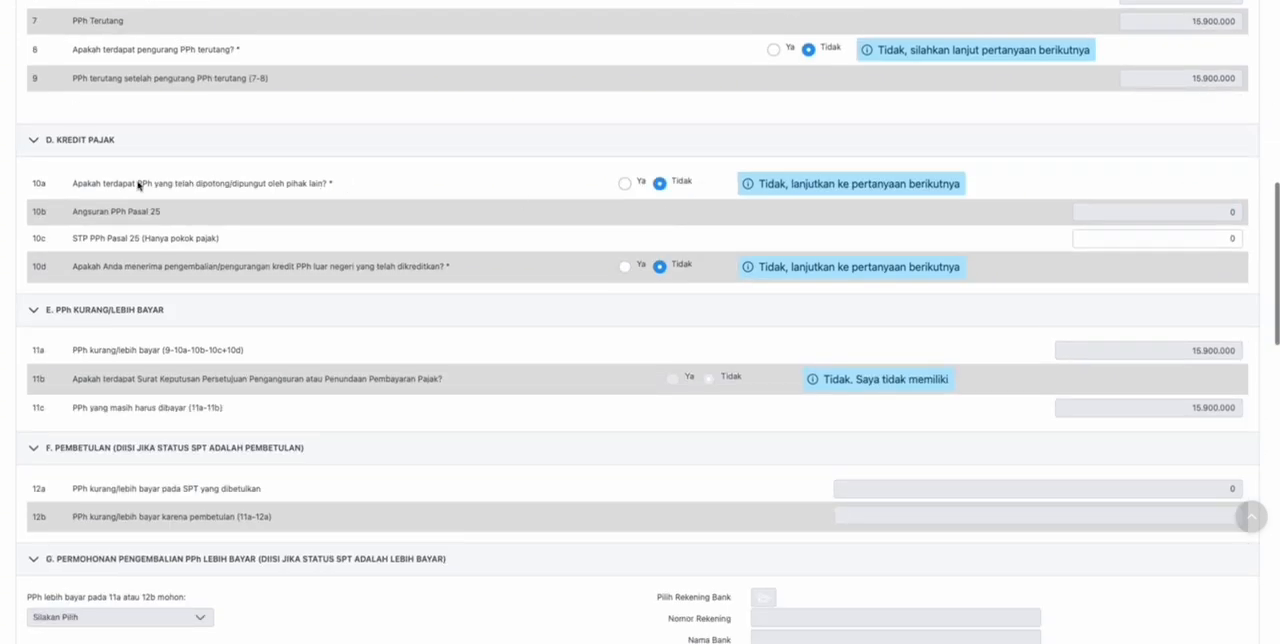
- Answer Ya to 10a and save a withholding slip in L-1 section E: withholder's NPWP, number 123, 17-07-2025, PPh Pasal 21, base 20.000.000, withheld 15.900.000
{"action": "left_click", "coordinate": [625, 184]}
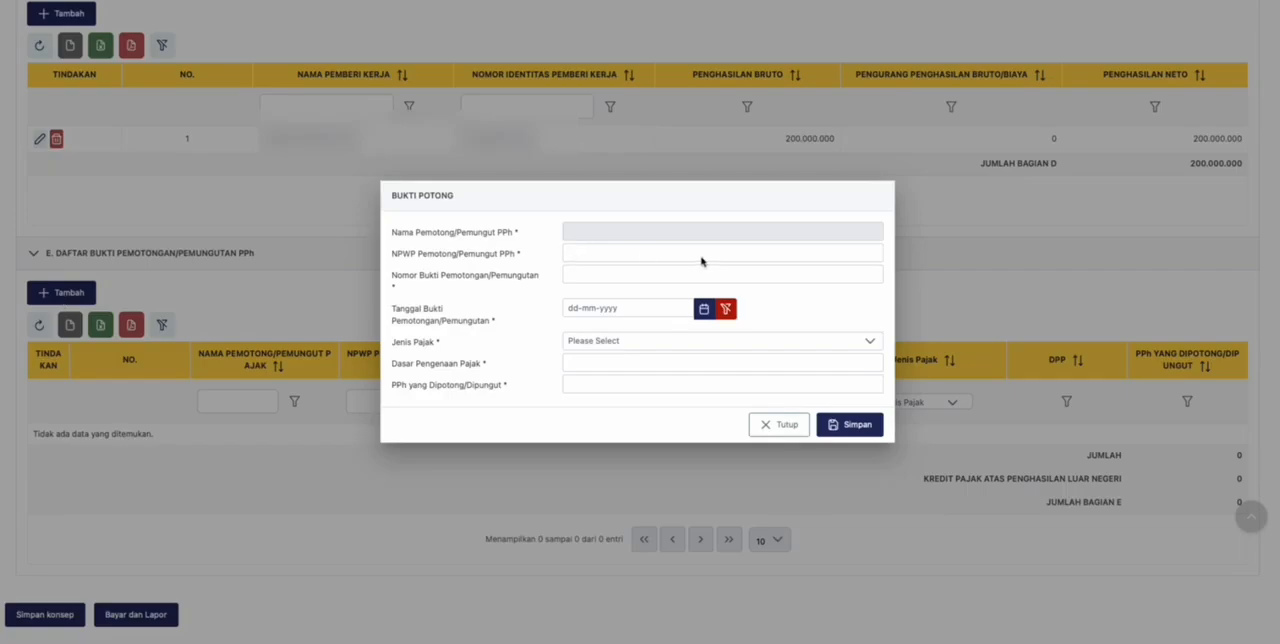
{"action": "left_click", "coordinate": [850, 254]}
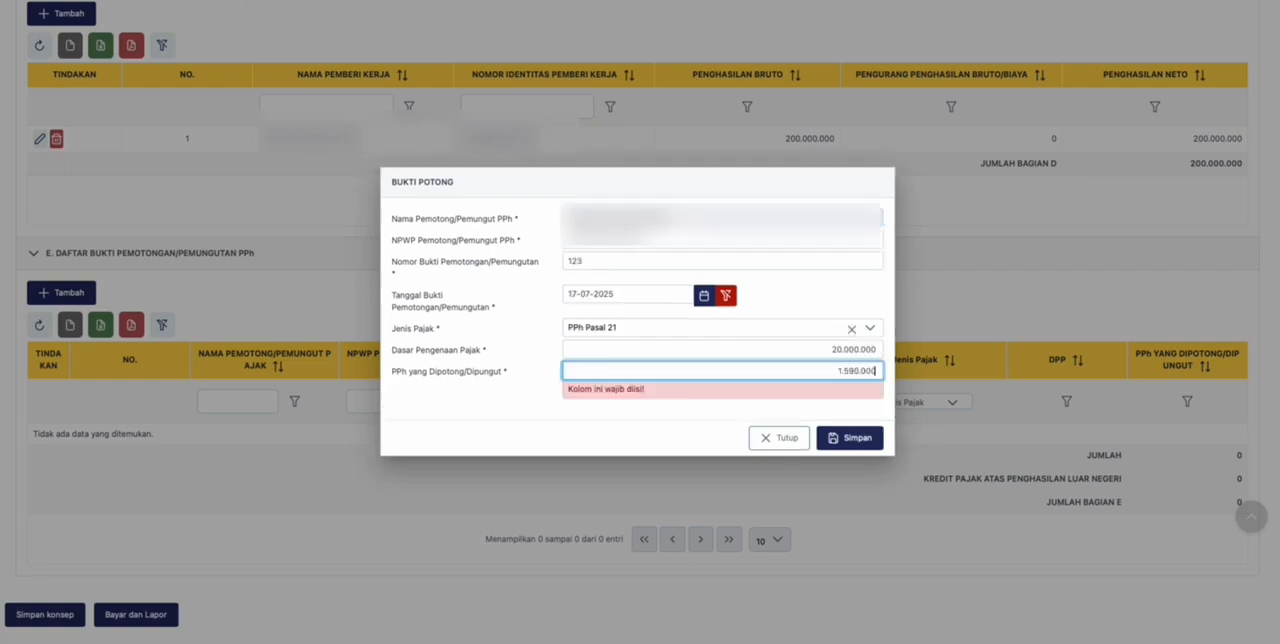
{"action": "type", "text": "00.000"}
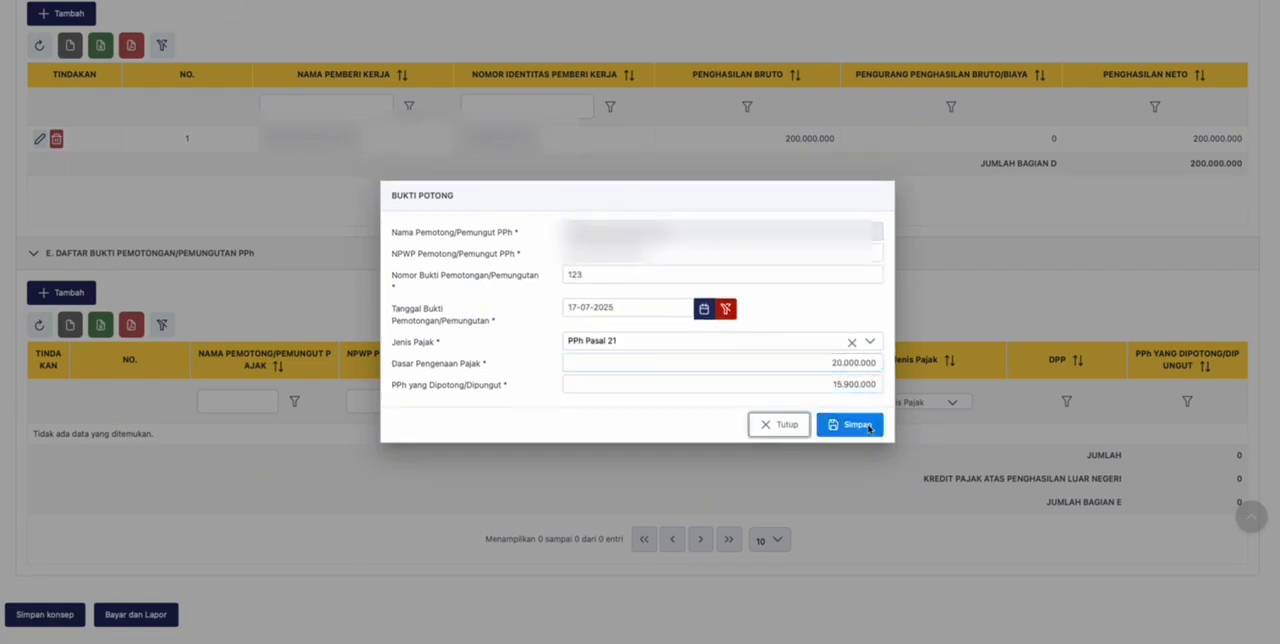
{"action": "left_click", "coordinate": [858, 425]}
{"action": "scroll", "coordinate": [946, 417], "scroll_direction": "down", "scroll_amount": 2}
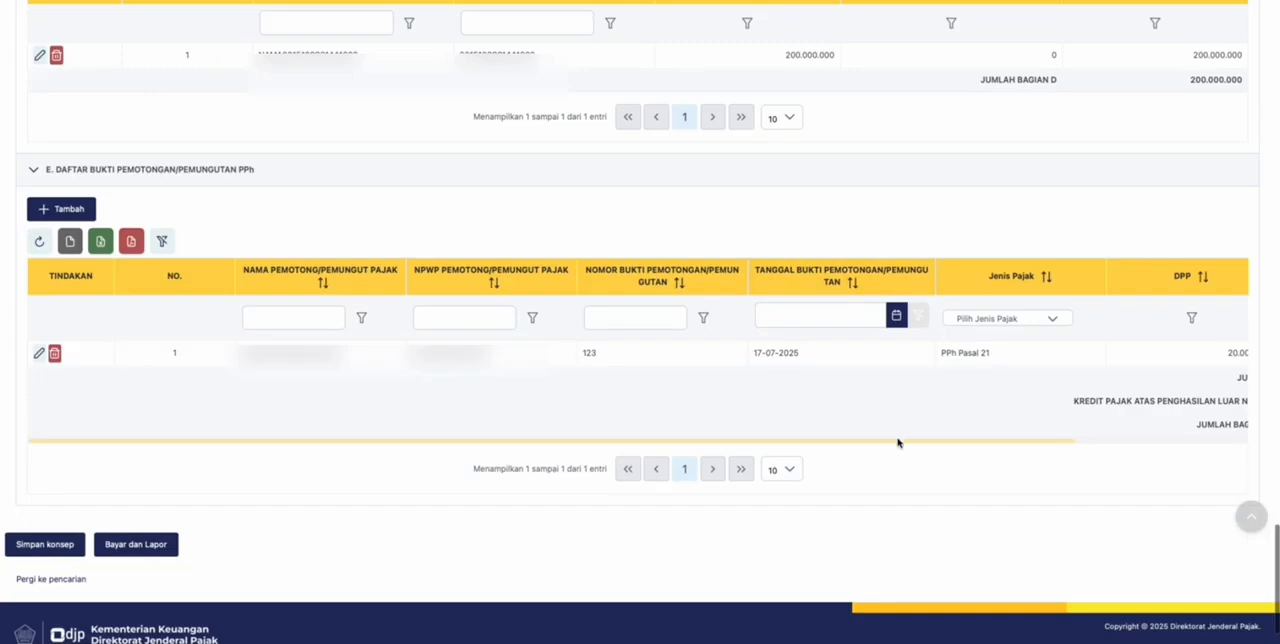
{"action": "left_click_drag", "start_coordinate": [898, 443], "coordinate": [557, 434]}
{"action": "scroll", "coordinate": [517, 429], "scroll_direction": "up", "scroll_amount": 1}
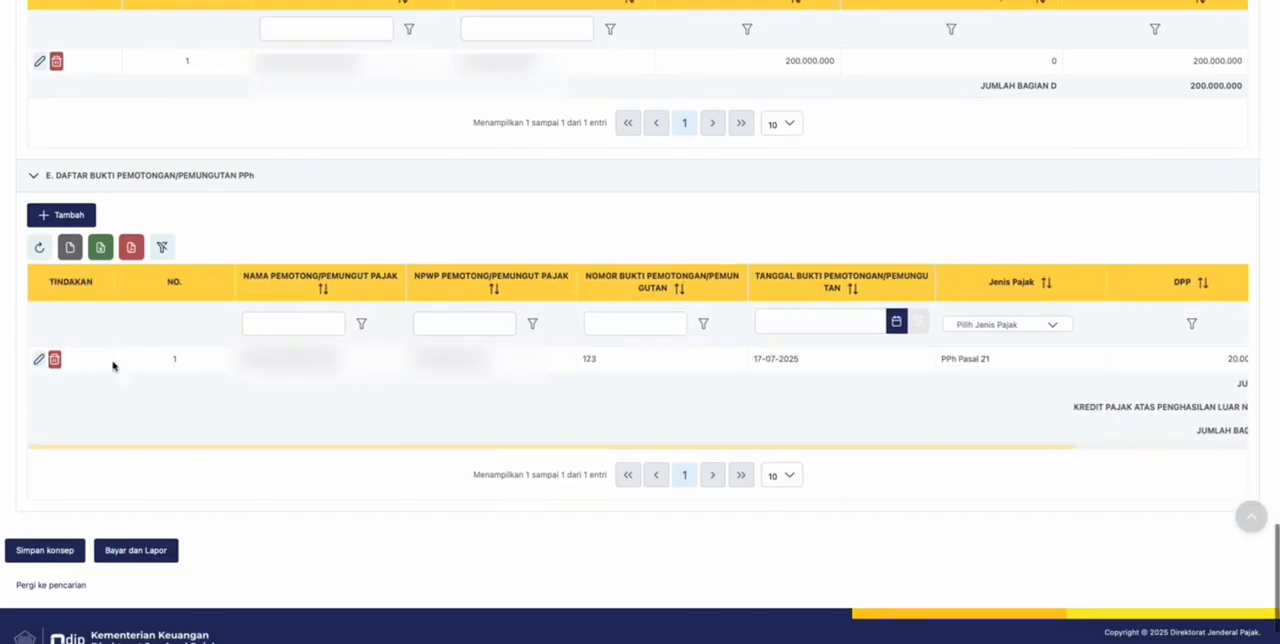
- Return to the main return form and check the tax credit in 10a and the PPh kurang/lebih bayar in section E
{"action": "scroll", "coordinate": [240, 392], "scroll_direction": "up", "scroll_amount": 20}
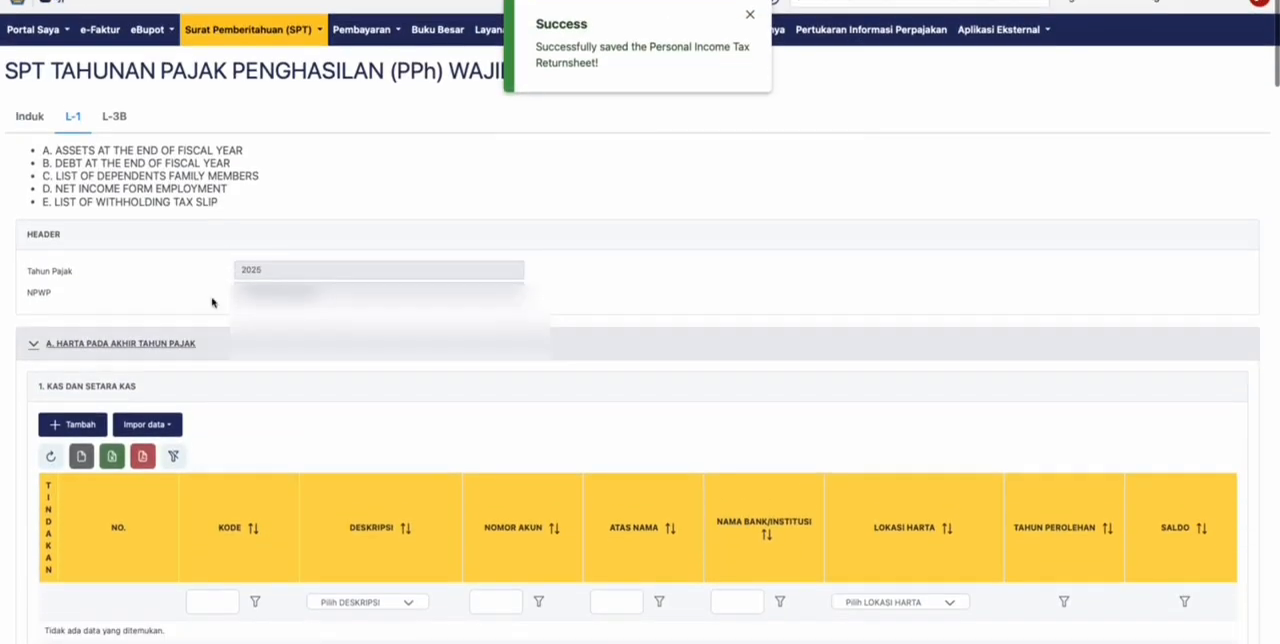
{"action": "left_click", "coordinate": [29, 116]}
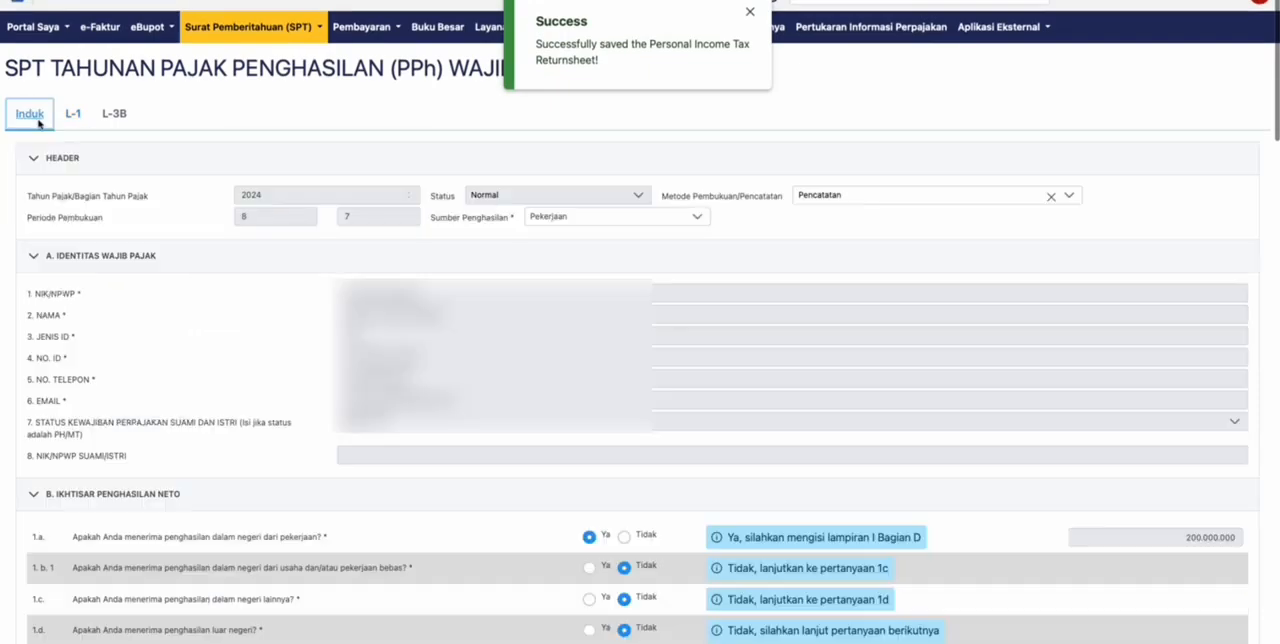
{"action": "scroll", "coordinate": [514, 323], "scroll_direction": "down", "scroll_amount": 10}
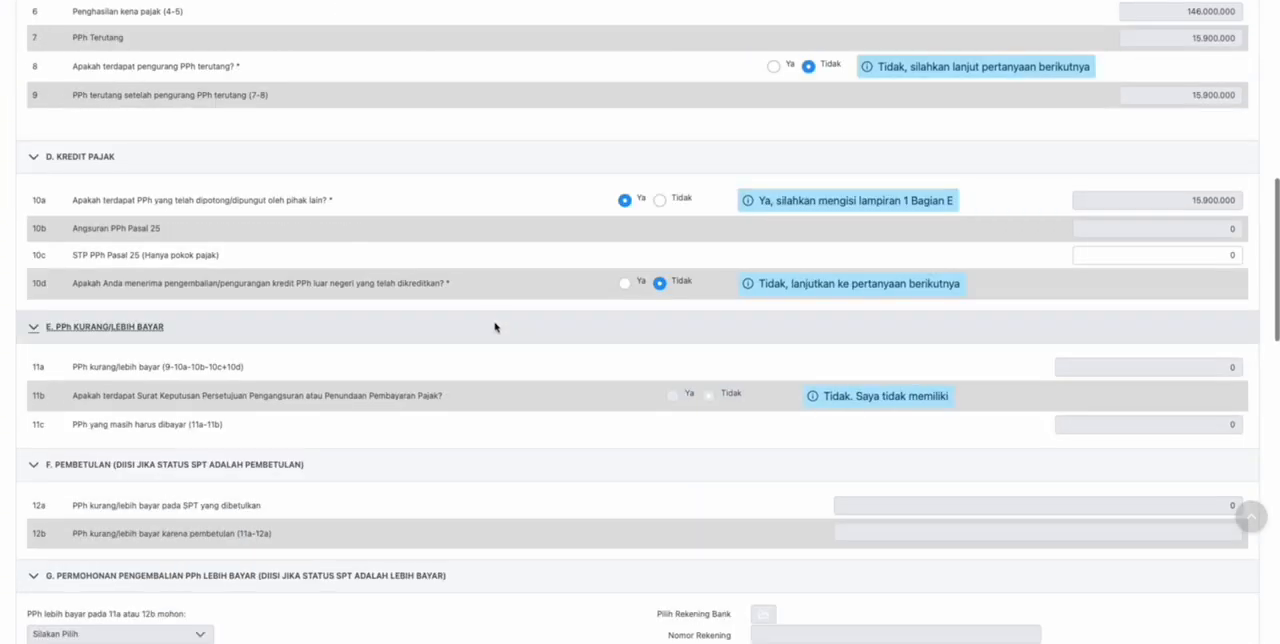
{"action": "left_click_drag", "start_coordinate": [1193, 203], "coordinate": [1252, 199]}
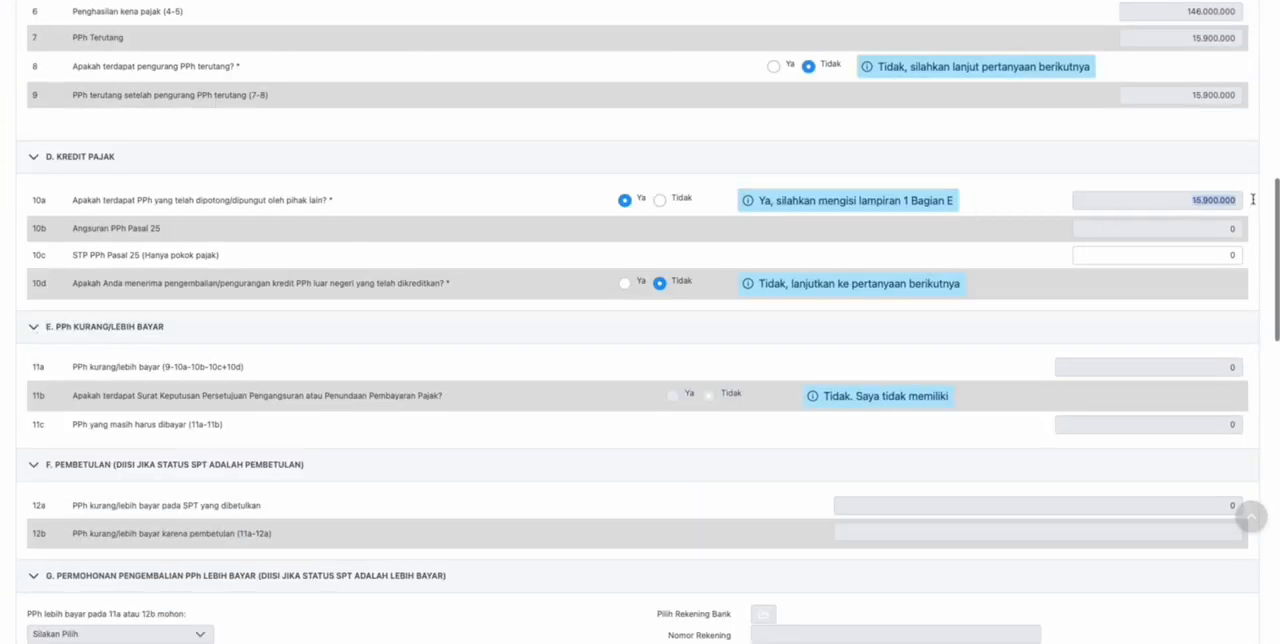
{"action": "left_click", "coordinate": [1138, 200]}
{"action": "scroll", "coordinate": [477, 330], "scroll_direction": "down", "scroll_amount": 1}
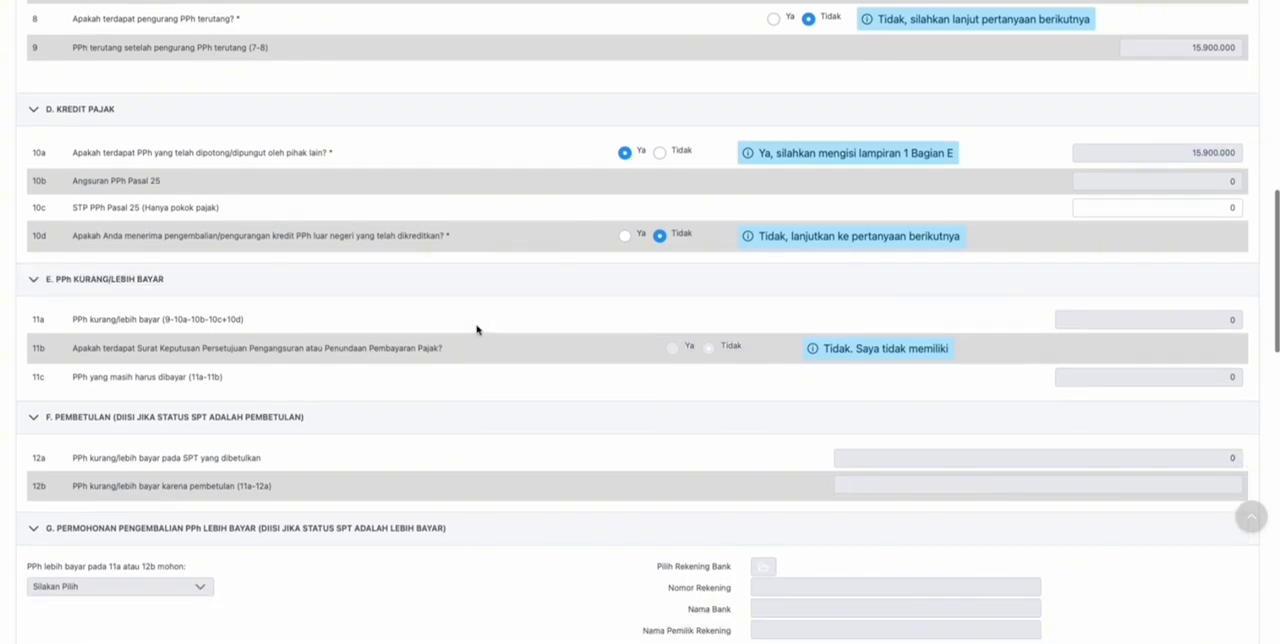
{"action": "scroll", "coordinate": [506, 274], "scroll_direction": "down", "scroll_amount": 3}
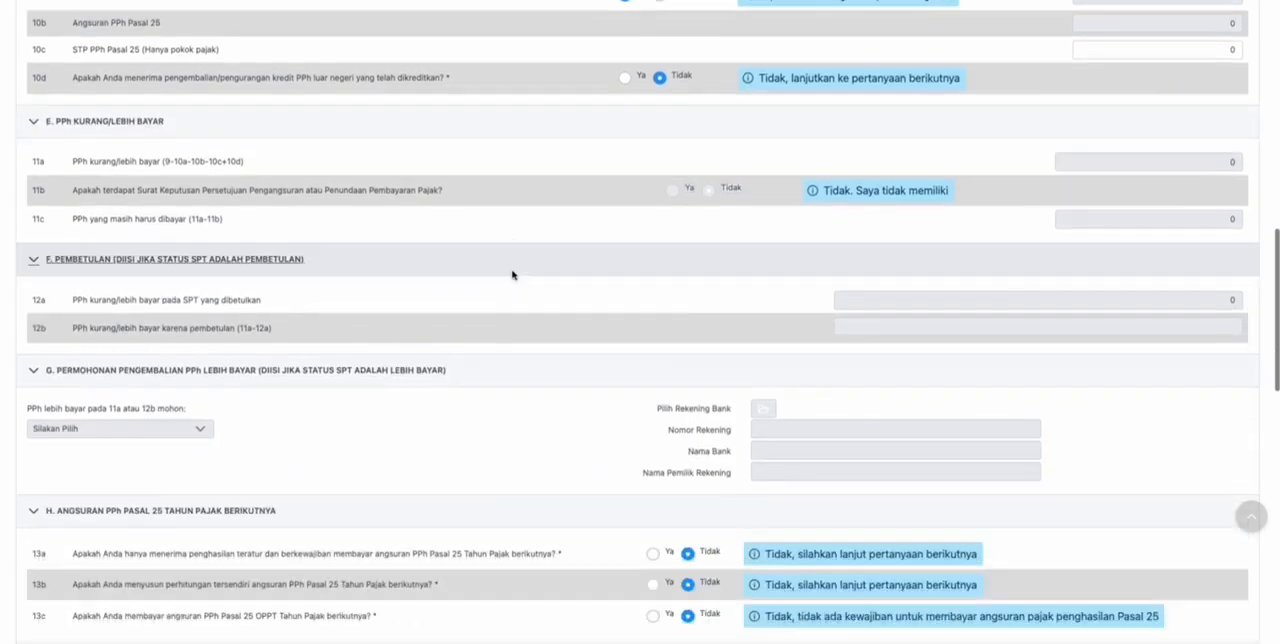
- Review the answers in sections G to J and tick the declaration in section K, Pernyataan
{"action": "scroll", "coordinate": [509, 274], "scroll_direction": "down", "scroll_amount": 5}
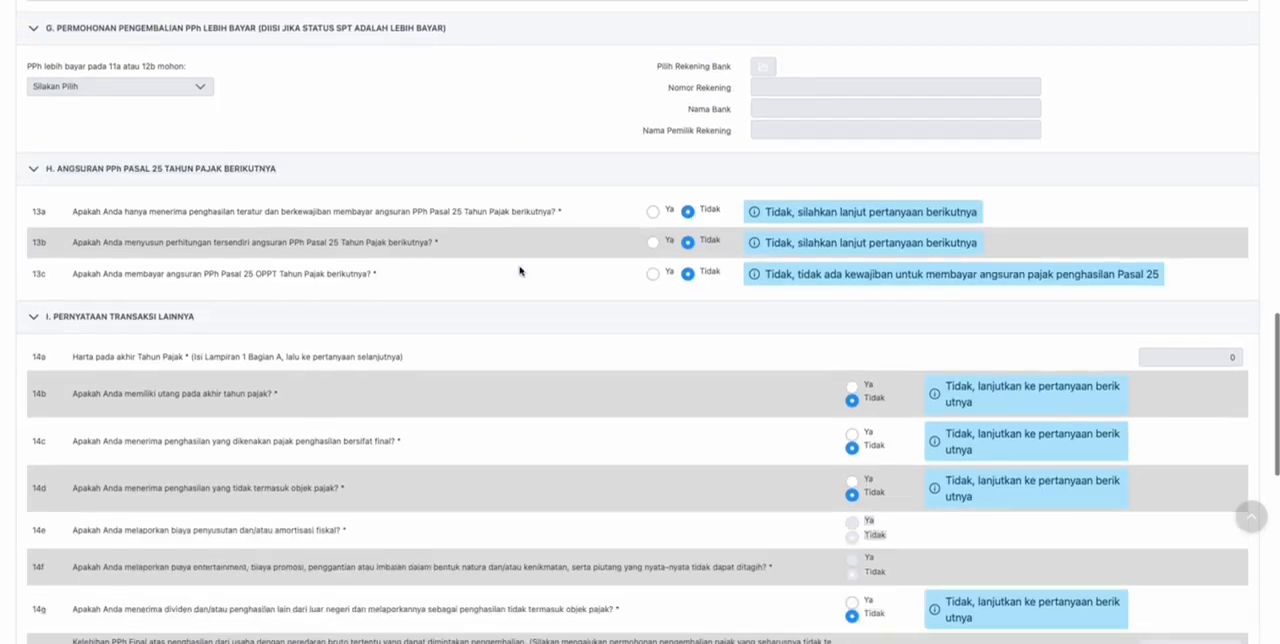
{"action": "scroll", "coordinate": [520, 269], "scroll_direction": "down", "scroll_amount": 4}
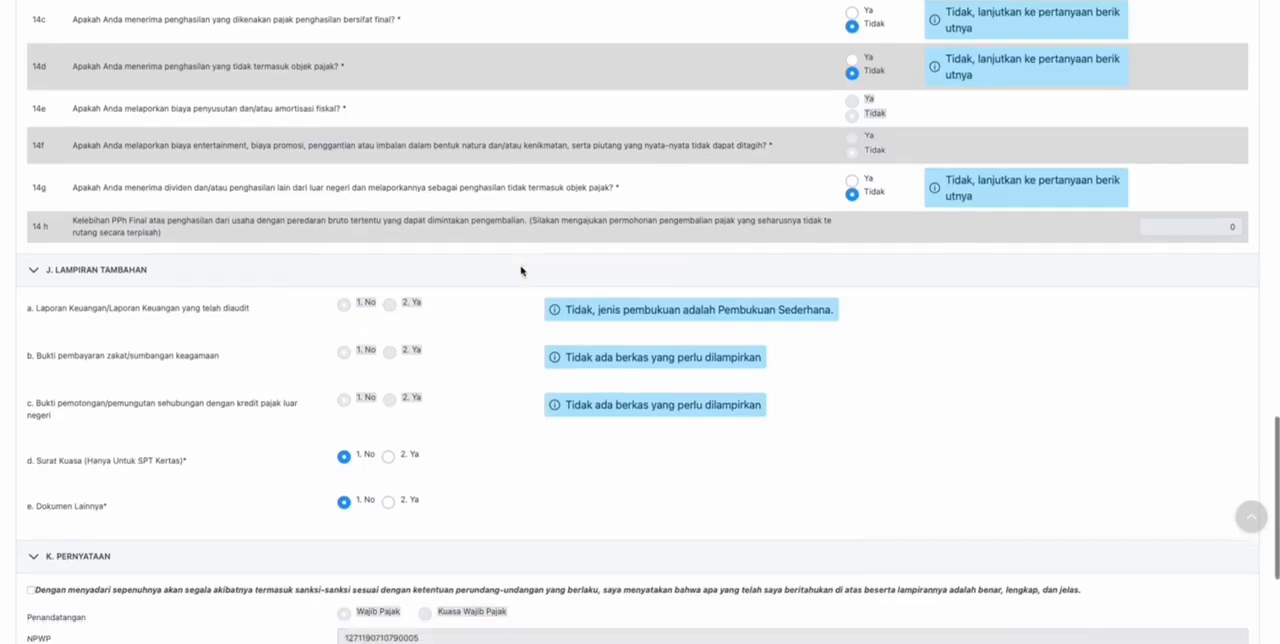
{"action": "scroll", "coordinate": [521, 269], "scroll_direction": "up", "scroll_amount": 20}
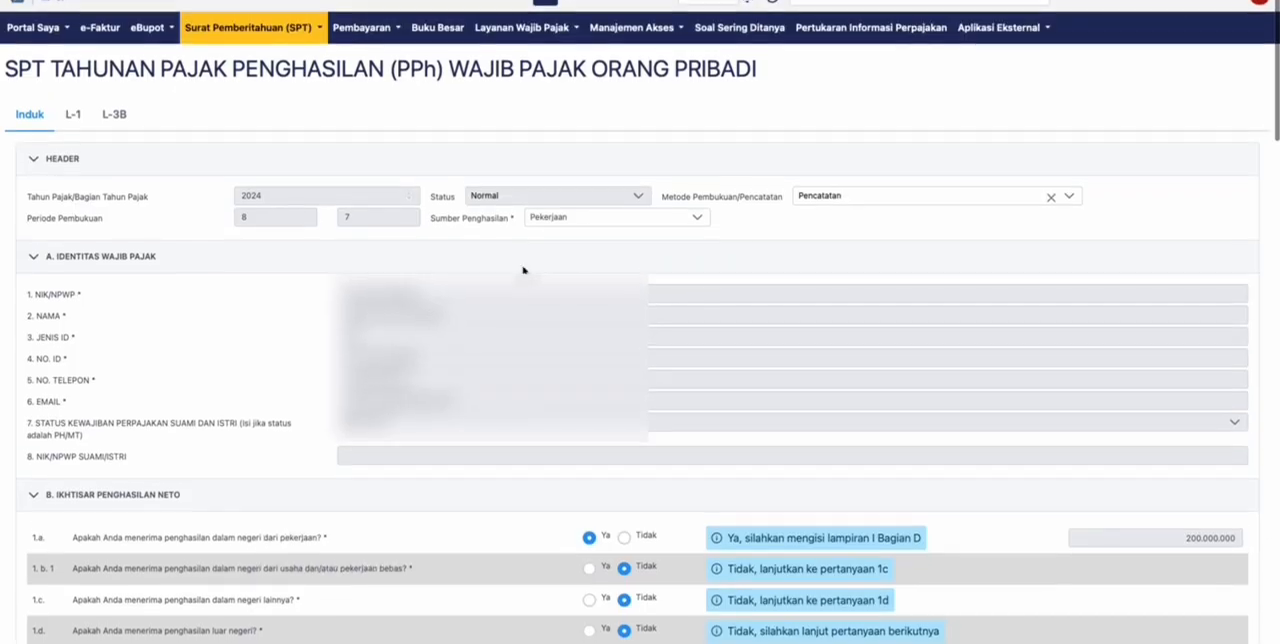
{"action": "scroll", "coordinate": [524, 263], "scroll_direction": "down", "scroll_amount": 5}
{"action": "scroll", "coordinate": [524, 263], "scroll_direction": "down", "scroll_amount": 15}
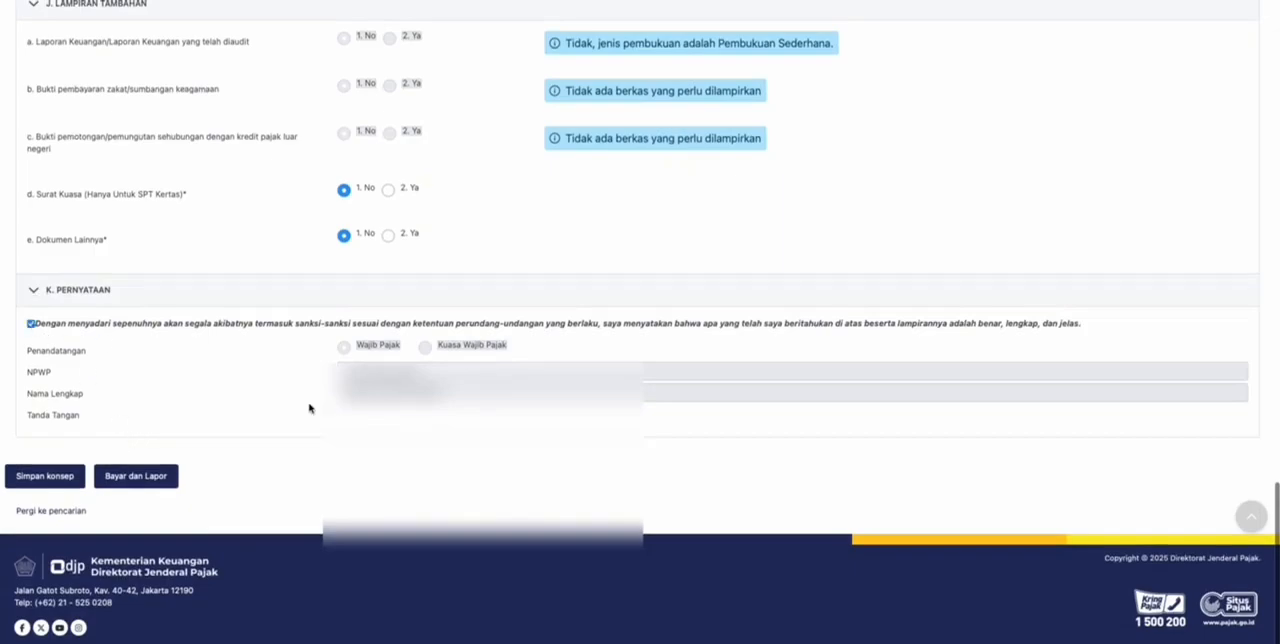
- Open attachment L-1 at section A, Harta pada Akhir Tahun Pajak, and look through its asset tables
{"action": "scroll", "coordinate": [220, 436], "scroll_direction": "up", "scroll_amount": 20}
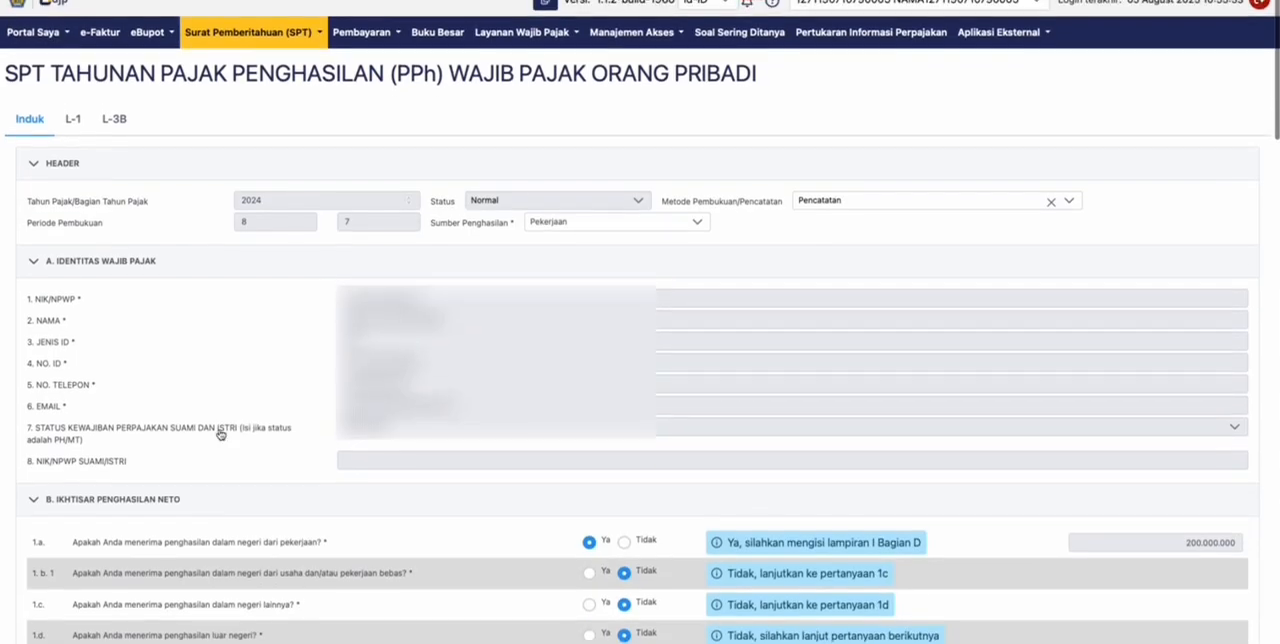
{"action": "scroll", "coordinate": [358, 136], "scroll_direction": "down", "scroll_amount": 2}
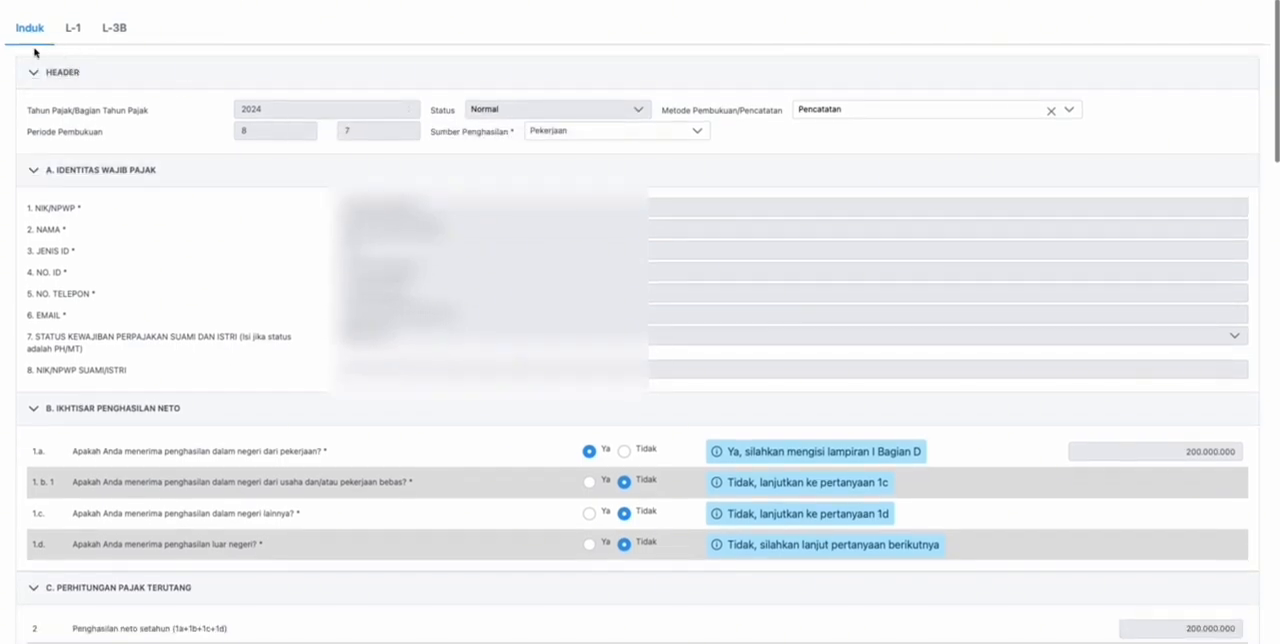
{"action": "left_click", "coordinate": [74, 30]}
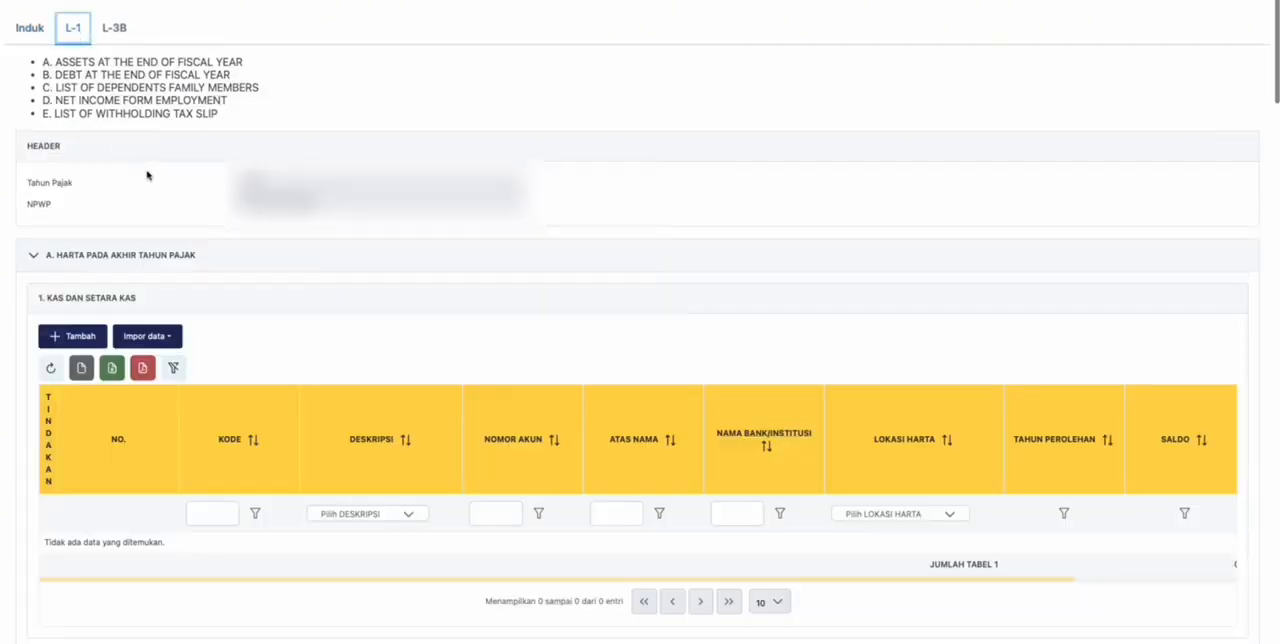
{"action": "scroll", "coordinate": [145, 177], "scroll_direction": "down", "scroll_amount": 3}
{"action": "scroll", "coordinate": [149, 177], "scroll_direction": "up", "scroll_amount": 3}
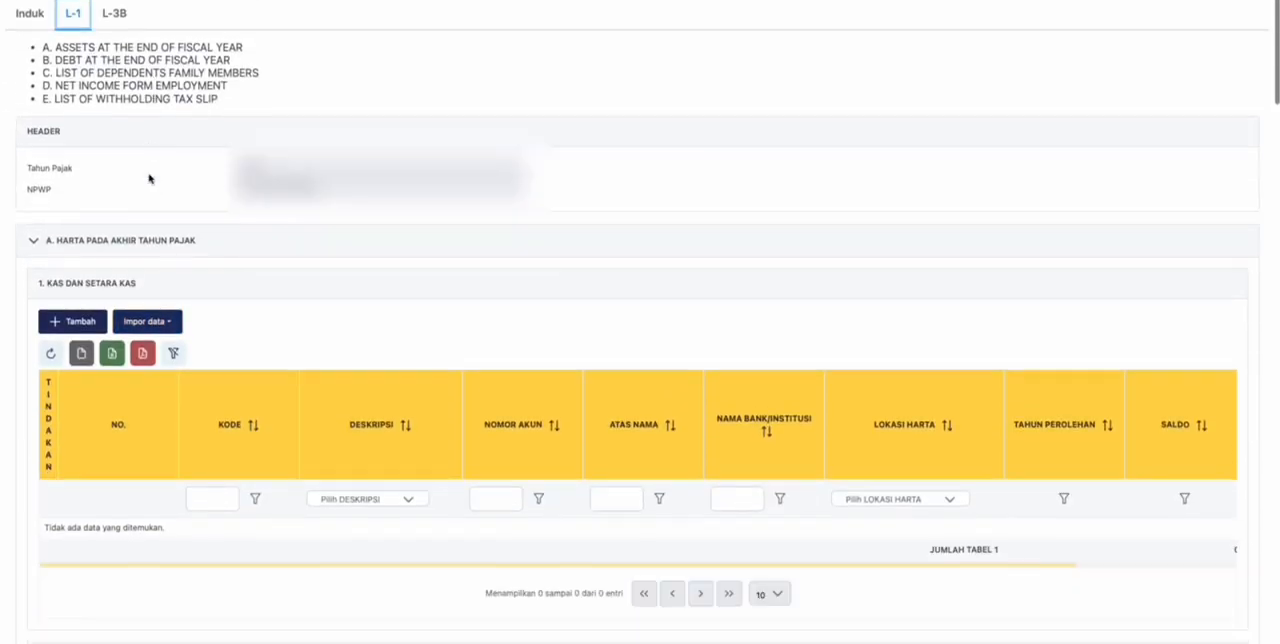
{"action": "scroll", "coordinate": [71, 217], "scroll_direction": "down", "scroll_amount": 5}
{"action": "scroll", "coordinate": [109, 208], "scroll_direction": "down", "scroll_amount": 7}
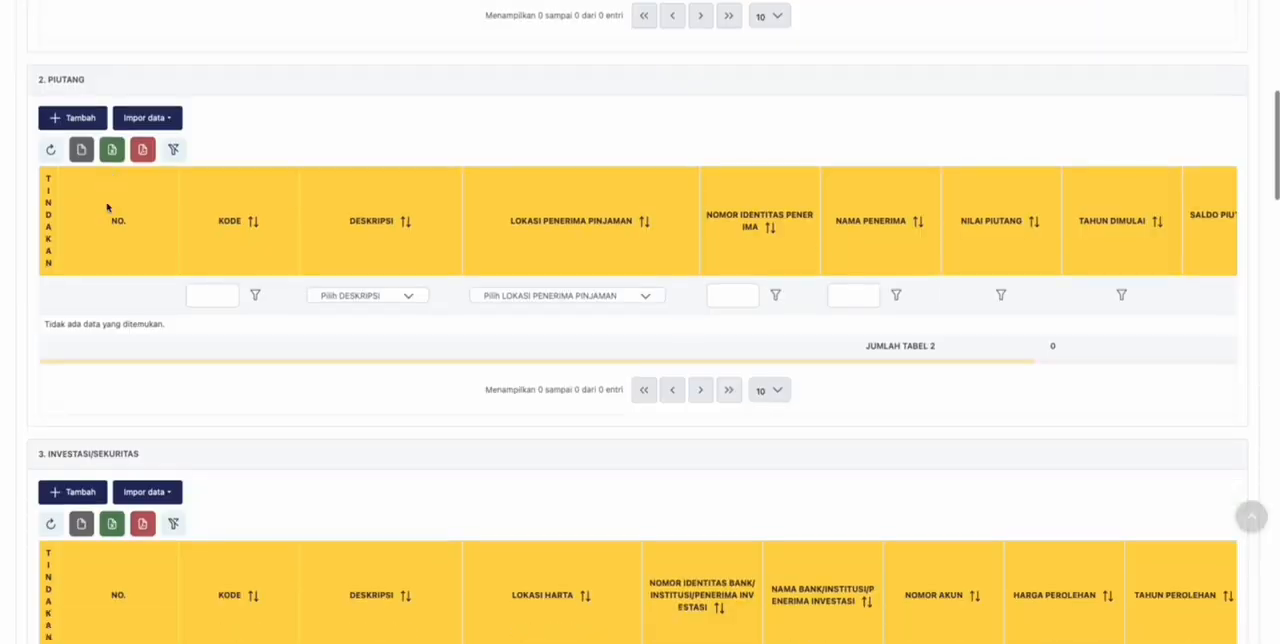
{"action": "scroll", "coordinate": [143, 337], "scroll_direction": "up", "scroll_amount": 6}
{"action": "scroll", "coordinate": [143, 337], "scroll_direction": "up", "scroll_amount": 5}
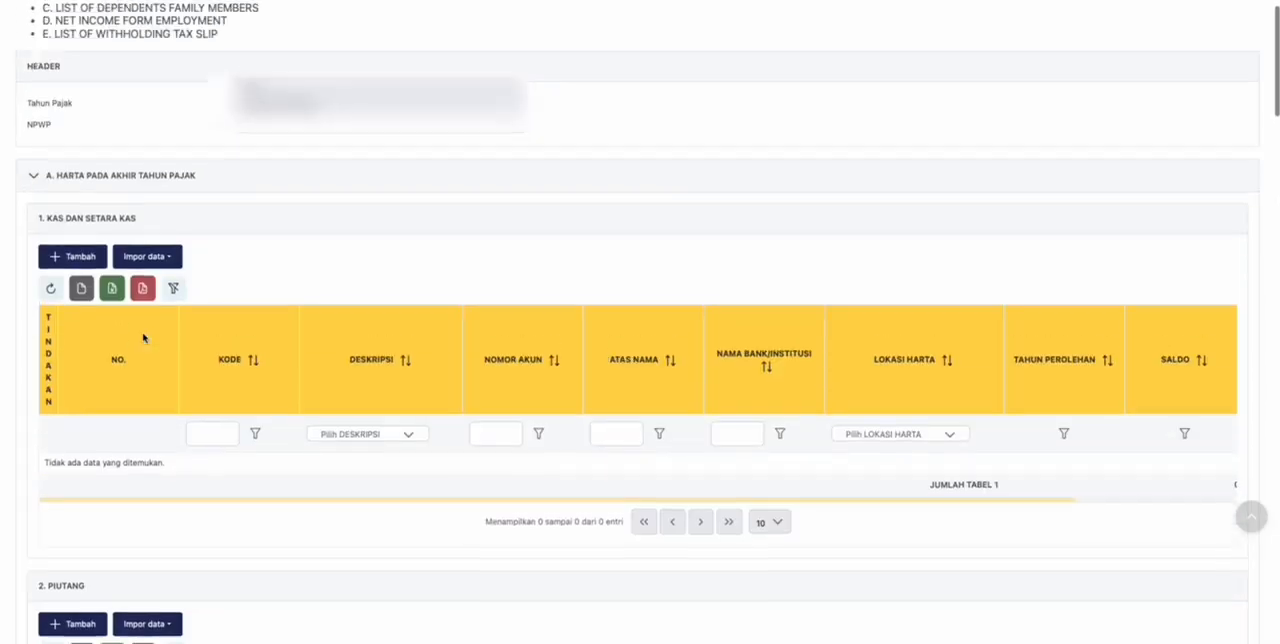
- Start a Kas dan Setara Kas entry as Tabungan (Bank/Lembaga Keuangan) with the account number, the account holder's name and bank mandiri
{"action": "left_click", "coordinate": [73, 303]}
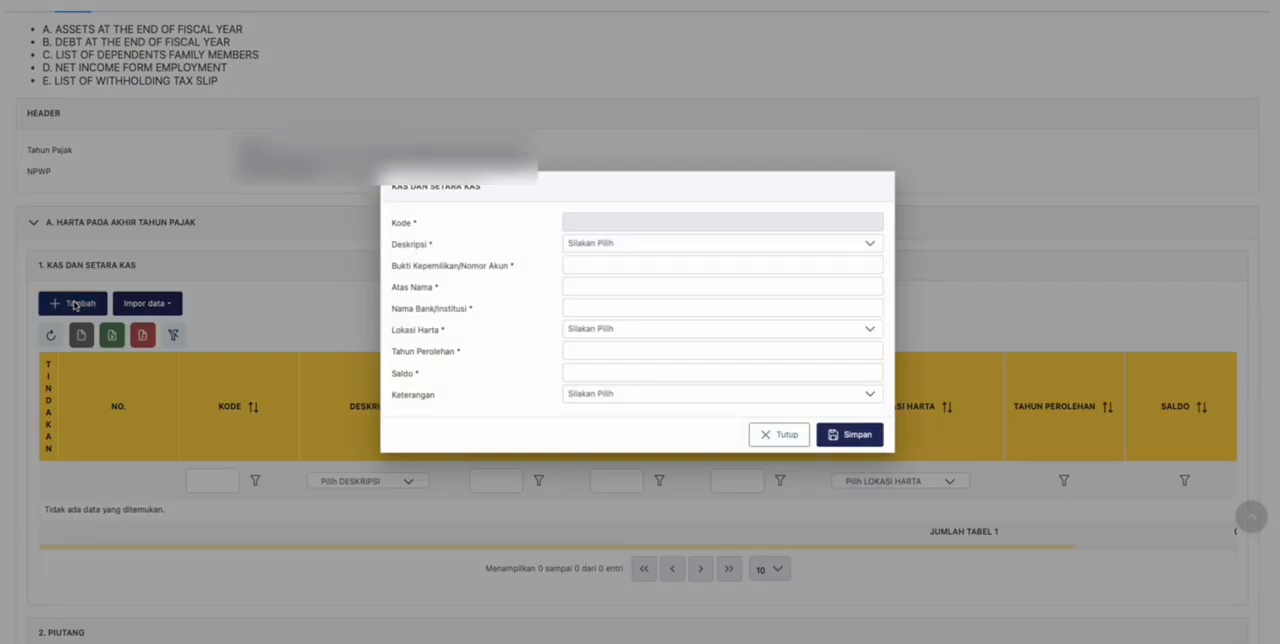
{"action": "left_click", "coordinate": [732, 248]}
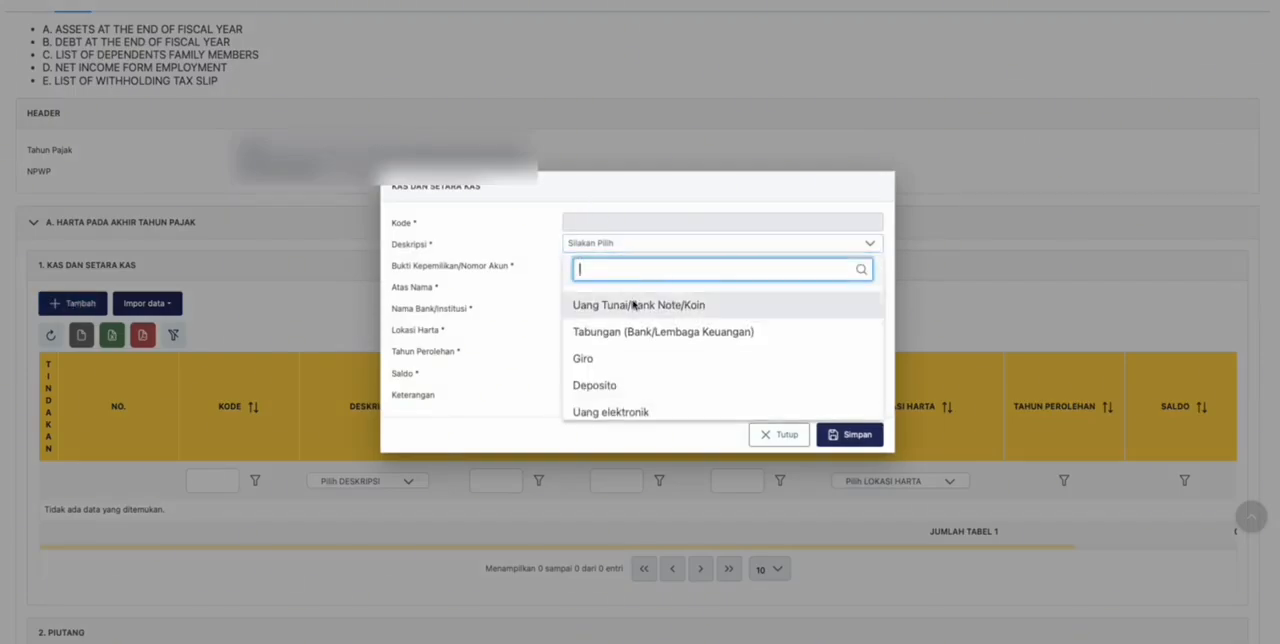
{"action": "left_click", "coordinate": [635, 331]}
{"action": "left_click", "coordinate": [638, 270]}
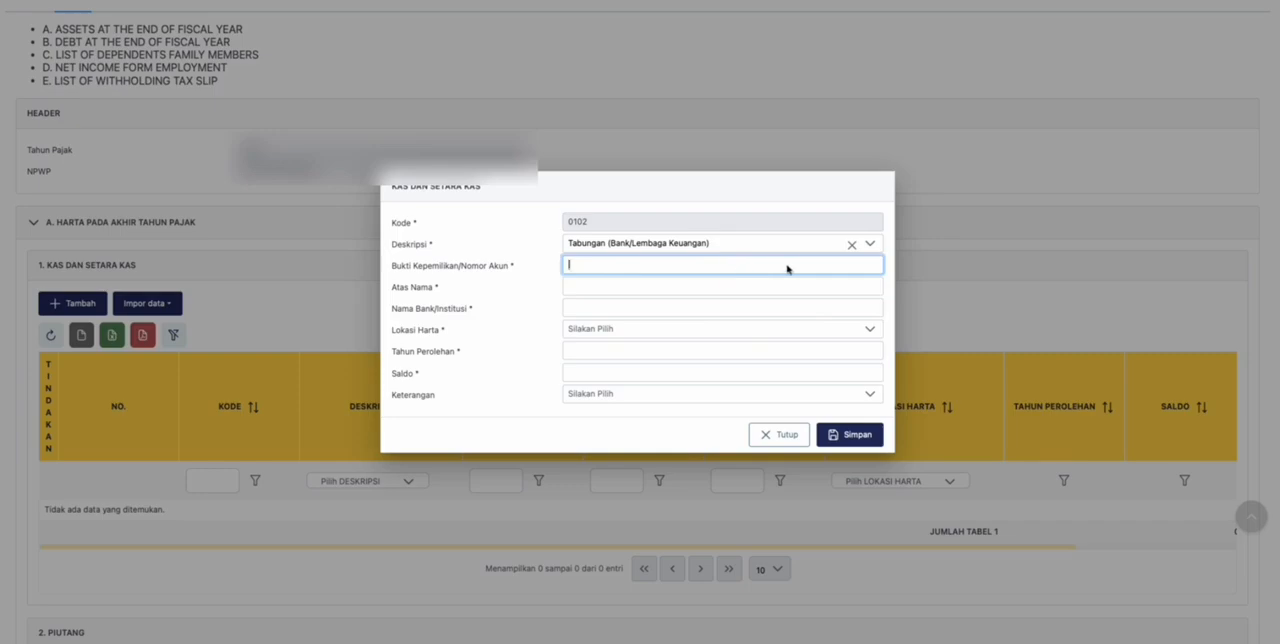
{"action": "type", "text": "123"}
{"action": "key", "text": "Tab"}
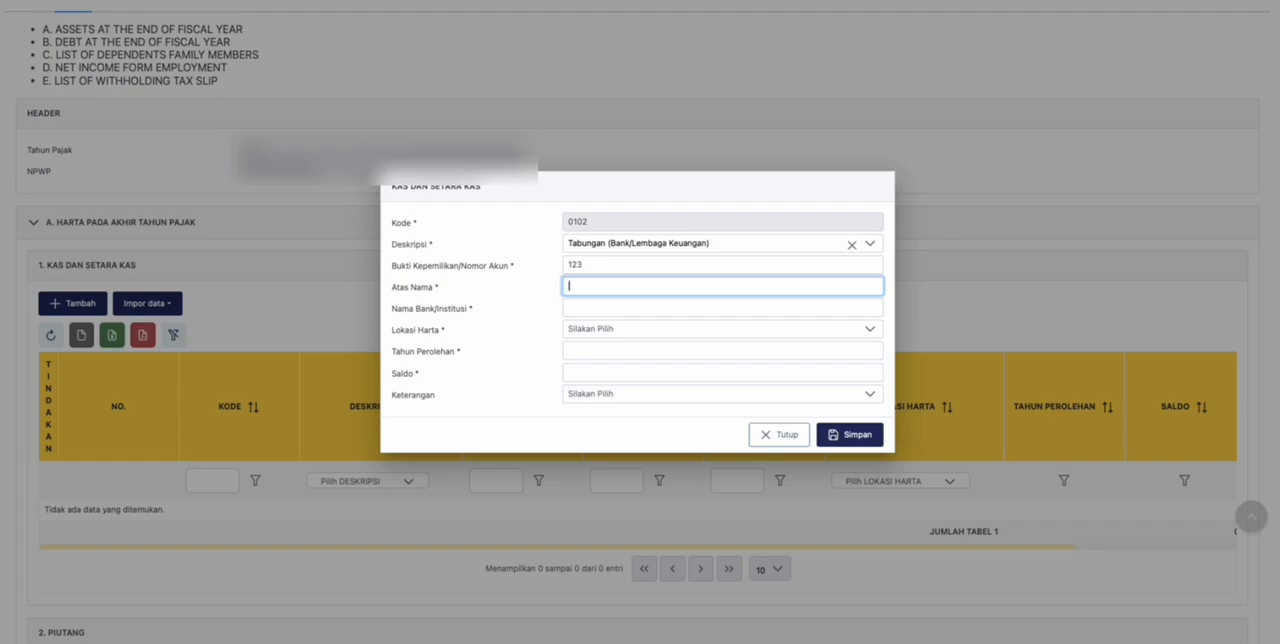
{"action": "type", "text": "jono"}
{"action": "key", "text": "Tab"}
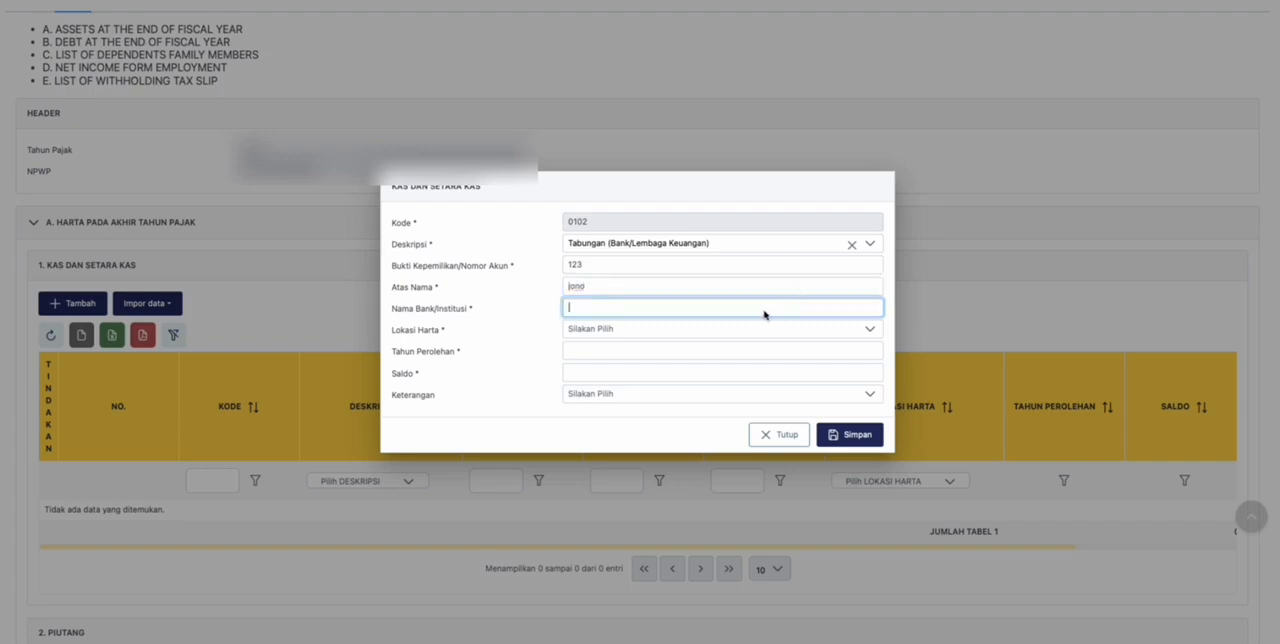
{"action": "type", "text": "mandiri"}
{"action": "key", "text": "Tab"}
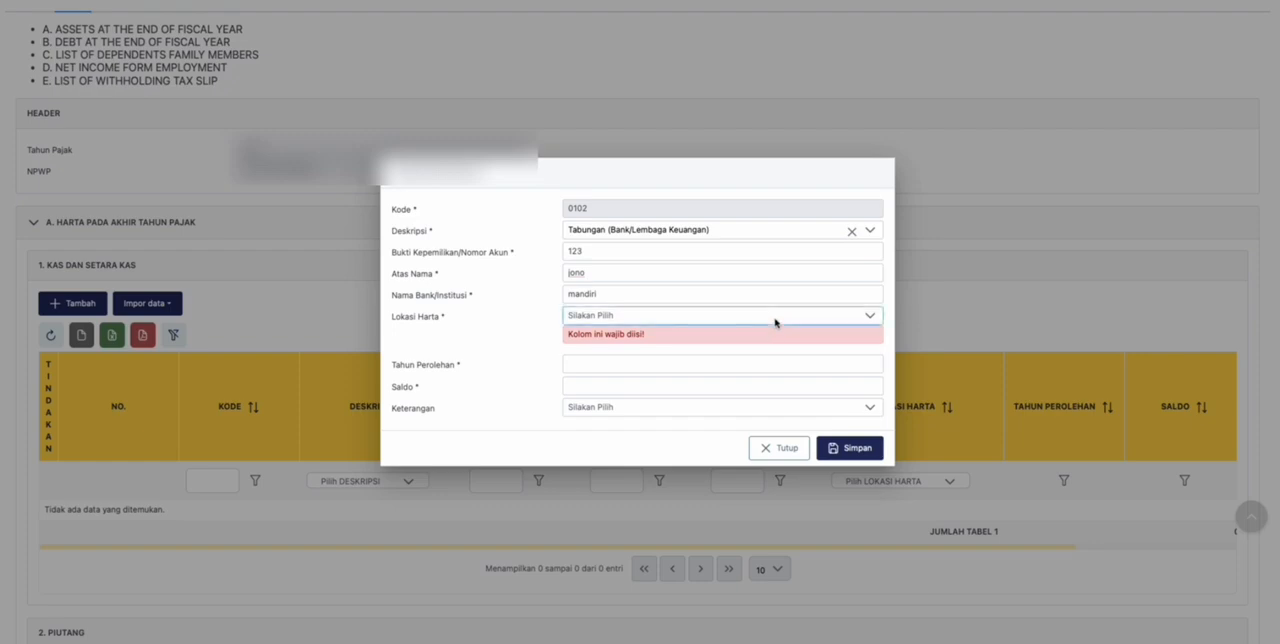
- Set the bank account's Lokasi Harta to Indonesia, Tahun Perolehan to 2025 and Saldo to 1.000.000.000
{"action": "left_click", "coordinate": [771, 318]}
{"action": "type", "text": "indo"}
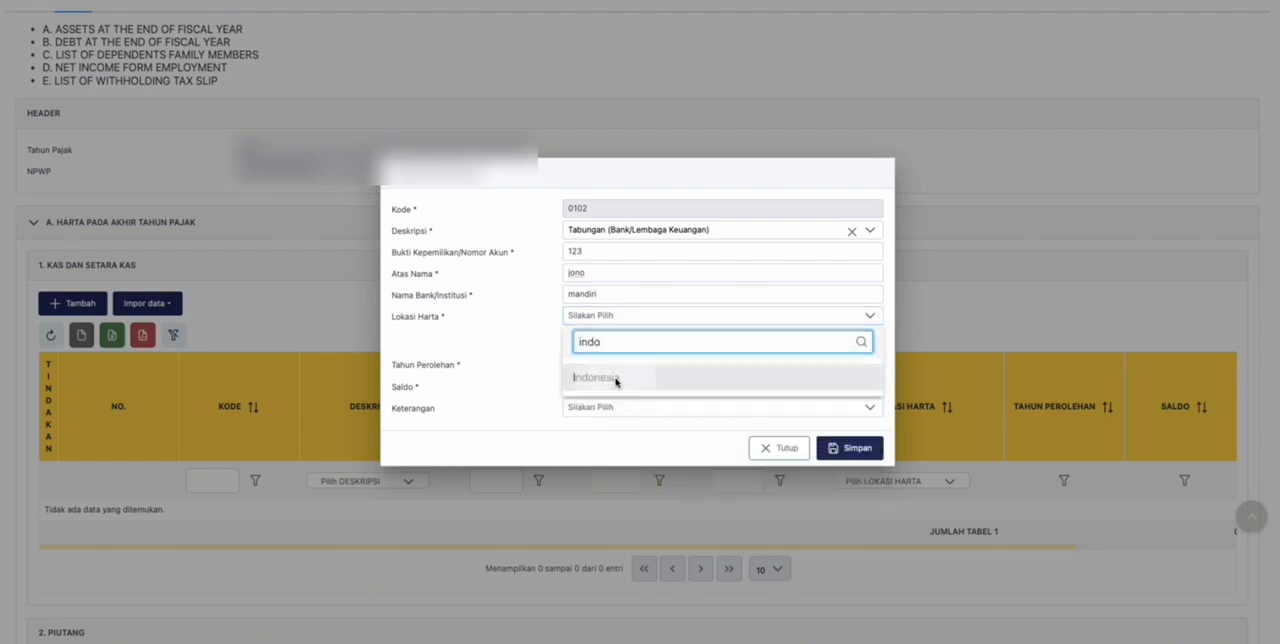
{"action": "key", "text": "Return"}
{"action": "left_click", "coordinate": [607, 351]}
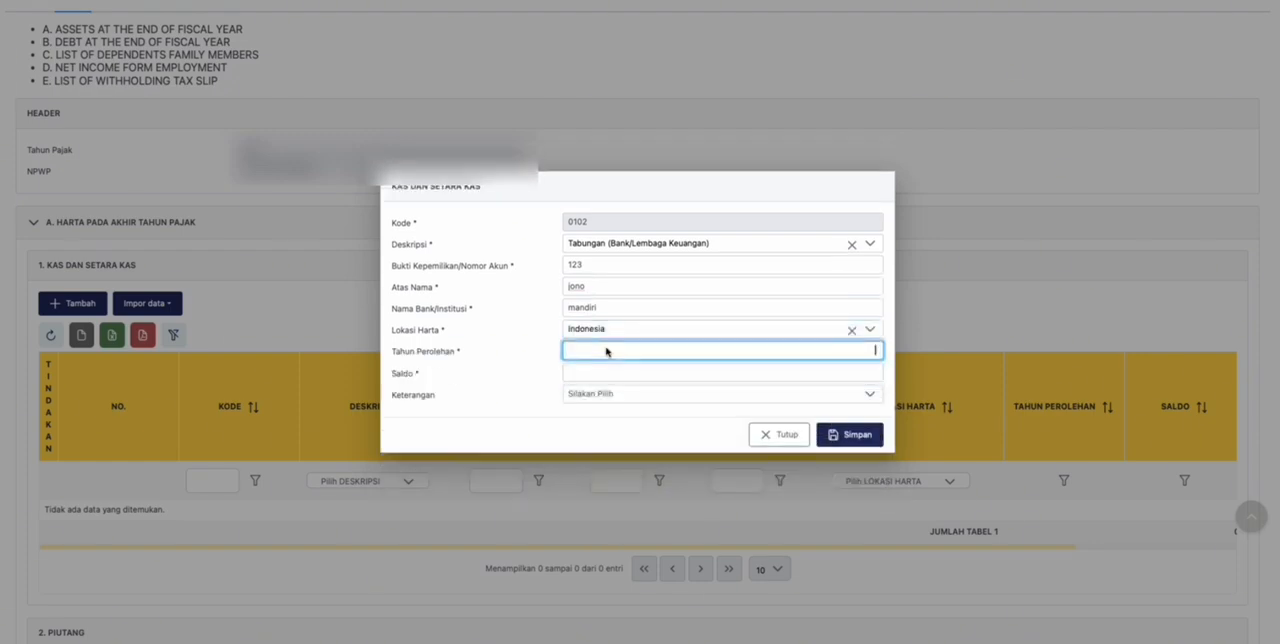
{"action": "type", "text": "2025"}
{"action": "key", "text": "Tab"}
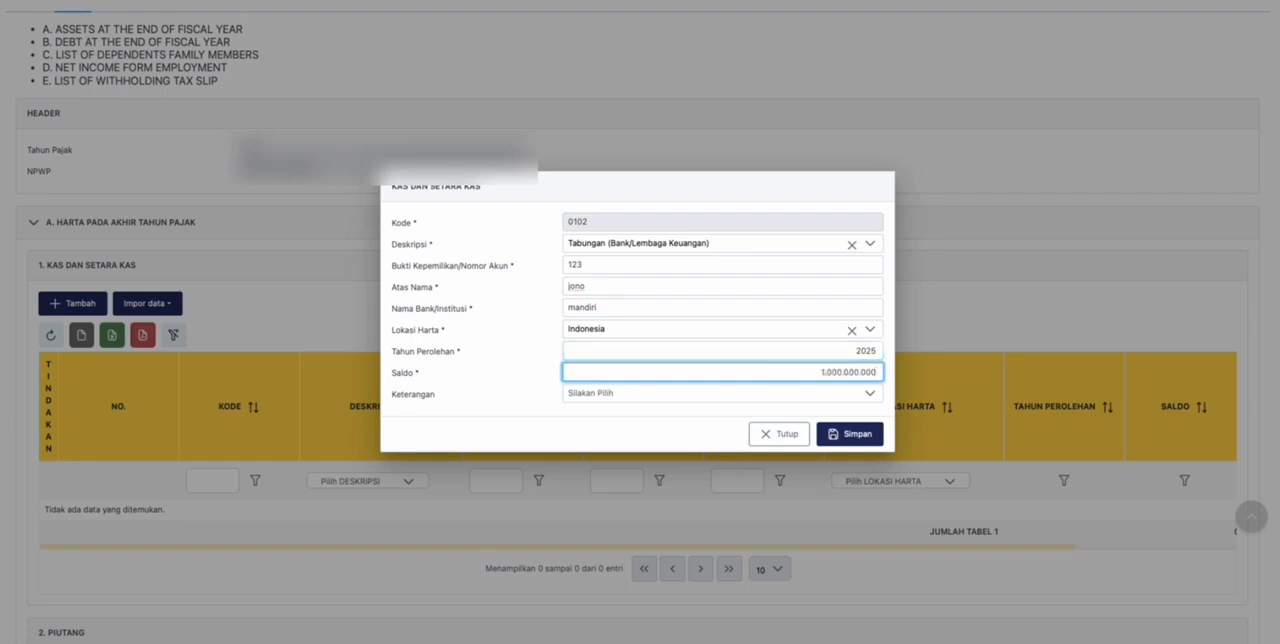
- Look at the Keterangan options, leave the field unselected and save the Kas dan Setara Kas entry
{"action": "left_click", "coordinate": [752, 393]}
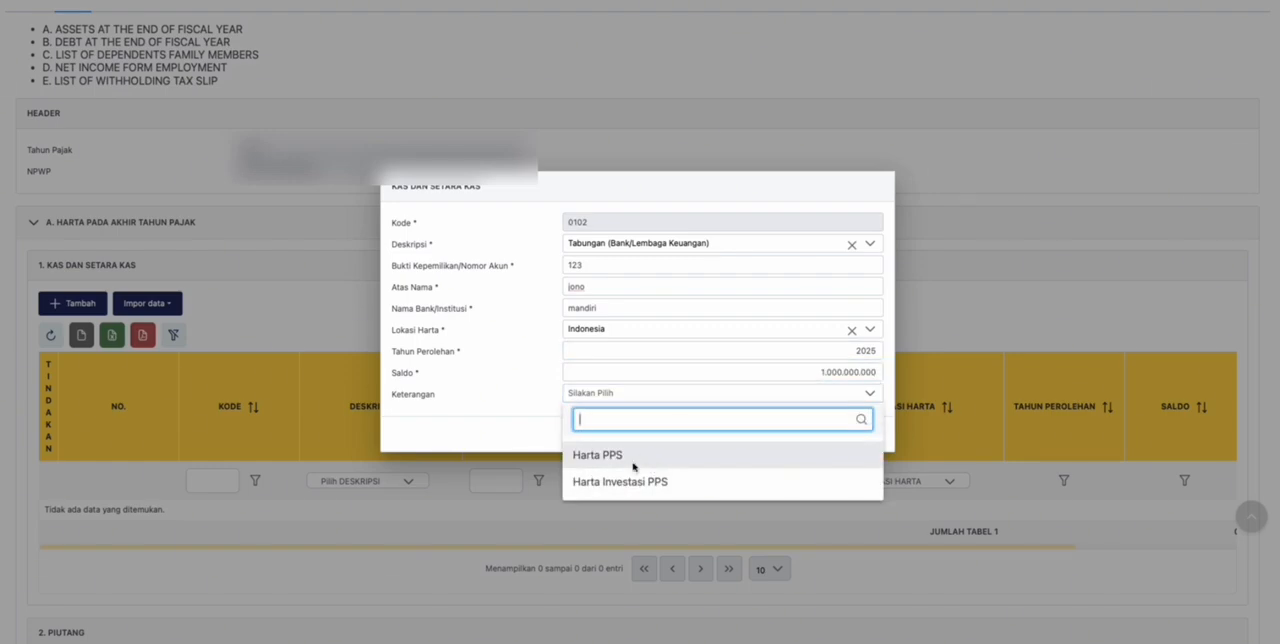
{"action": "left_click", "coordinate": [527, 436]}
{"action": "left_click", "coordinate": [648, 395]}
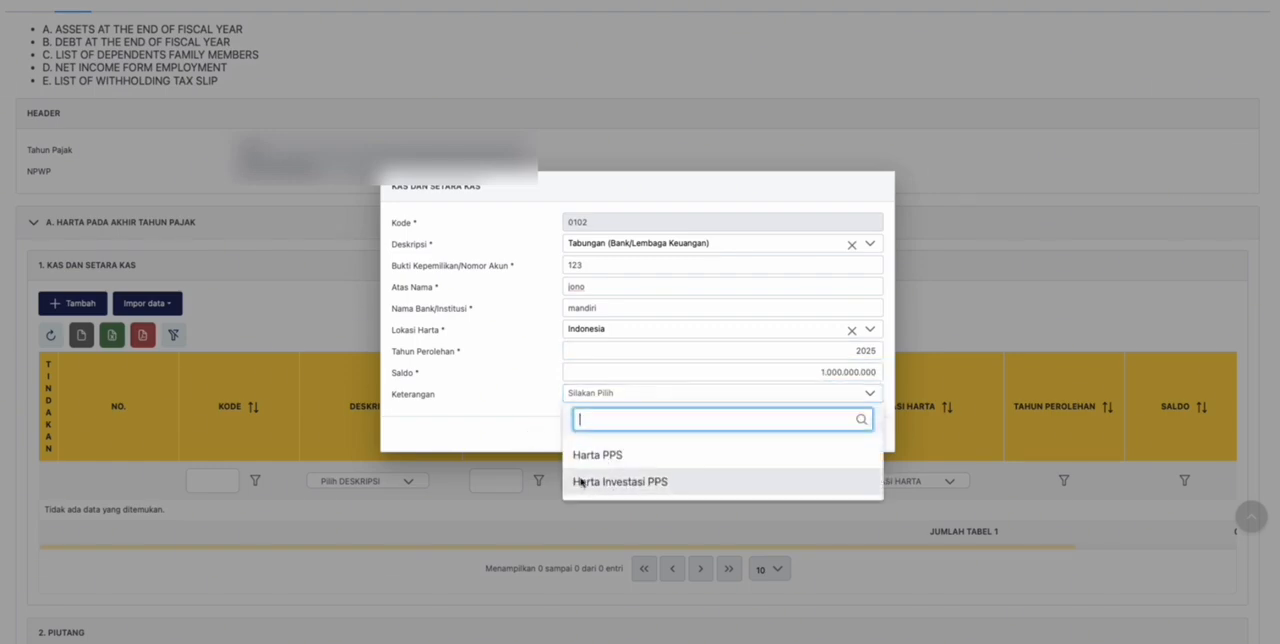
{"action": "left_click", "coordinate": [523, 413]}
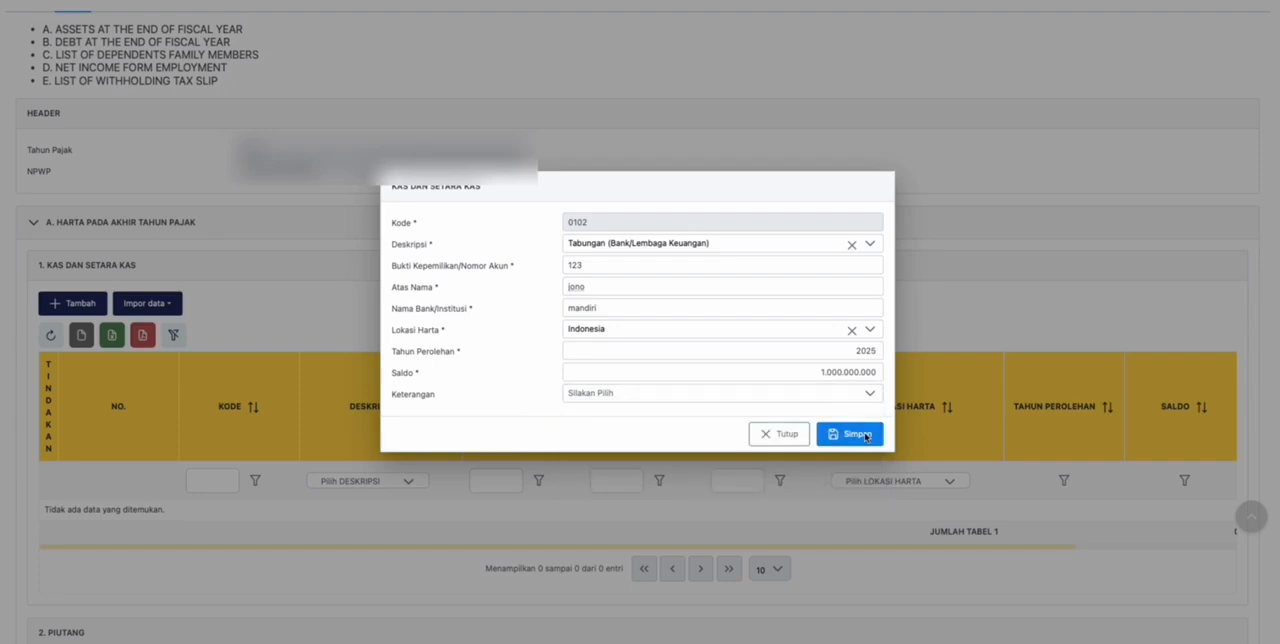
{"action": "left_click", "coordinate": [866, 435]}
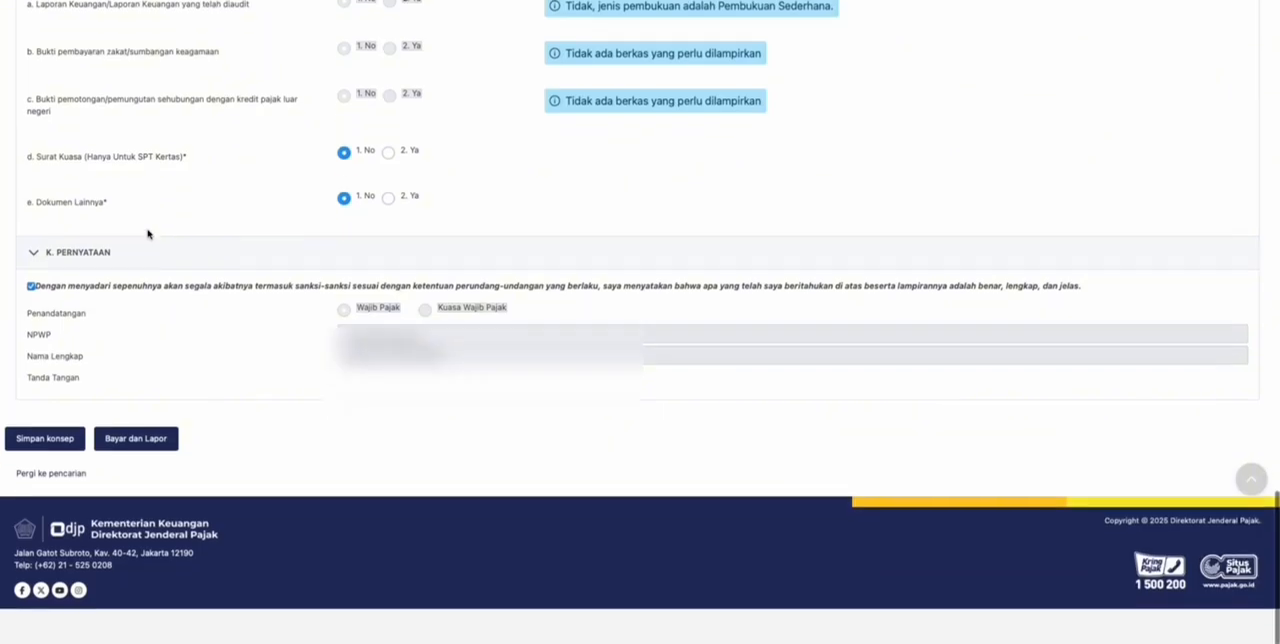
- Save the main return as a draft and start pay-and-report, closing the Tanda Tangan Dokumen dialog without signing
{"action": "scroll", "coordinate": [149, 234], "scroll_direction": "up", "scroll_amount": 1}
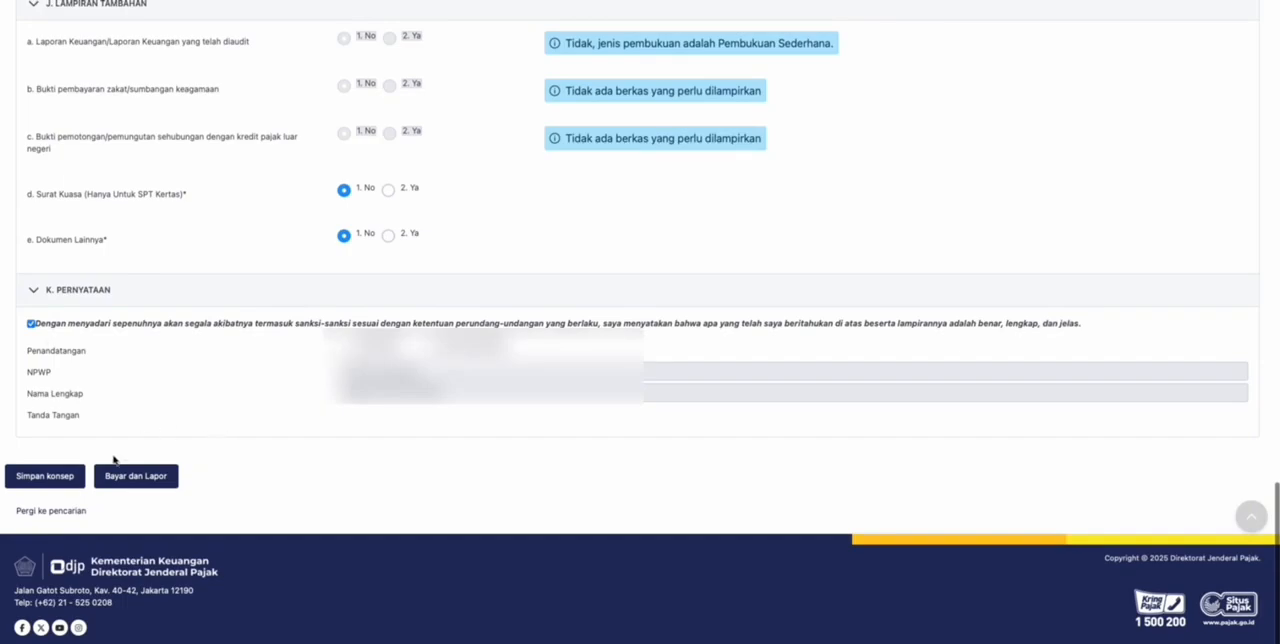
{"action": "left_click", "coordinate": [54, 474]}
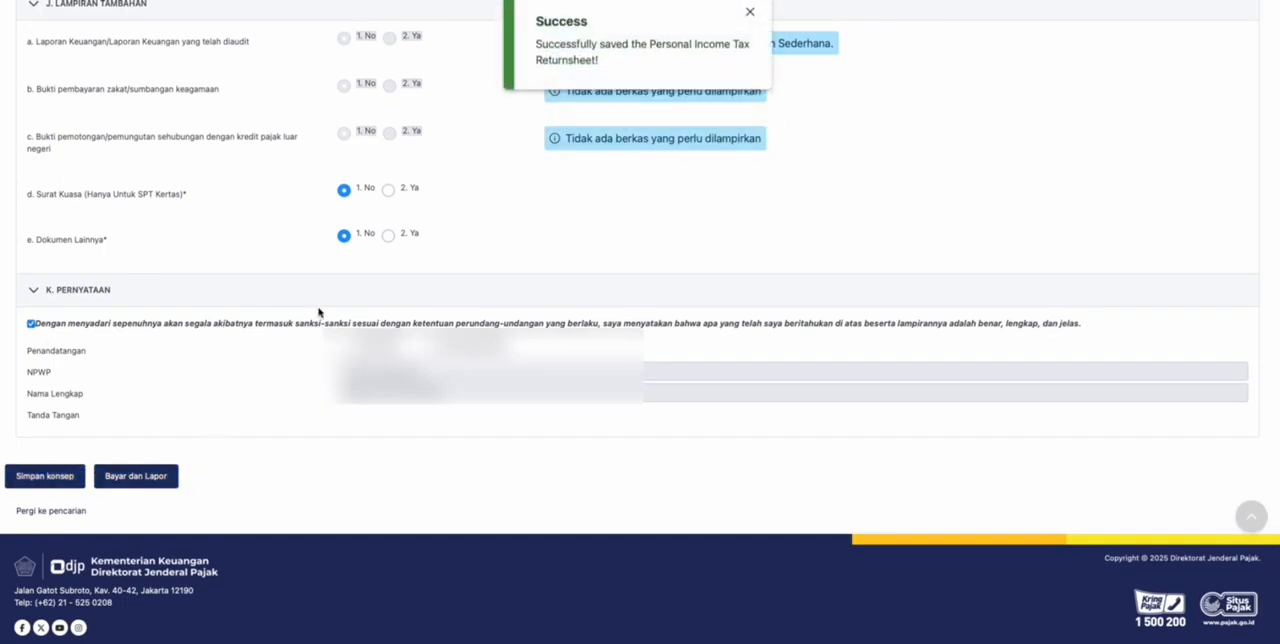
{"action": "left_click", "coordinate": [135, 475]}
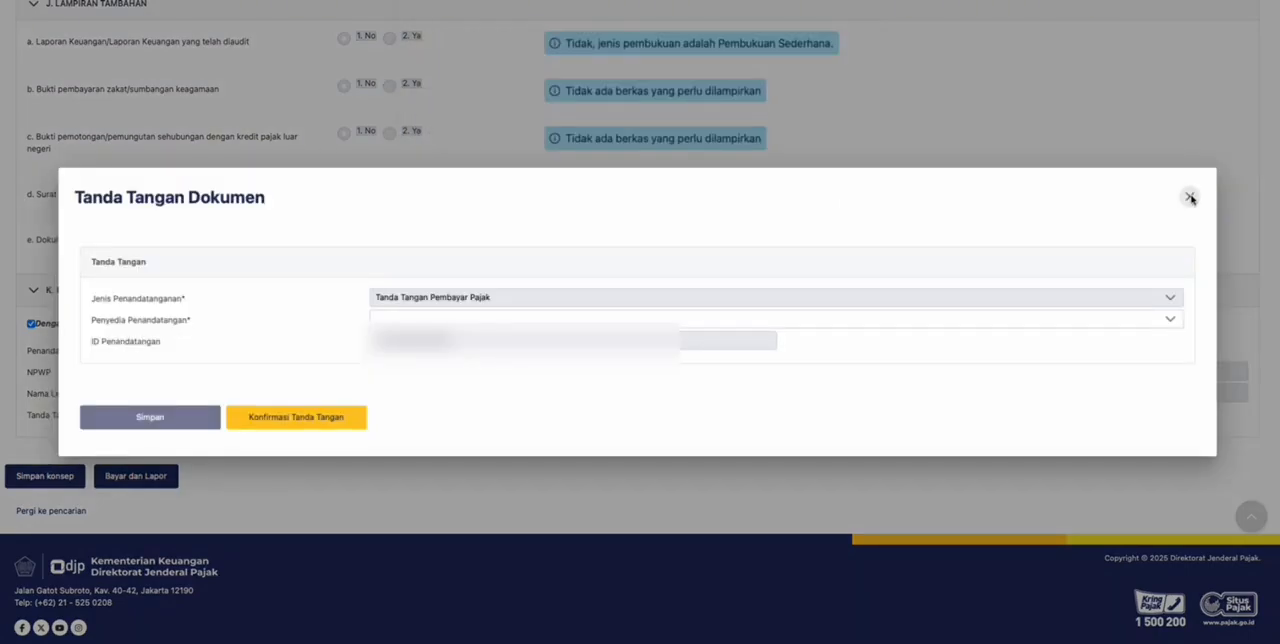
{"action": "left_click", "coordinate": [1190, 198]}
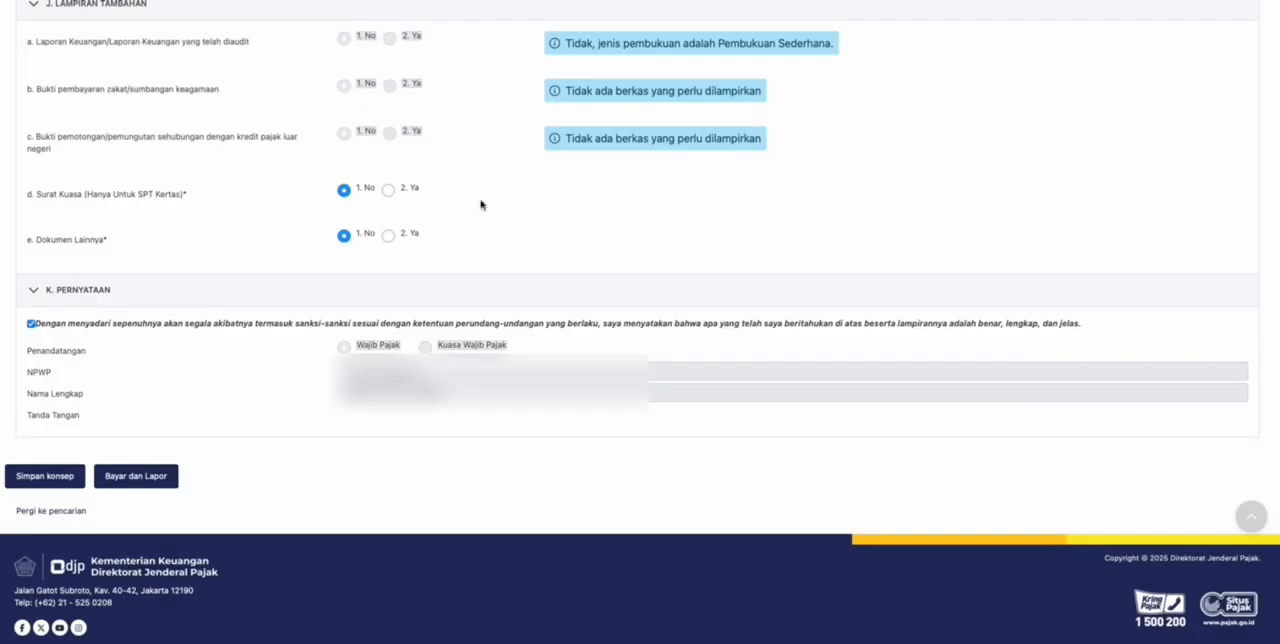
{"action": "scroll", "coordinate": [480, 203], "scroll_direction": "up", "scroll_amount": 20}
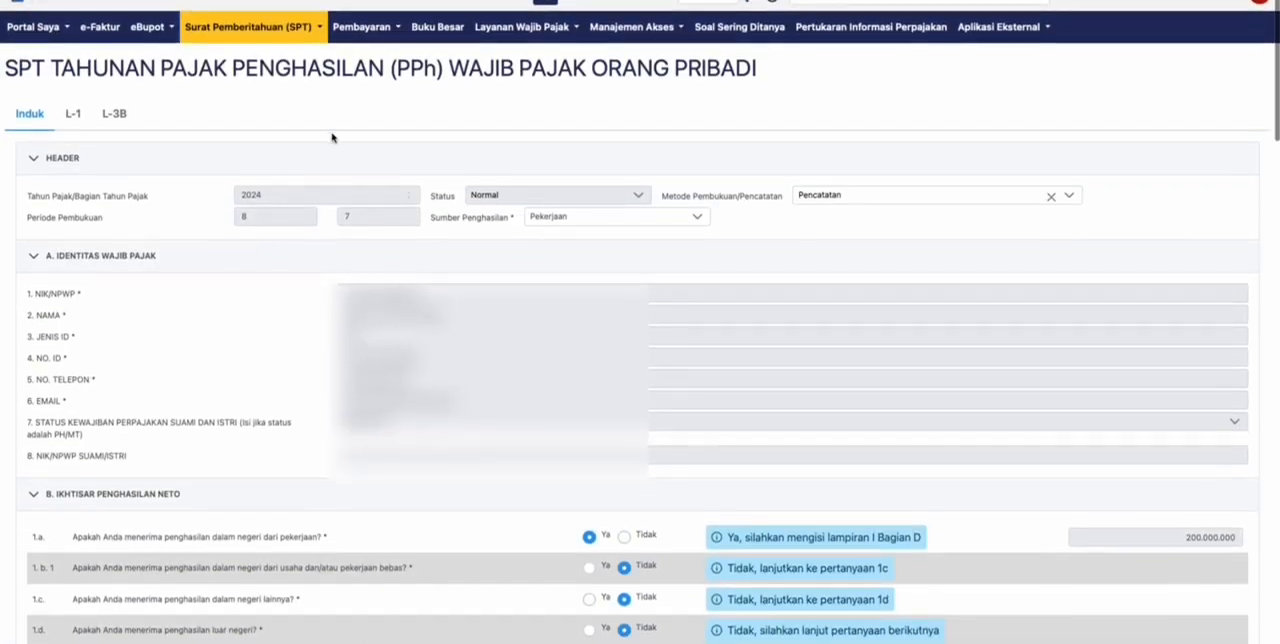